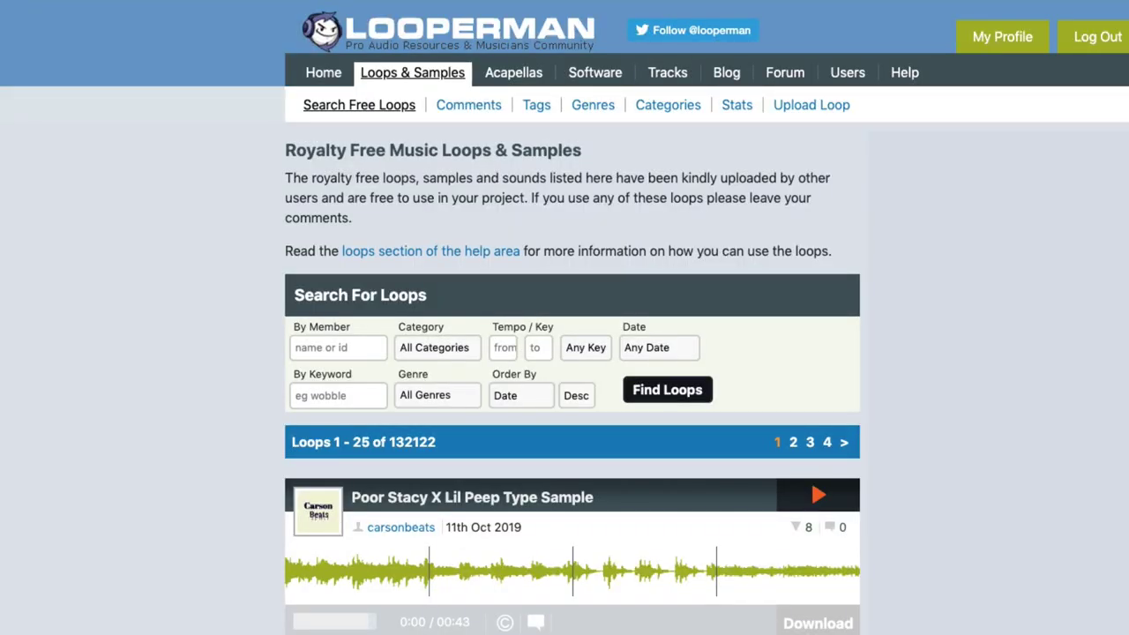
- Search Looperman for 'synth lead load up' and preview the Synth Lead - Load Up loop
{"action": "left_click", "coordinate": [367, 395]}
{"action": "type", "text": "synth lead load up"}
{"action": "key", "text": "Return"}
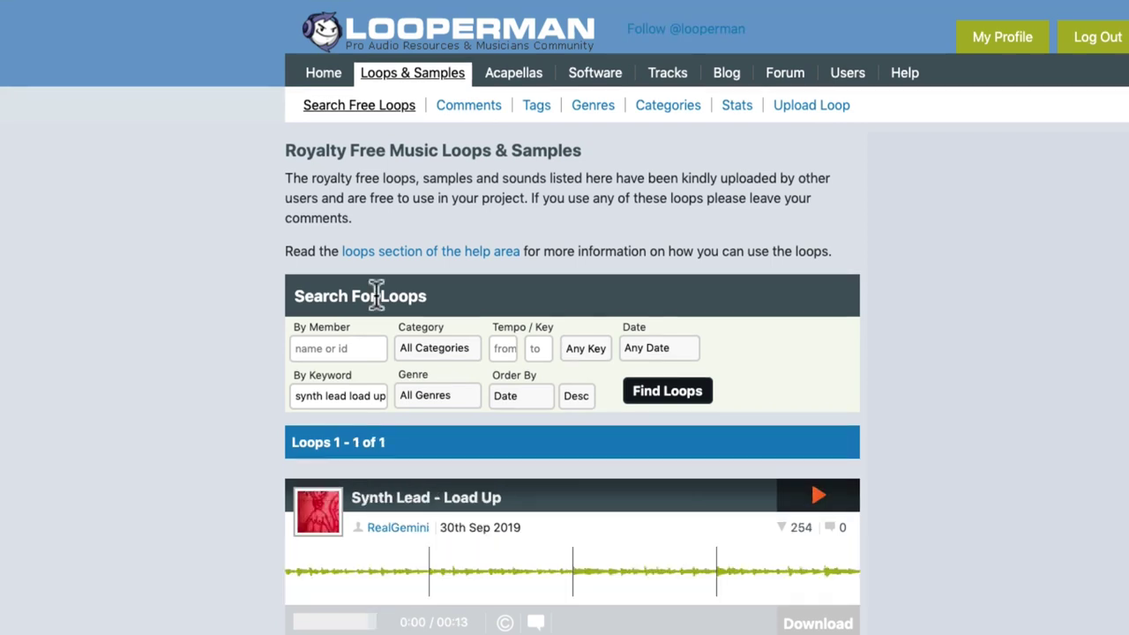
{"action": "scroll", "coordinate": [651, 296], "scroll_direction": "down", "scroll_amount": 3}
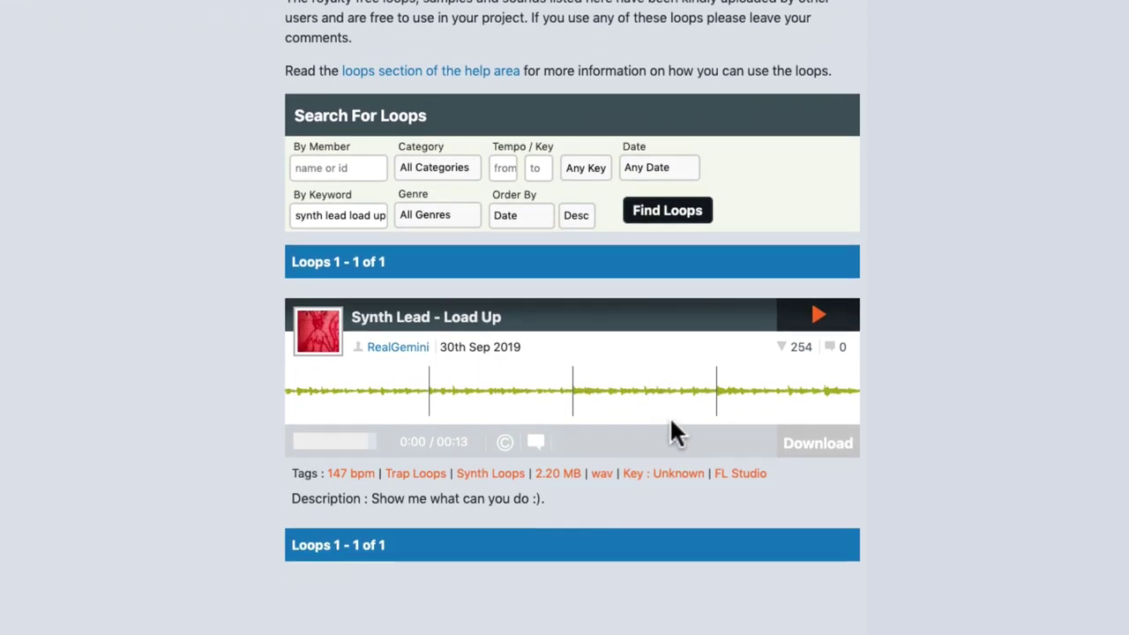
{"action": "left_click", "coordinate": [820, 316]}
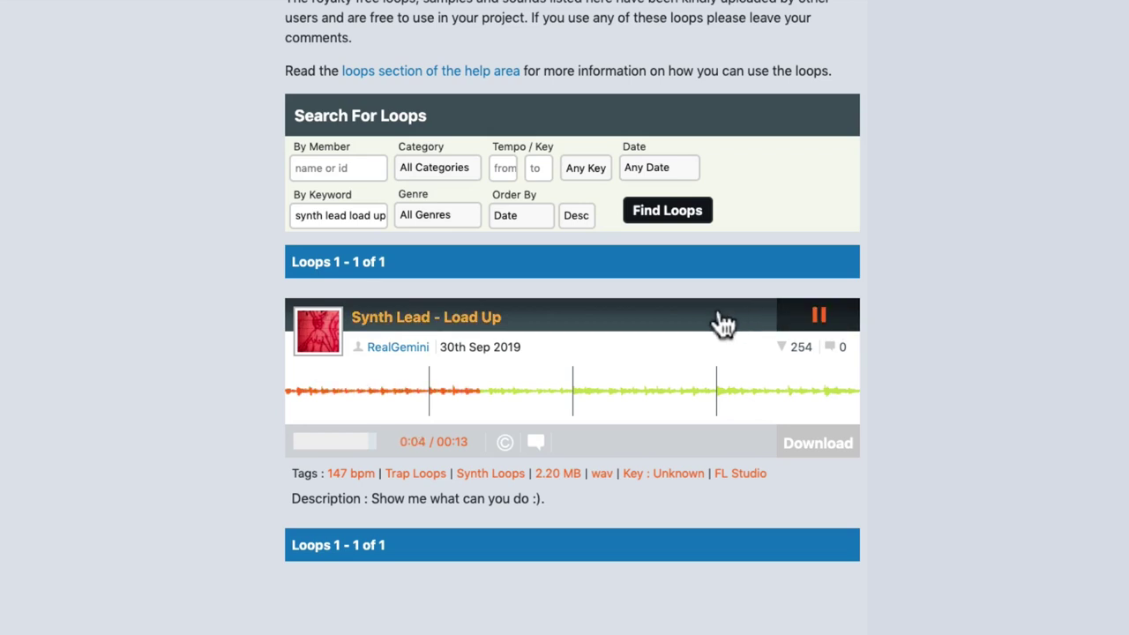
{"action": "left_click", "coordinate": [813, 322]}
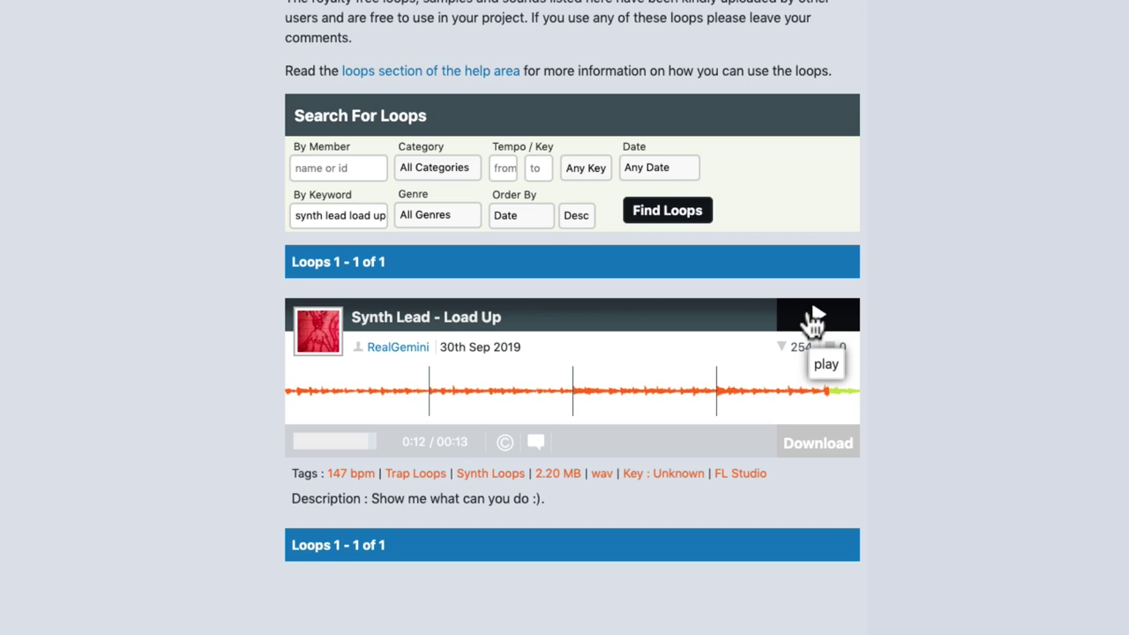
- Download the loop and drag synth-lead-load-up.wav from Downloads into REAPER as track 9
{"action": "left_click", "coordinate": [802, 448]}
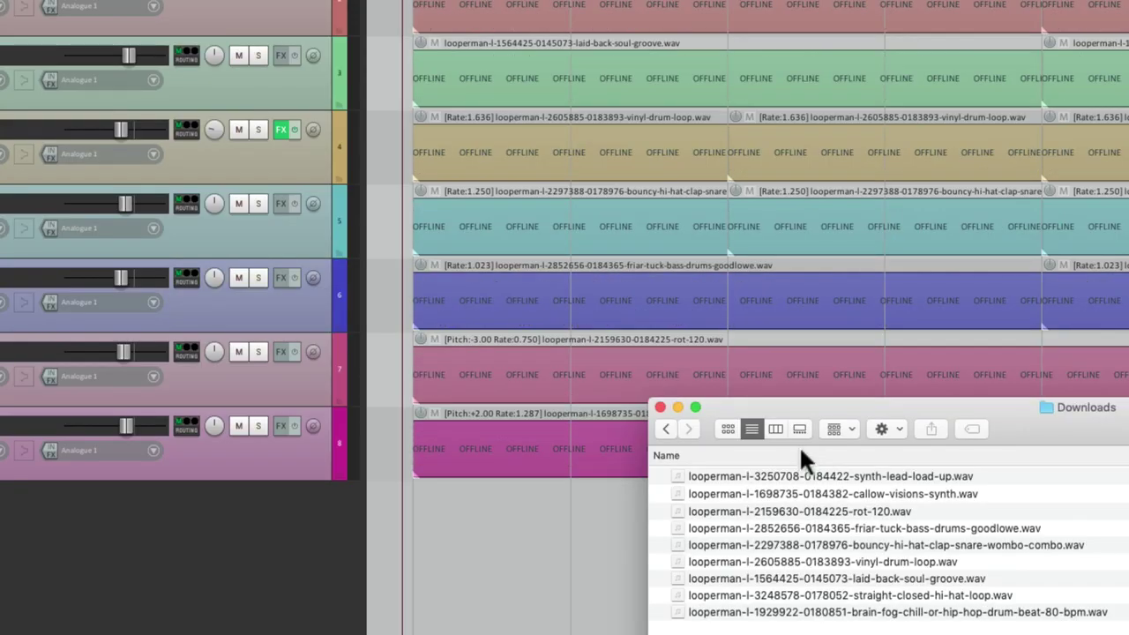
{"action": "left_click", "coordinate": [897, 474]}
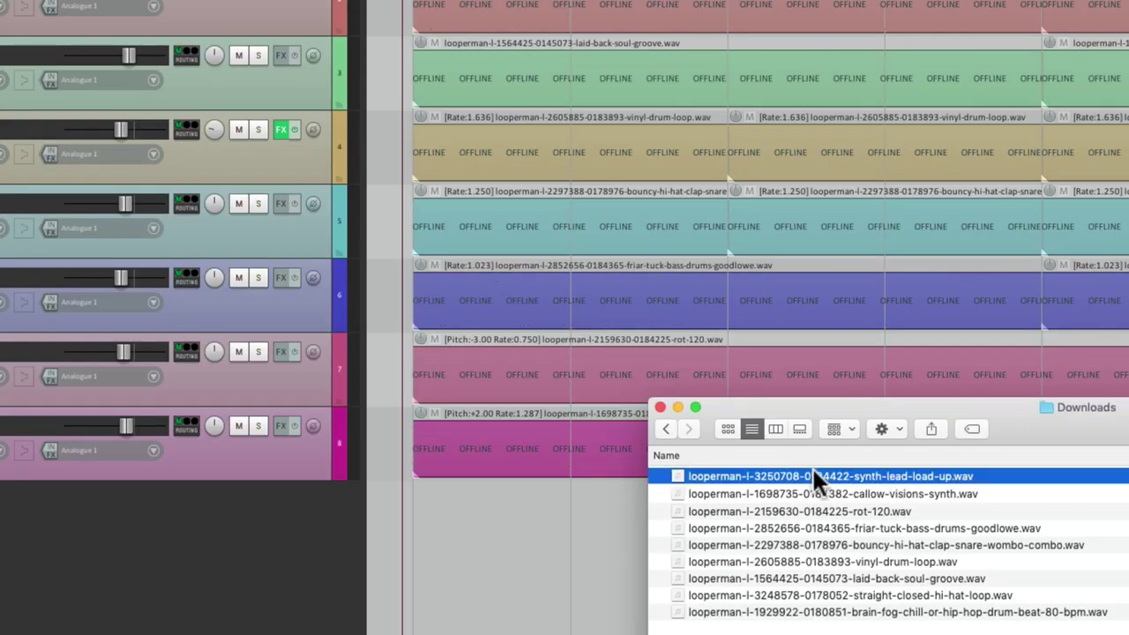
{"action": "left_click_drag", "start_coordinate": [811, 471], "coordinate": [417, 506]}
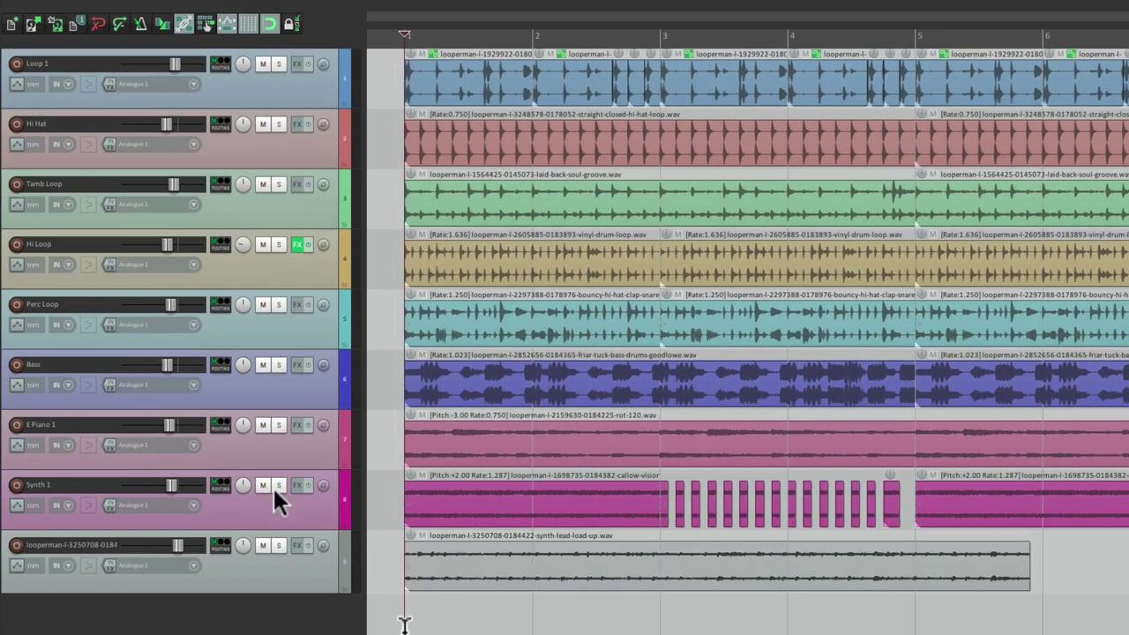
- Mute Bass, E Piano 1 and Synth 1, then time-squeeze the synth lead item to rate 1.633
{"action": "left_click_drag", "start_coordinate": [263, 486], "coordinate": [263, 367]}
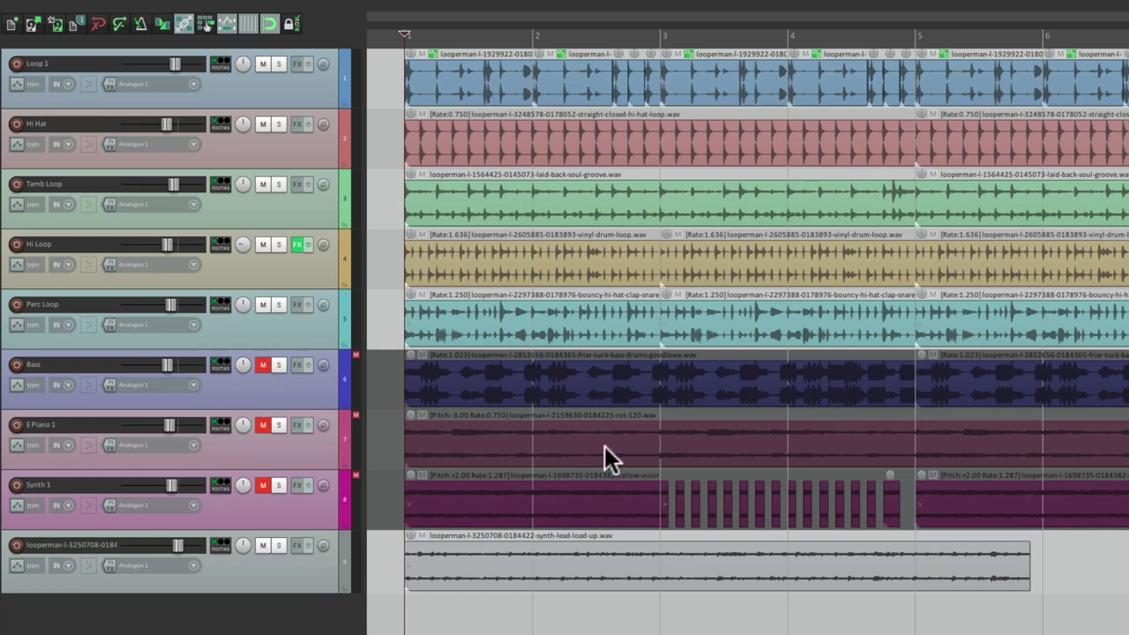
{"action": "key", "text": "space"}
{"action": "left_click_drag", "start_coordinate": [1027, 559], "coordinate": [914, 568]}
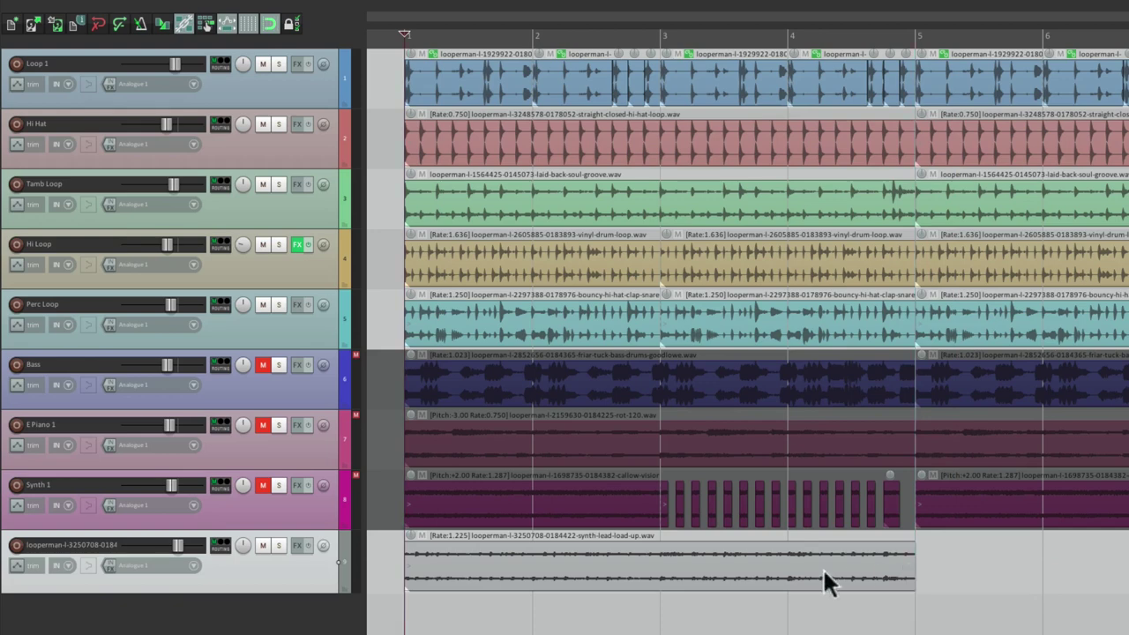
{"action": "key", "text": "space"}
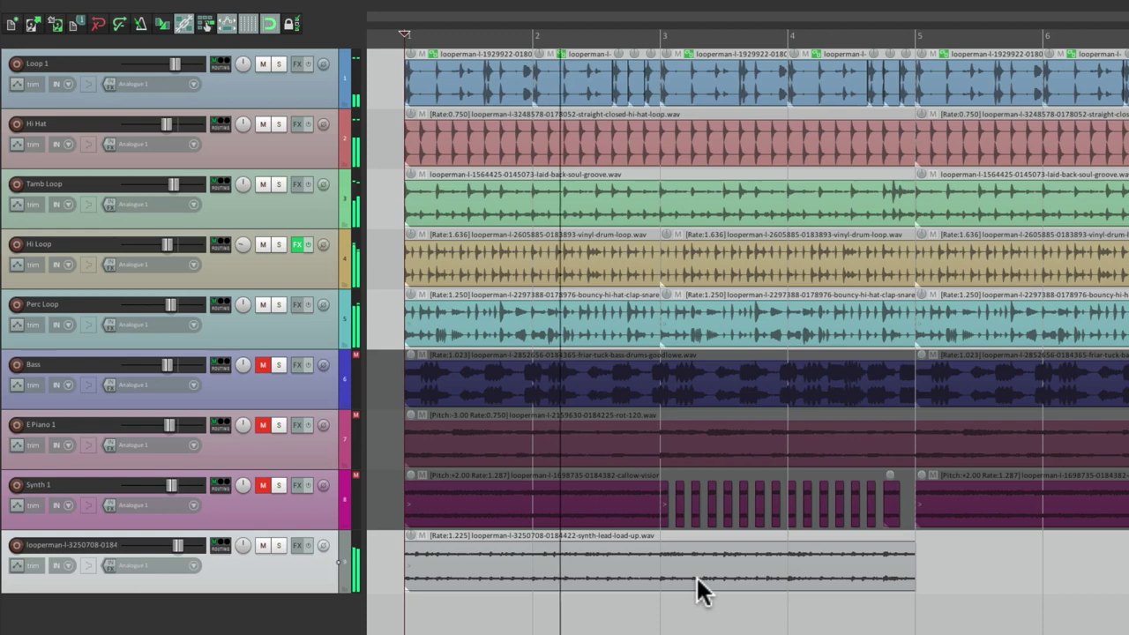
{"action": "key", "text": "space"}
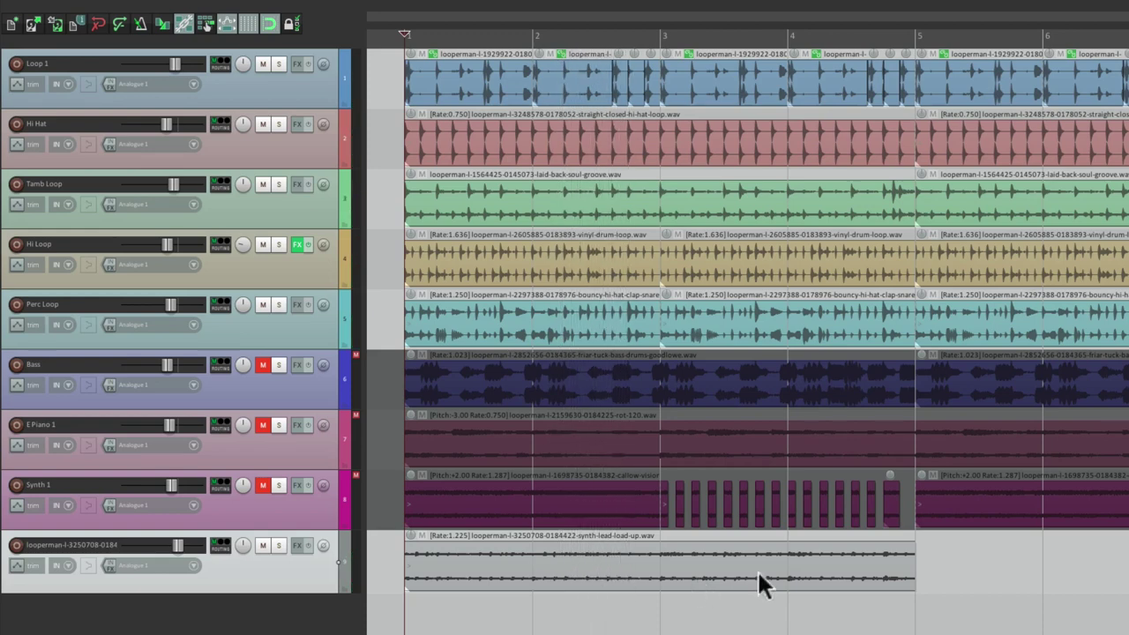
{"action": "left_click_drag", "start_coordinate": [915, 564], "coordinate": [794, 569]}
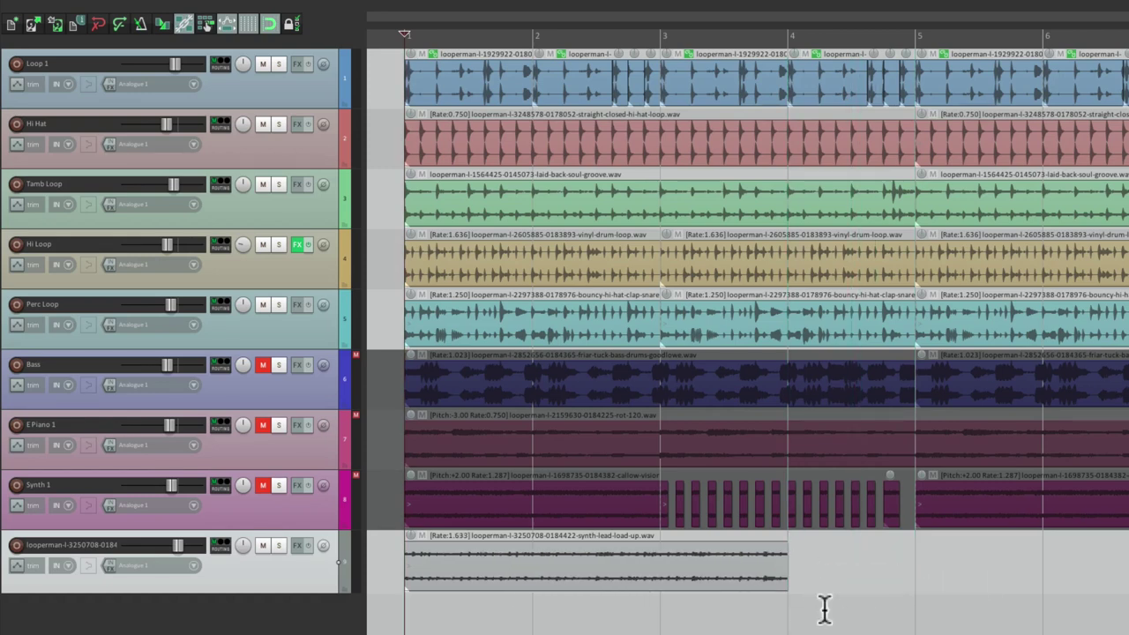
{"action": "key", "text": "space"}
- Trim the synth lead item to end at bar 3 and paste two-bar copies end to end from bar 3
{"action": "left_click_drag", "start_coordinate": [785, 566], "coordinate": [659, 578]}
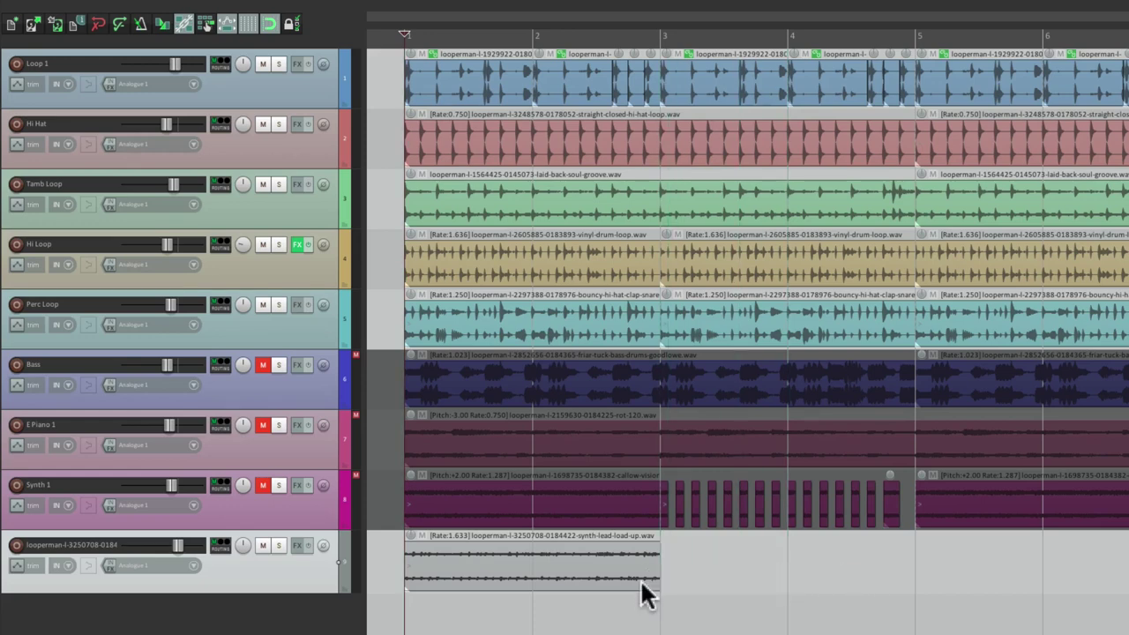
{"action": "left_click", "coordinate": [562, 558]}
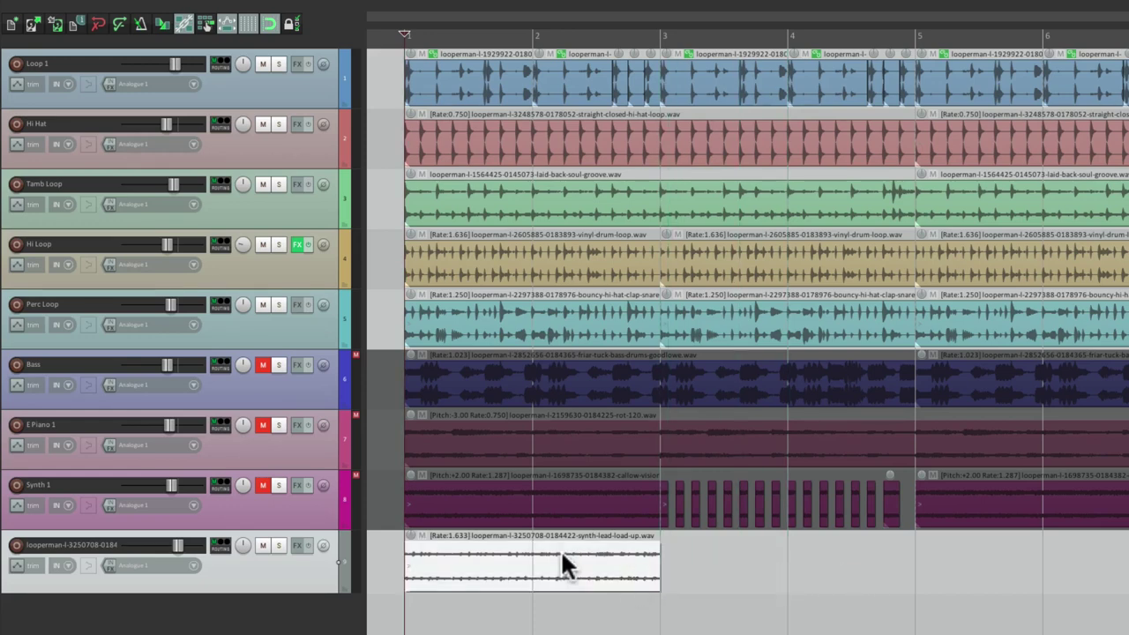
{"action": "left_click", "coordinate": [665, 554]}
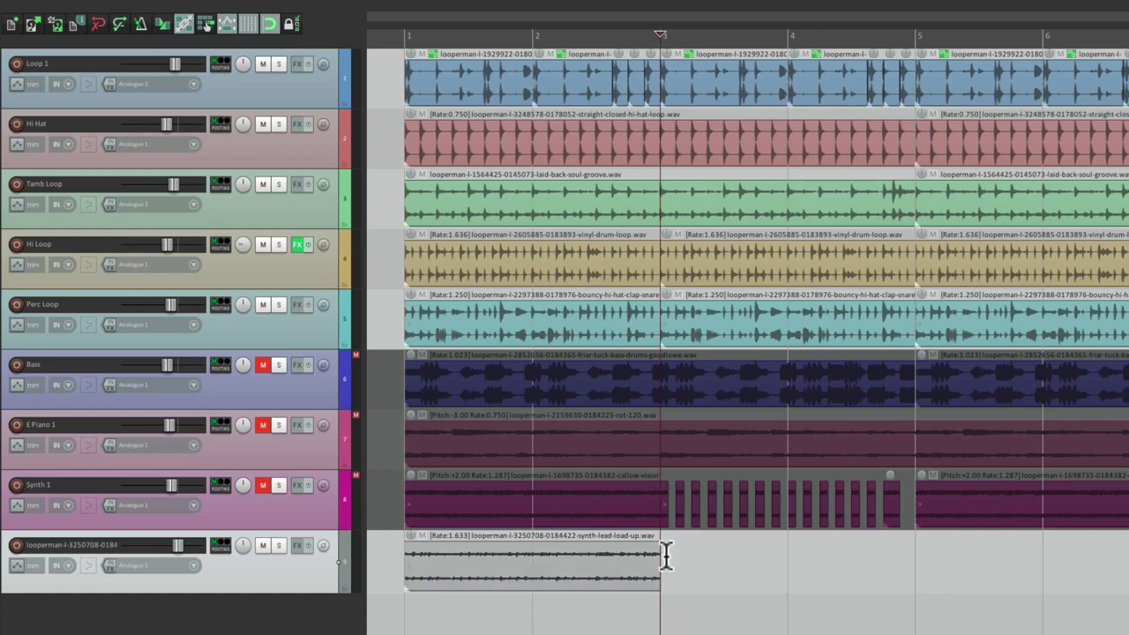
{"action": "key", "text": "ctrl+v"}
{"action": "key", "text": "ctrl+v"}
{"action": "key", "text": "ctrl+v"}
{"action": "key", "text": "ctrl+v"}
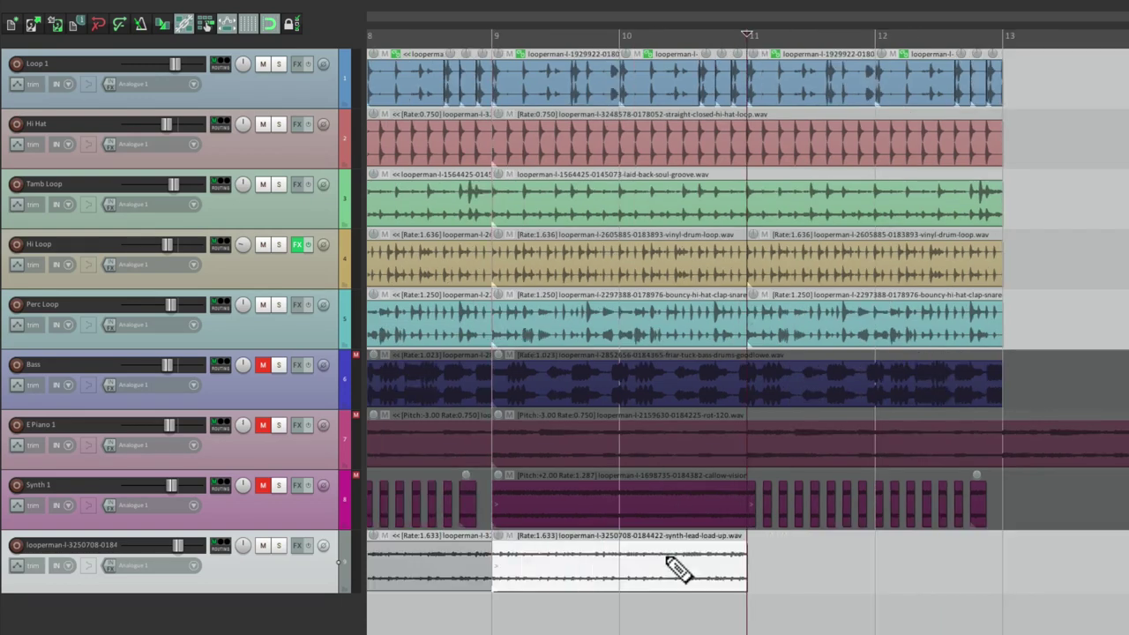
{"action": "key", "text": "ctrl+v"}
{"action": "key", "text": "Home"}
{"action": "key", "text": "space"}
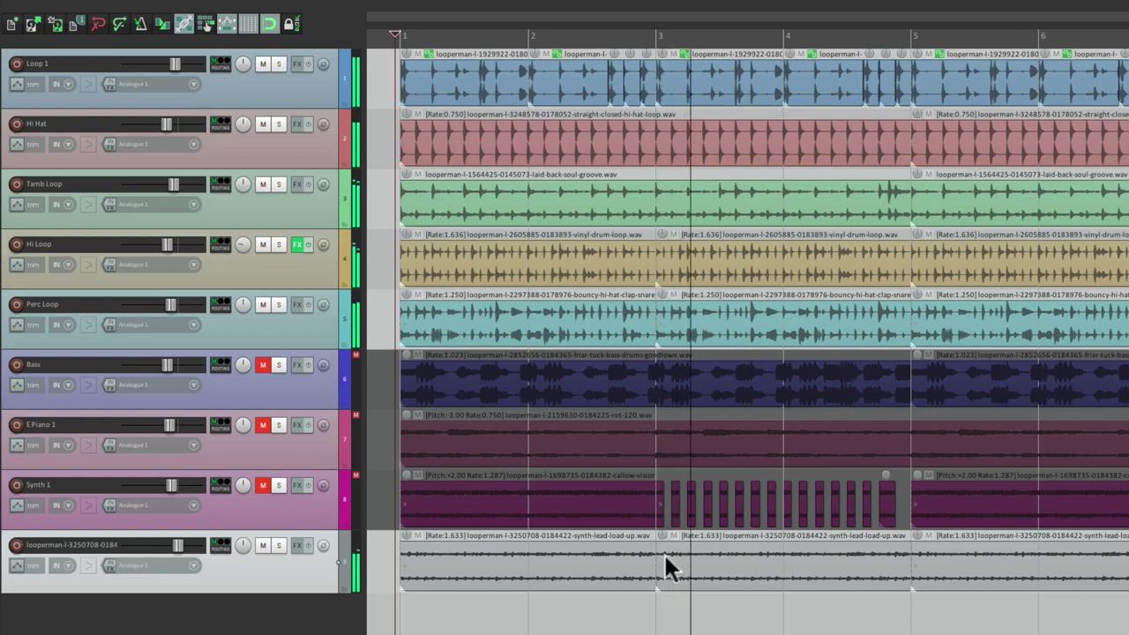
{"action": "key", "text": "space"}
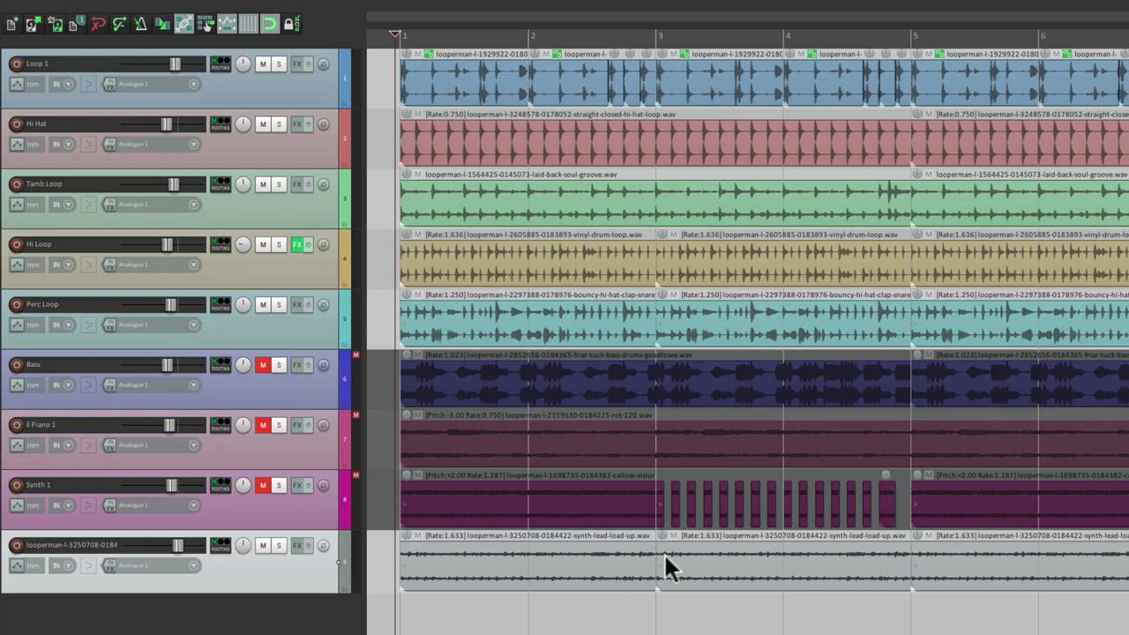
- Set pitch adjust to -2 semitones for all synth lead items on track 9
{"action": "double_click", "coordinate": [324, 569]}
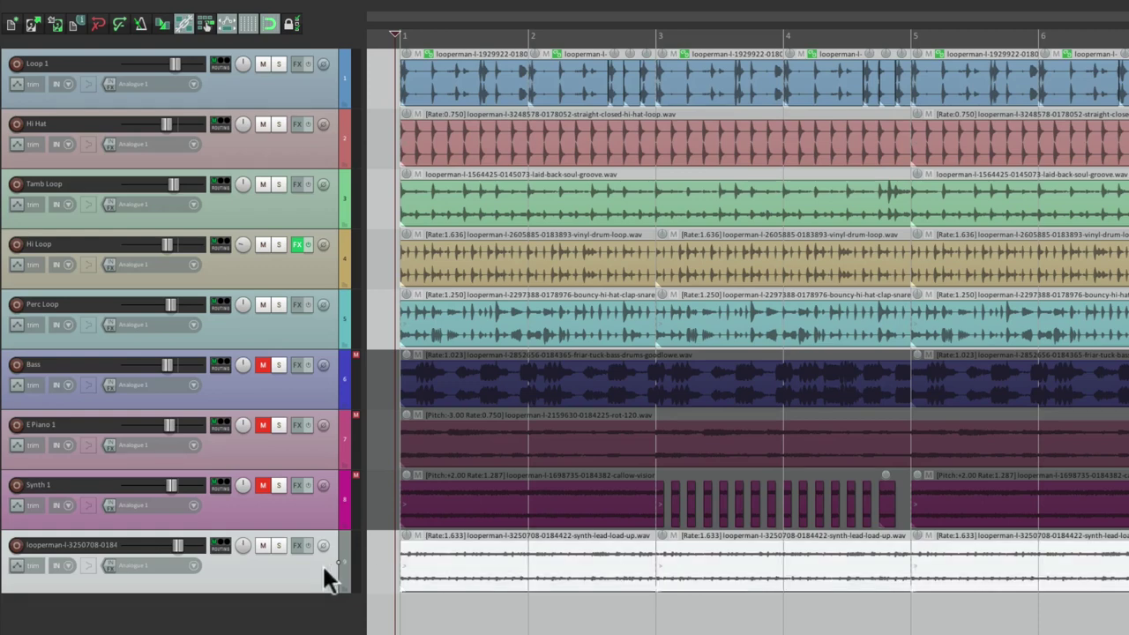
{"action": "double_click", "coordinate": [494, 550]}
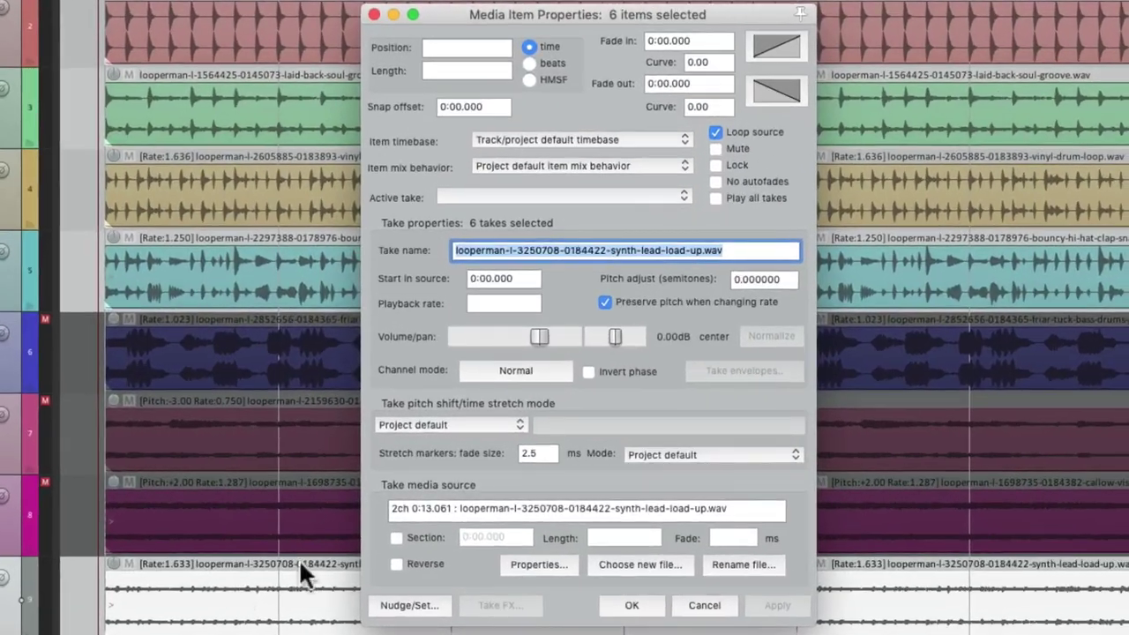
{"action": "double_click", "coordinate": [779, 279]}
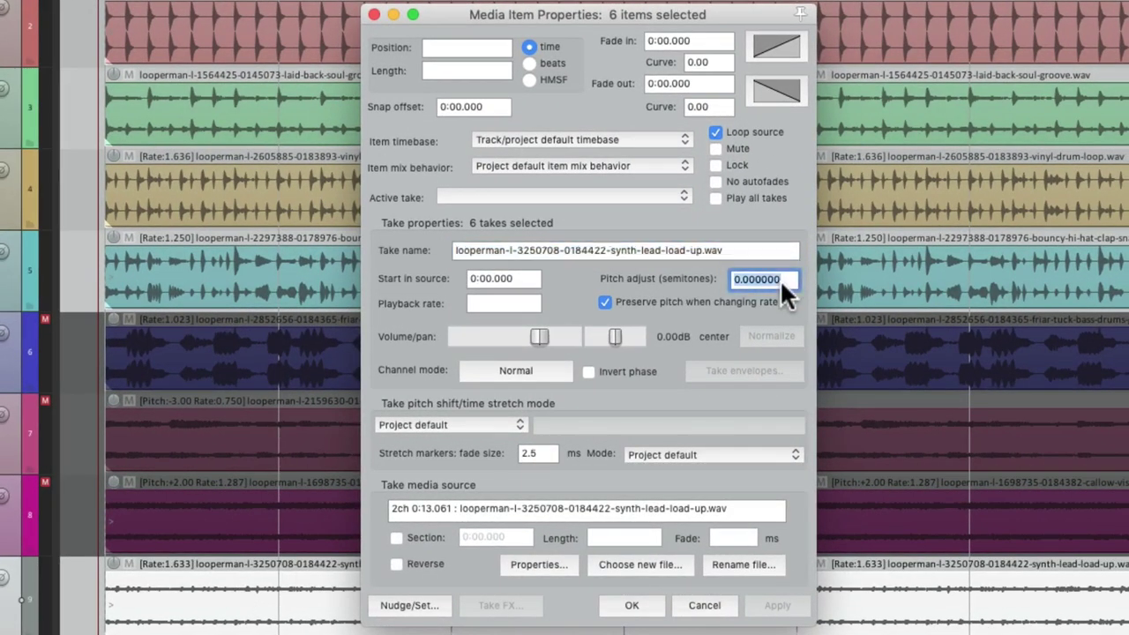
{"action": "type", "text": "-2"}
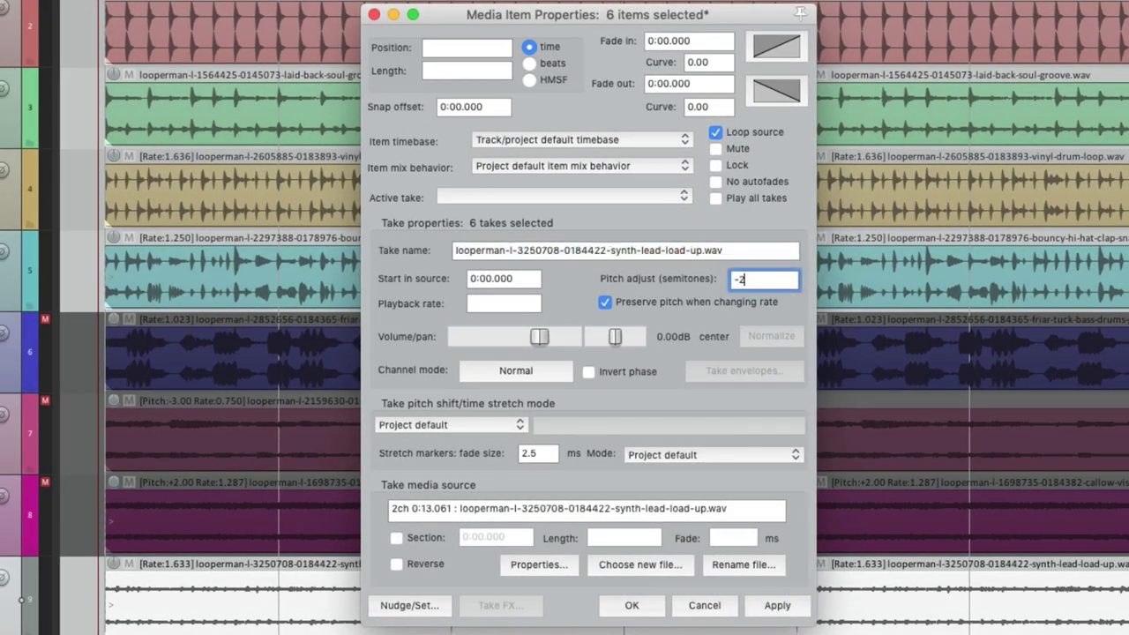
{"action": "left_click", "coordinate": [631, 605]}
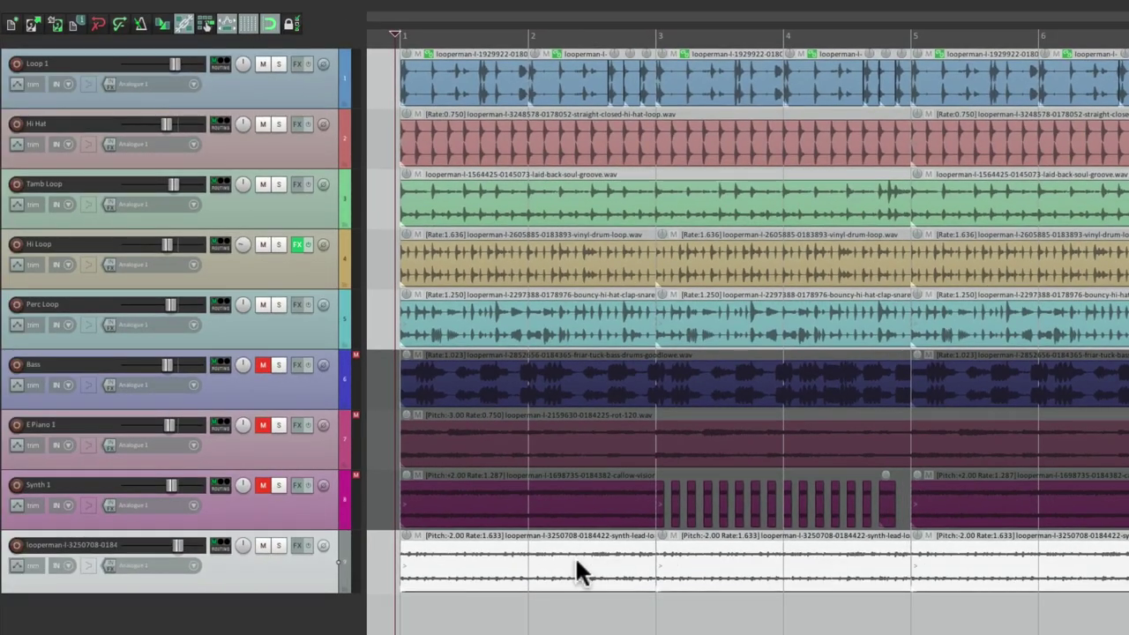
- Audition the pitched-down synth lead, then unmute Synth 1 and play again
{"action": "key", "text": "space"}
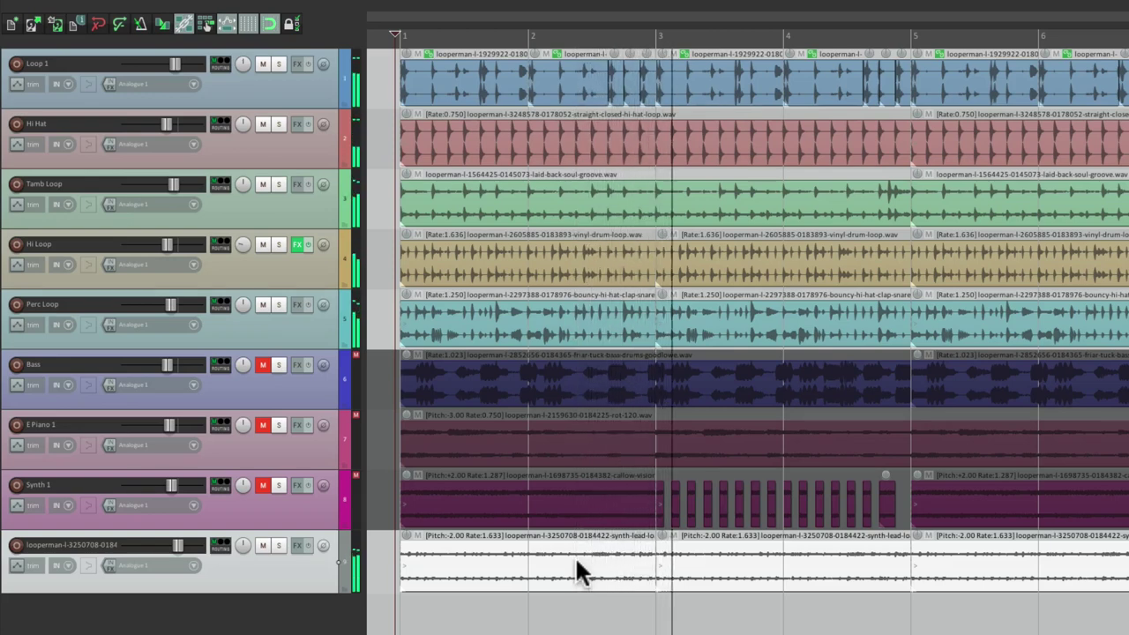
{"action": "key", "text": "space"}
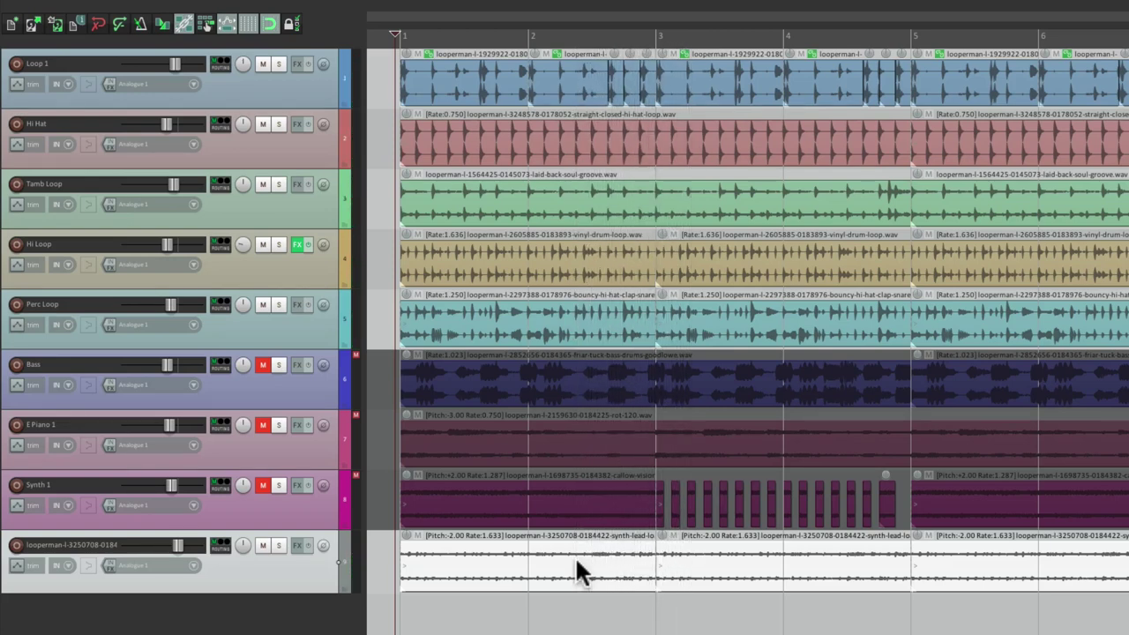
{"action": "left_click", "coordinate": [263, 485]}
{"action": "key", "text": "space"}
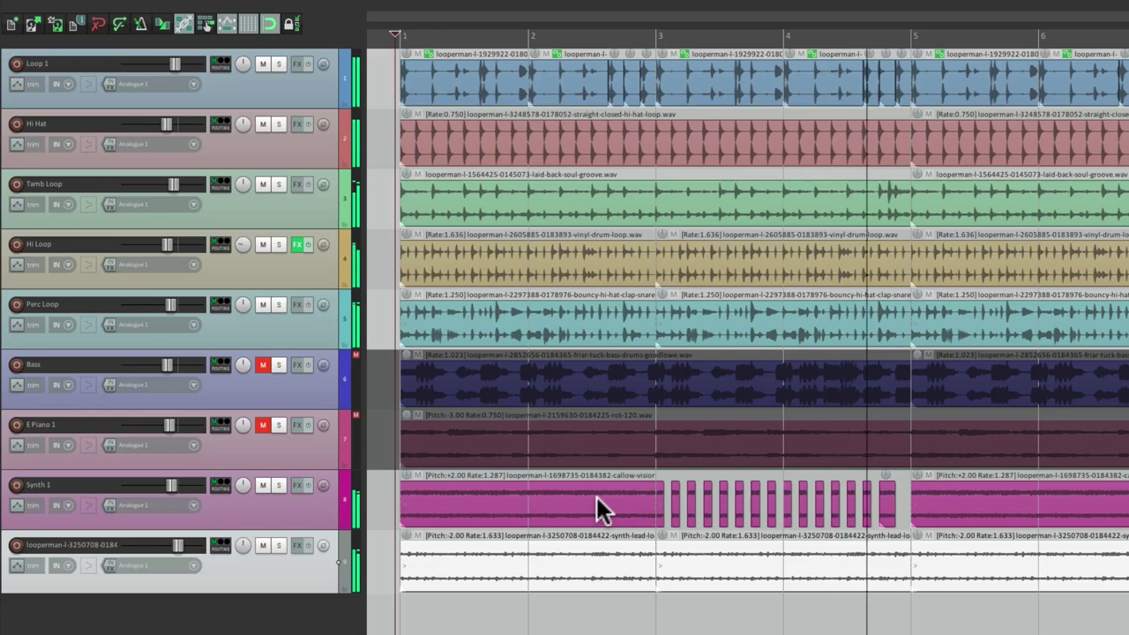
- Unmute E Piano 1 and Bass, mute Synth 1, and play the new mix
{"action": "key", "text": "space"}
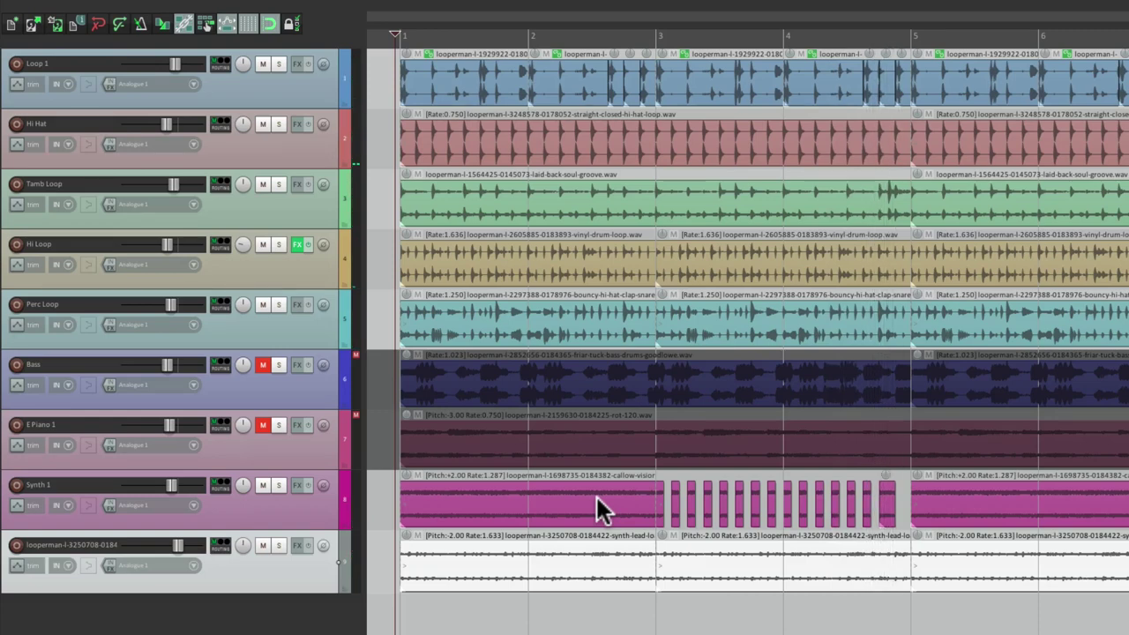
{"action": "left_click", "coordinate": [262, 426]}
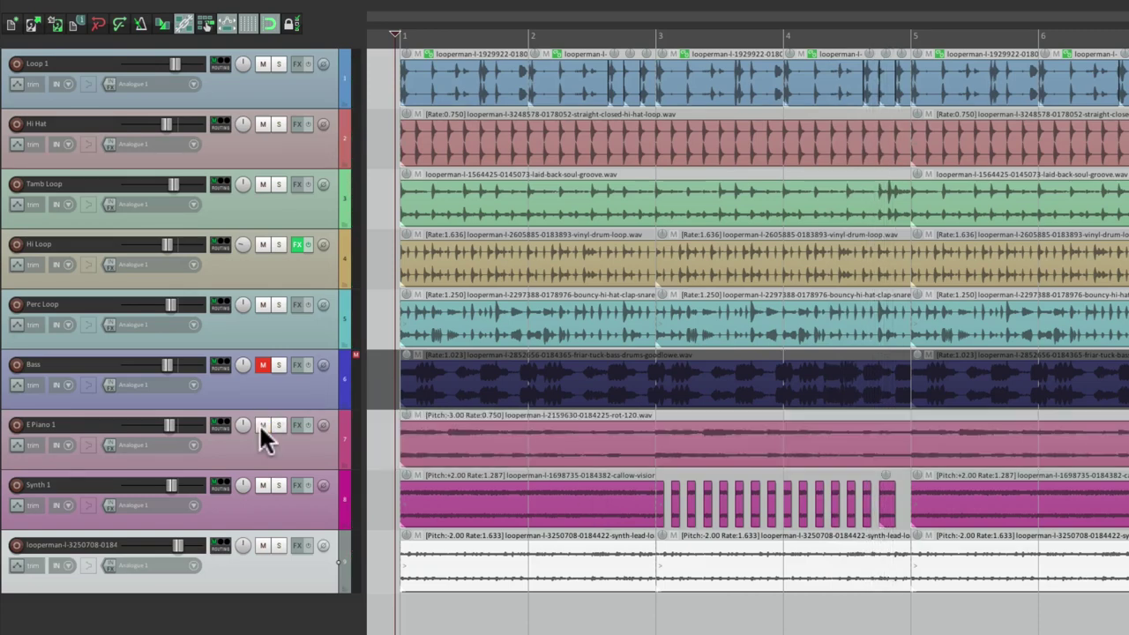
{"action": "left_click", "coordinate": [261, 364]}
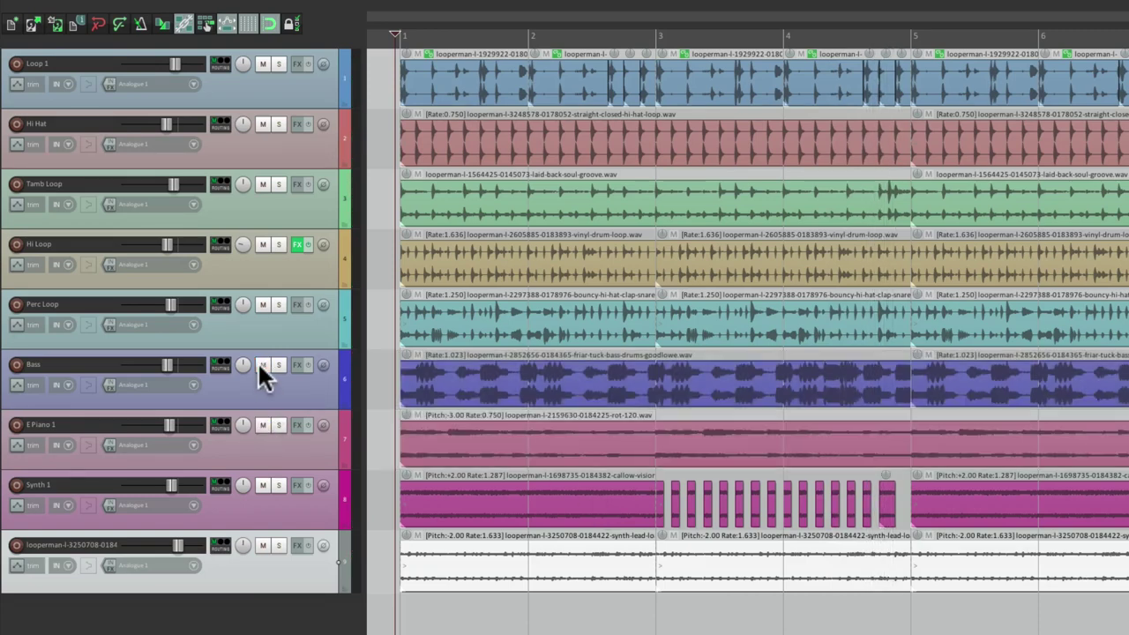
{"action": "left_click", "coordinate": [262, 486]}
{"action": "key", "text": "space"}
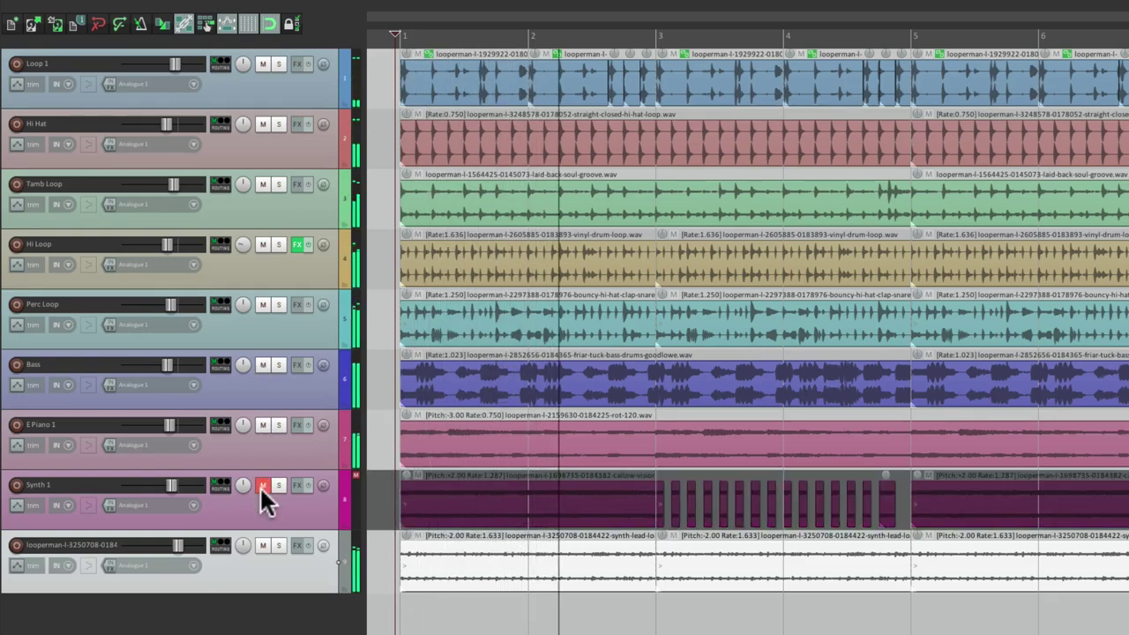
{"action": "key", "text": "space"}
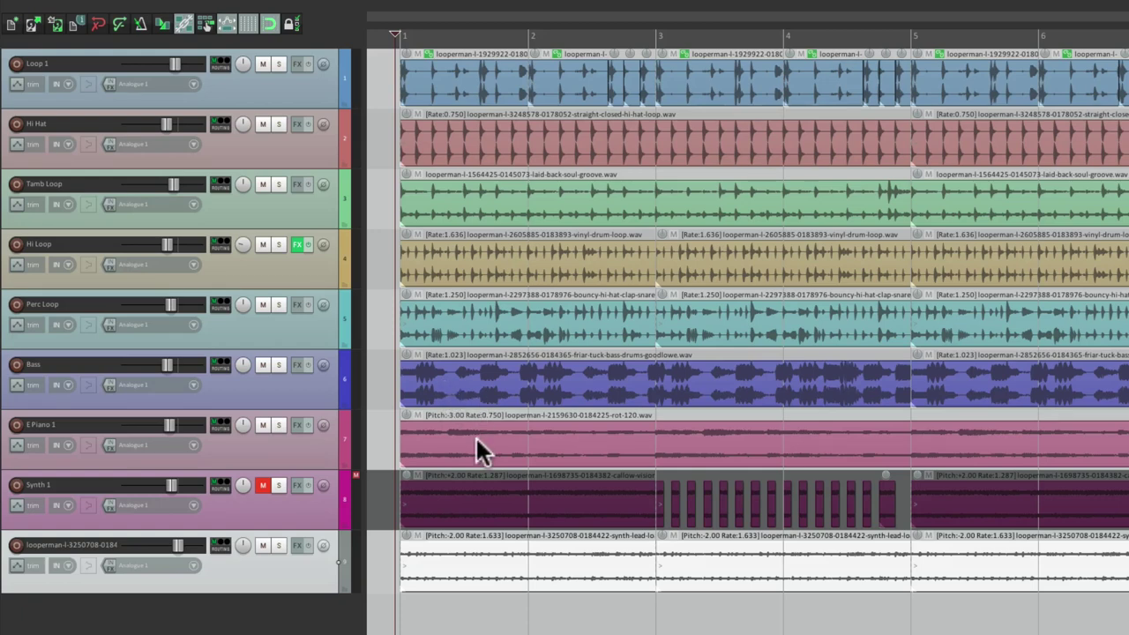
- Delete the extra synth lead copies, keeping only the one at bars 3–5
{"action": "left_click", "coordinate": [474, 557]}
{"action": "key", "text": "Delete"}
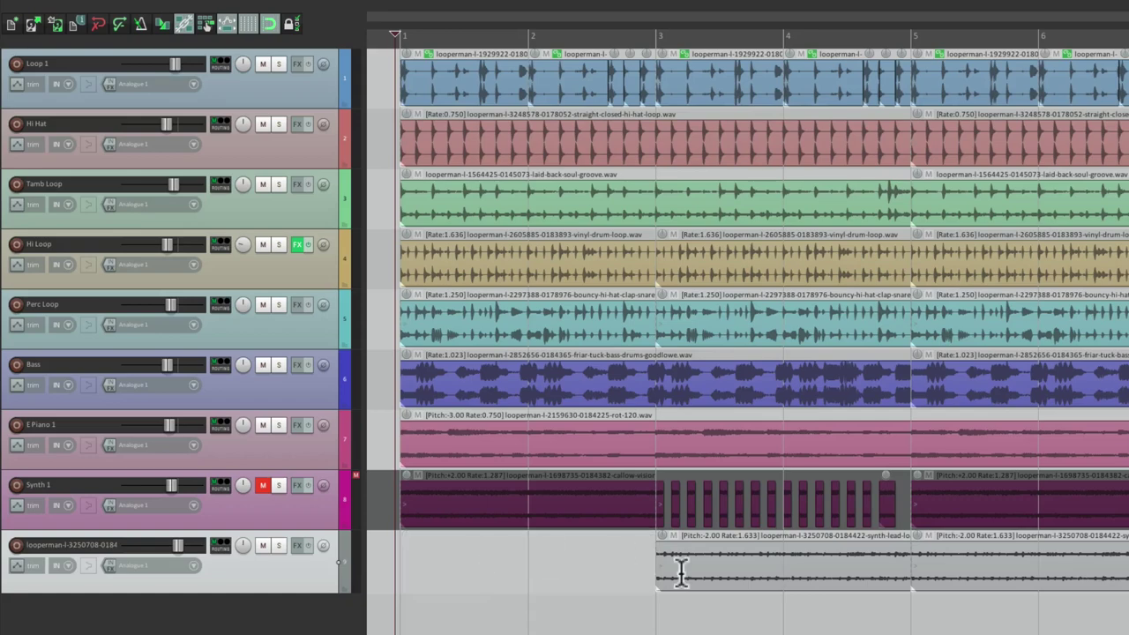
{"action": "scroll", "coordinate": [683, 569], "scroll_direction": "right", "scroll_amount": 5}
{"action": "left_click", "coordinate": [741, 554]}
{"action": "key", "text": "Delete"}
{"action": "scroll", "coordinate": [741, 551], "scroll_direction": "right", "scroll_amount": 10}
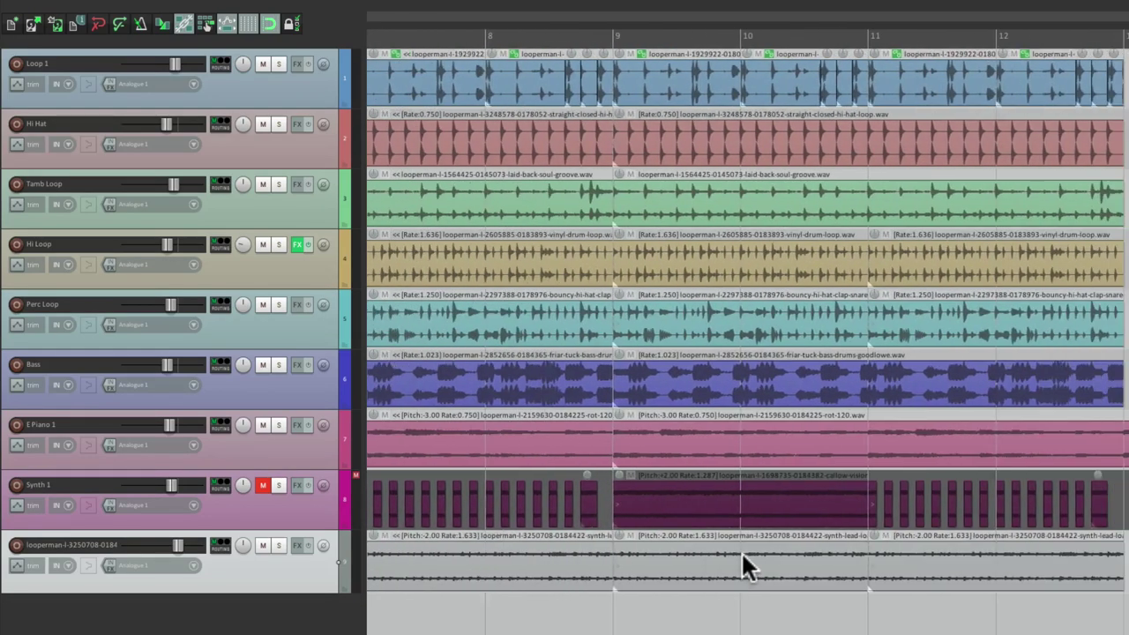
{"action": "left_click", "coordinate": [705, 555]}
{"action": "key", "text": "Delete"}
{"action": "scroll", "coordinate": [705, 554], "scroll_direction": "left", "scroll_amount": 15}
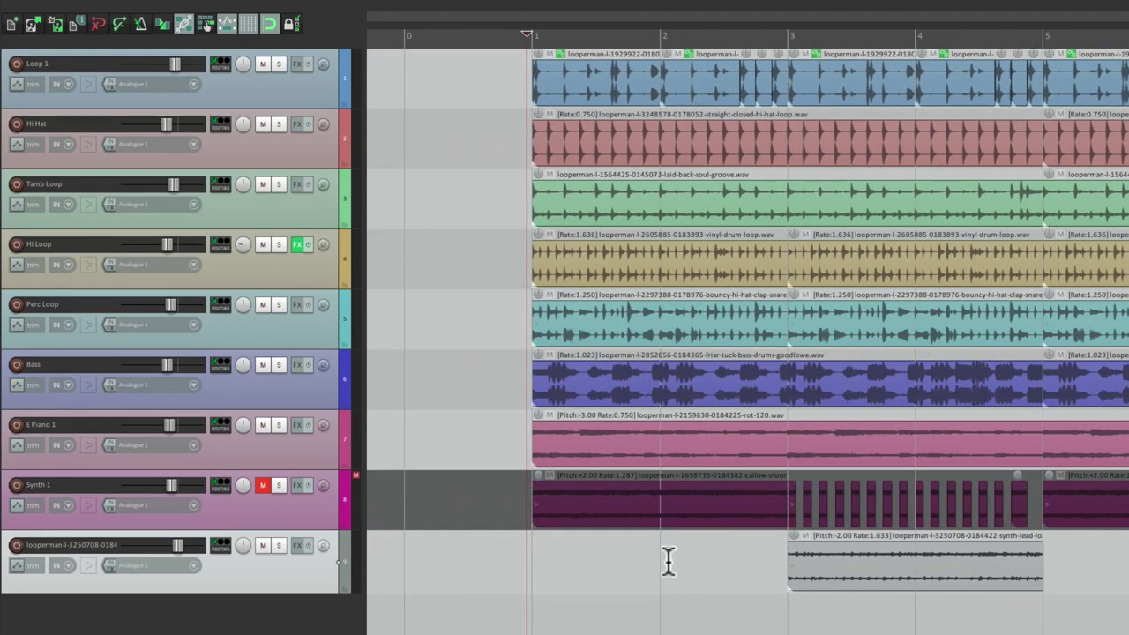
- Unmute Synth 1, then toggle mute on Bass and E Piano 1 together during playback
{"action": "left_click", "coordinate": [262, 486]}
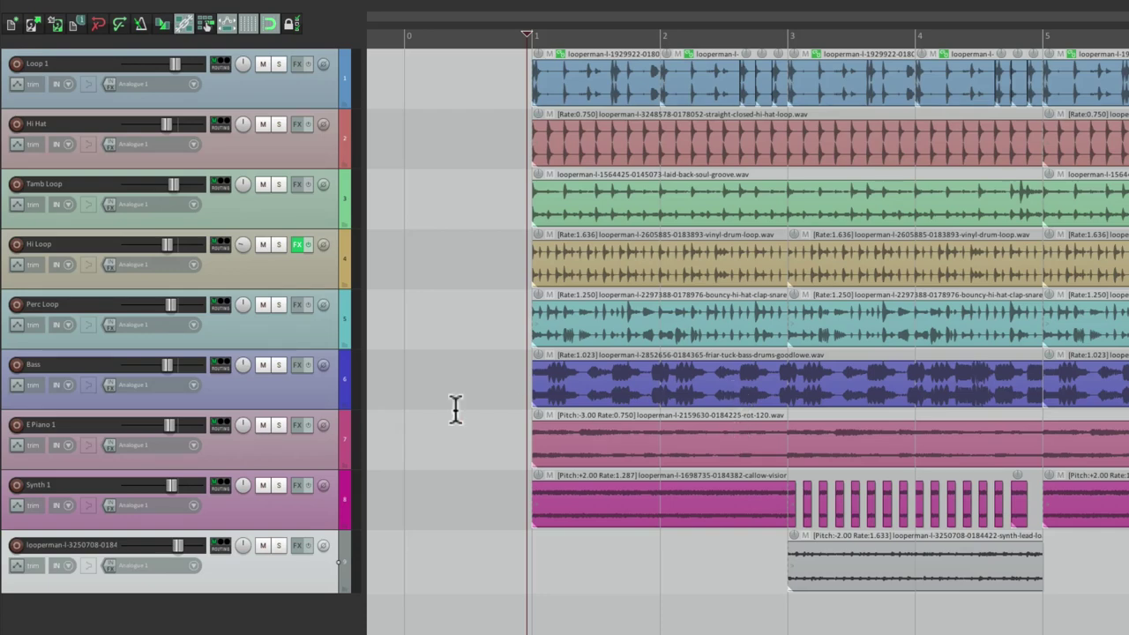
{"action": "left_click", "coordinate": [296, 397]}
{"action": "left_click", "coordinate": [328, 459], "text": "shift"}
{"action": "key", "text": "space"}
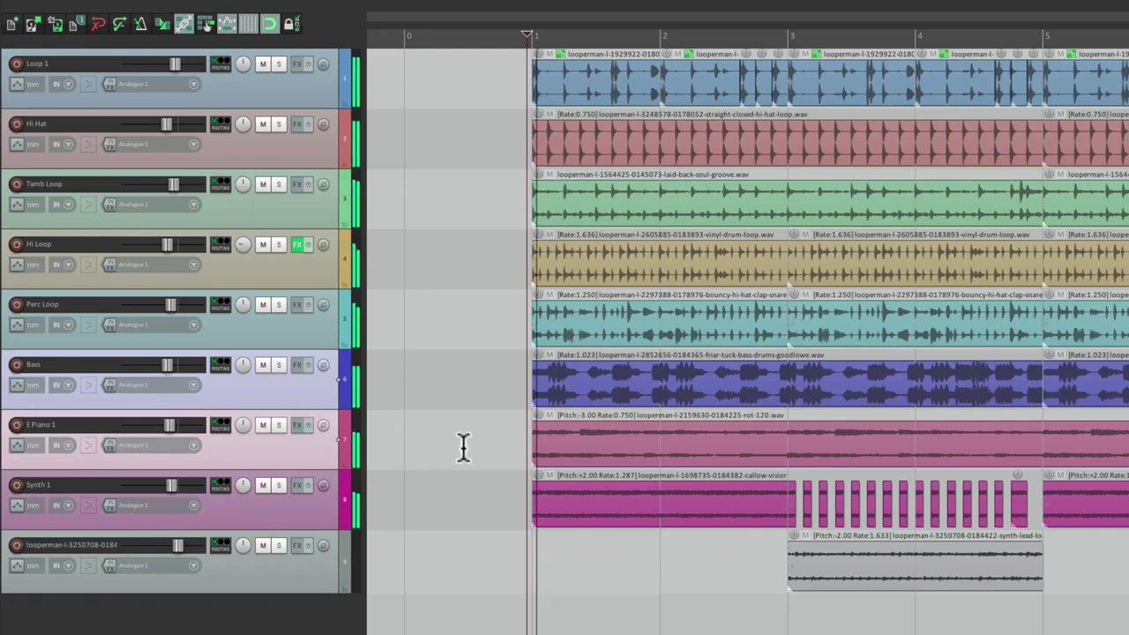
{"action": "scroll", "coordinate": [427, 447], "scroll_direction": "right", "scroll_amount": 2}
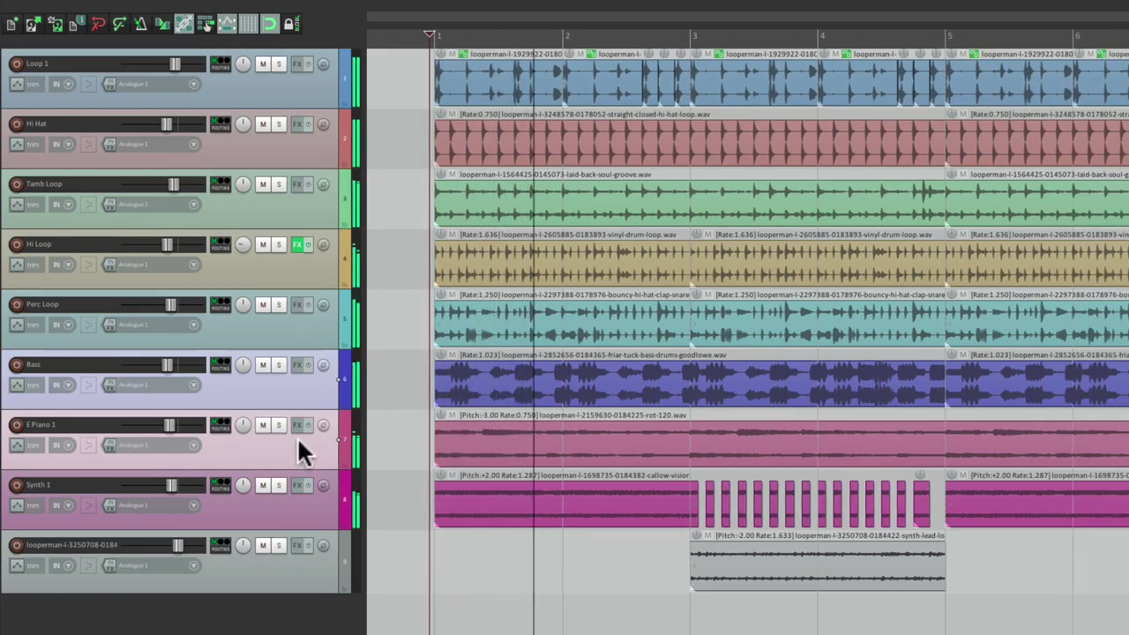
{"action": "left_click", "coordinate": [260, 363]}
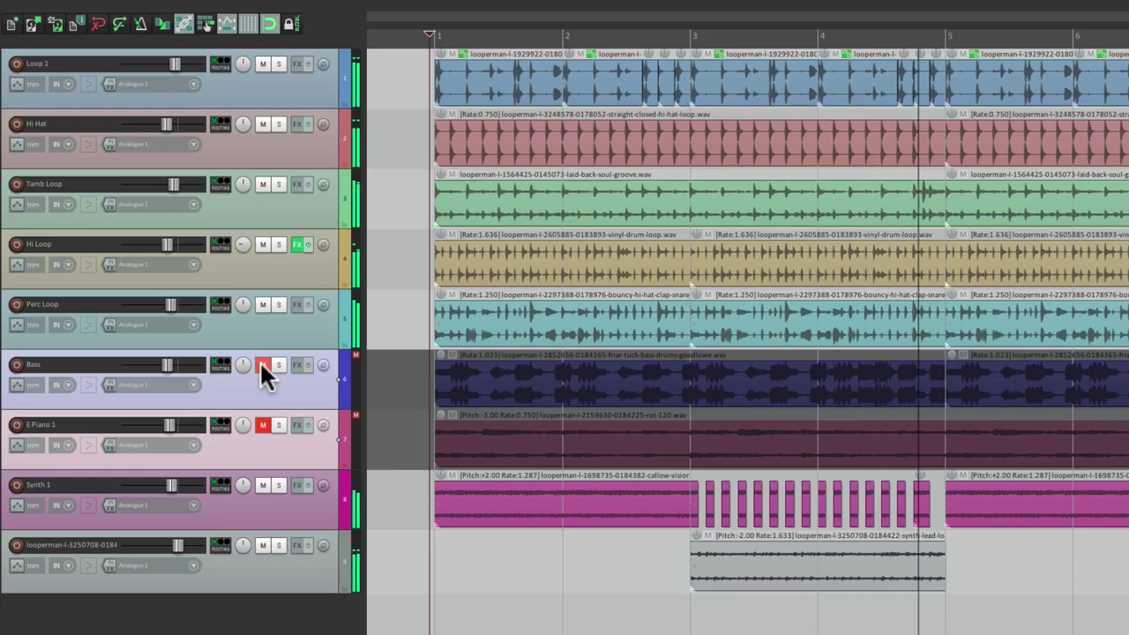
{"action": "left_click", "coordinate": [260, 363]}
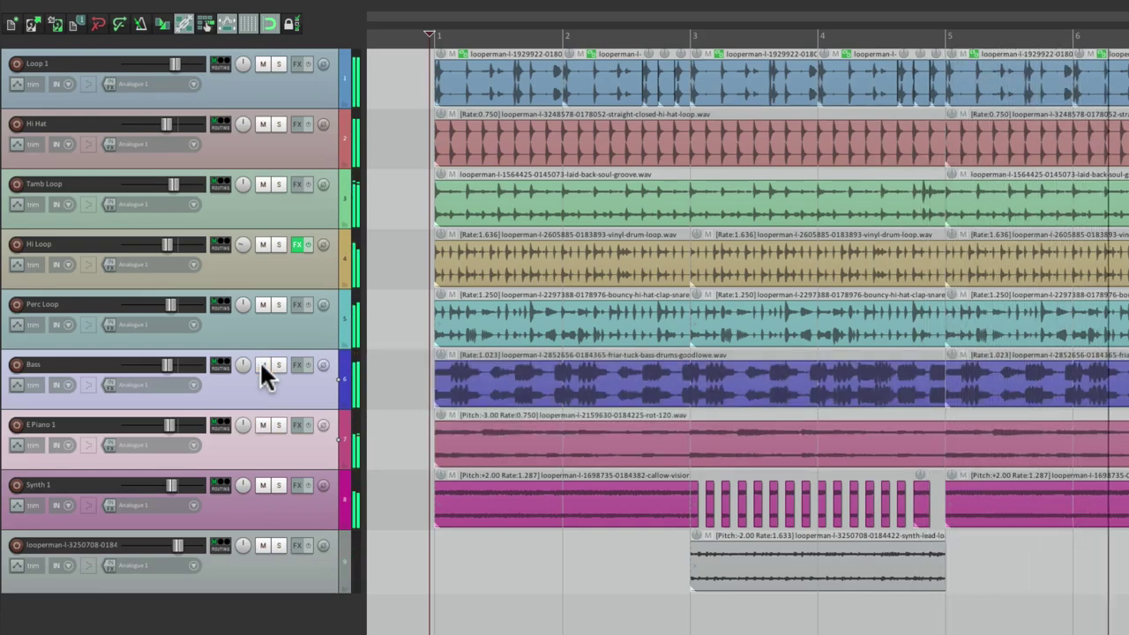
{"action": "left_click", "coordinate": [260, 364]}
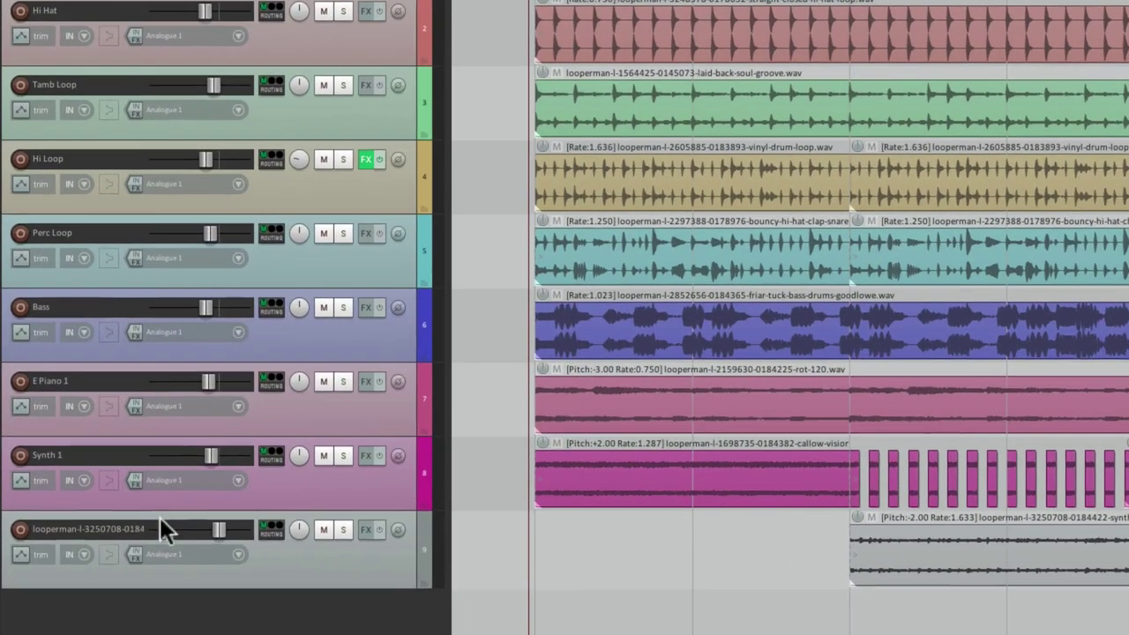
- Rename track 9 to 'Synth 2' and give it a pale blue track colour
{"action": "double_click", "coordinate": [100, 539]}
{"action": "type", "text": "Synth 2"}
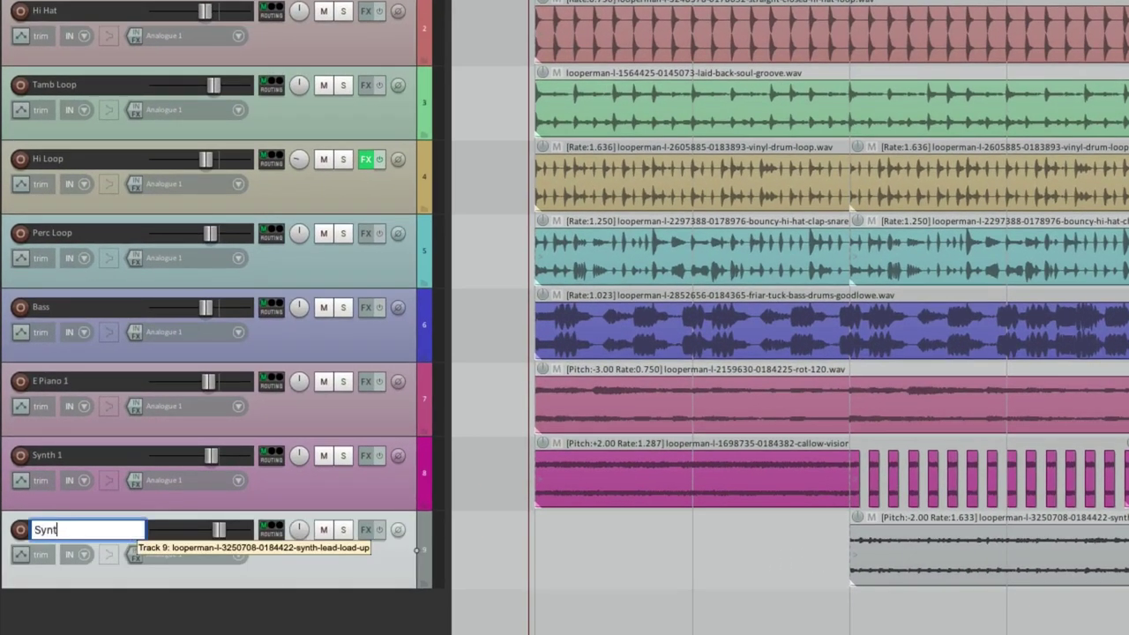
{"action": "key", "text": "Return"}
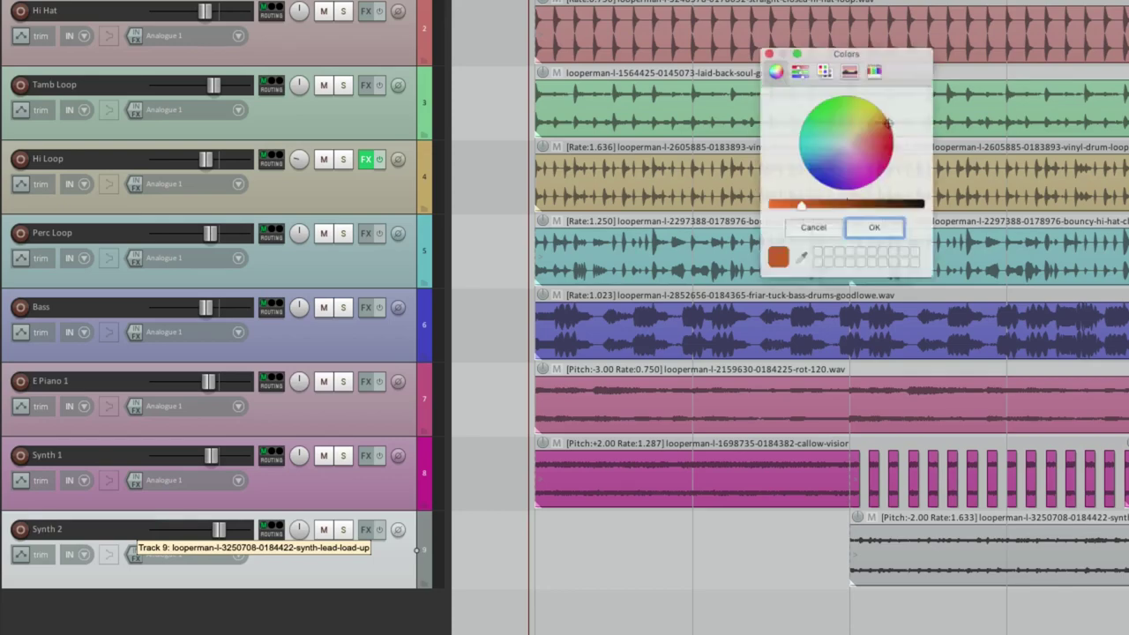
{"action": "left_click", "coordinate": [831, 156]}
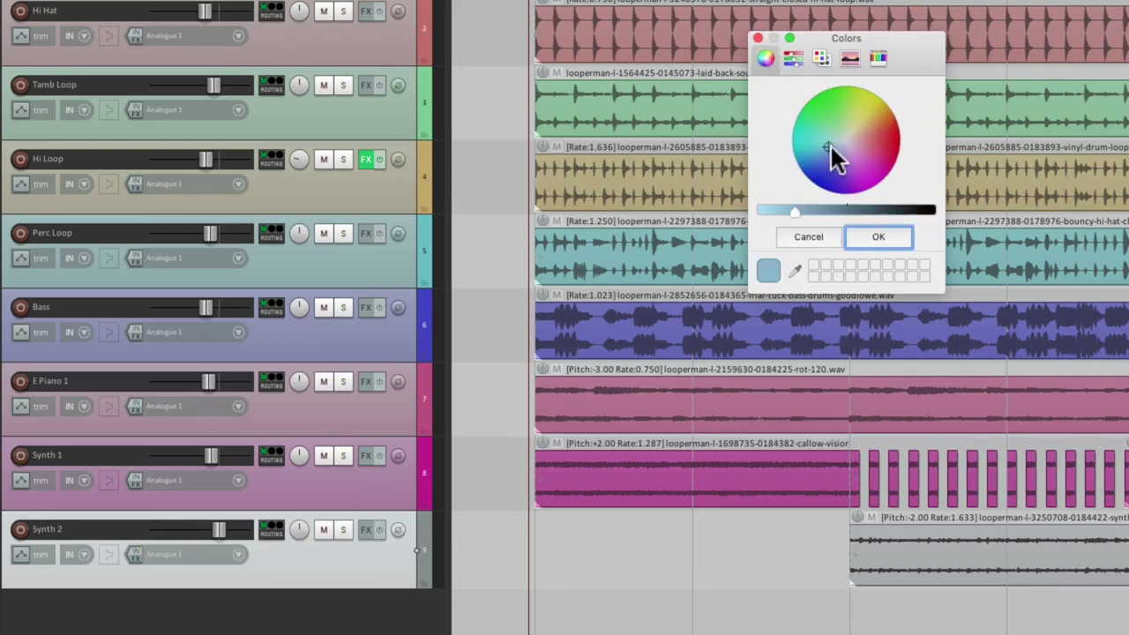
{"action": "left_click", "coordinate": [873, 240]}
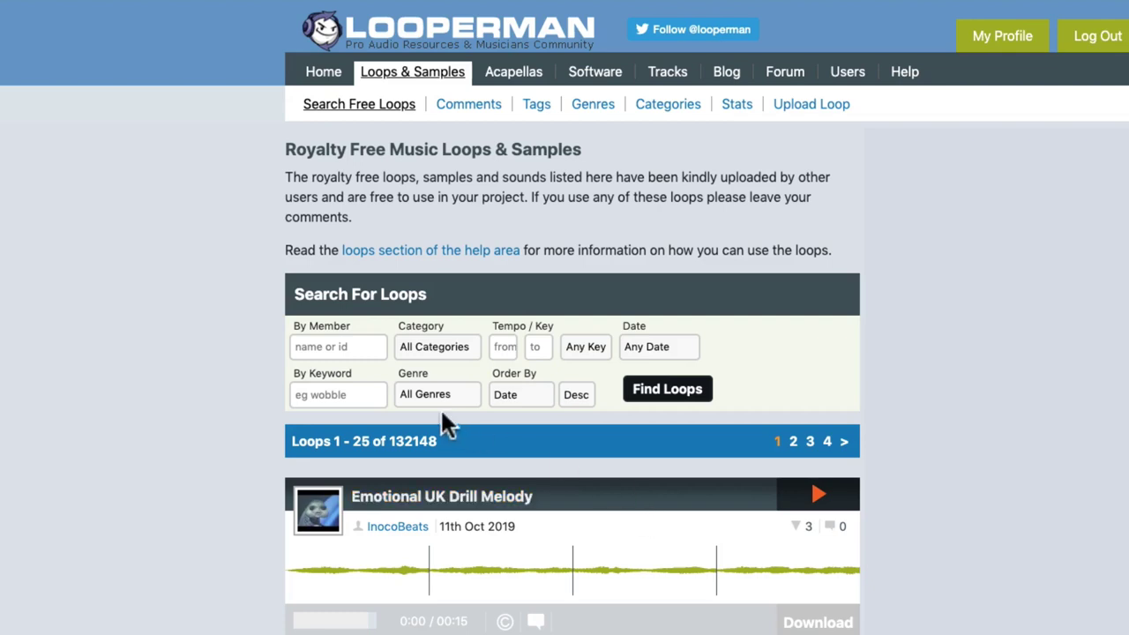
- Search Looperman for 'flute wind', preview the first Flute Wind loop and download it
{"action": "left_click", "coordinate": [362, 394]}
{"action": "type", "text": "flute"}
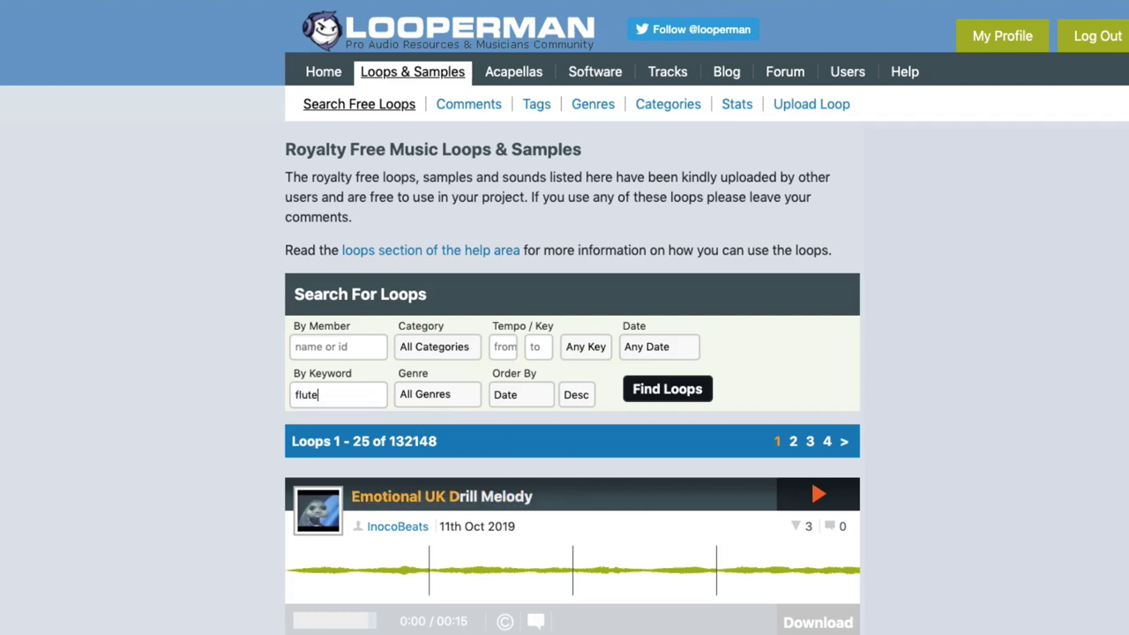
{"action": "type", "text": " wind"}
{"action": "key", "text": "Return"}
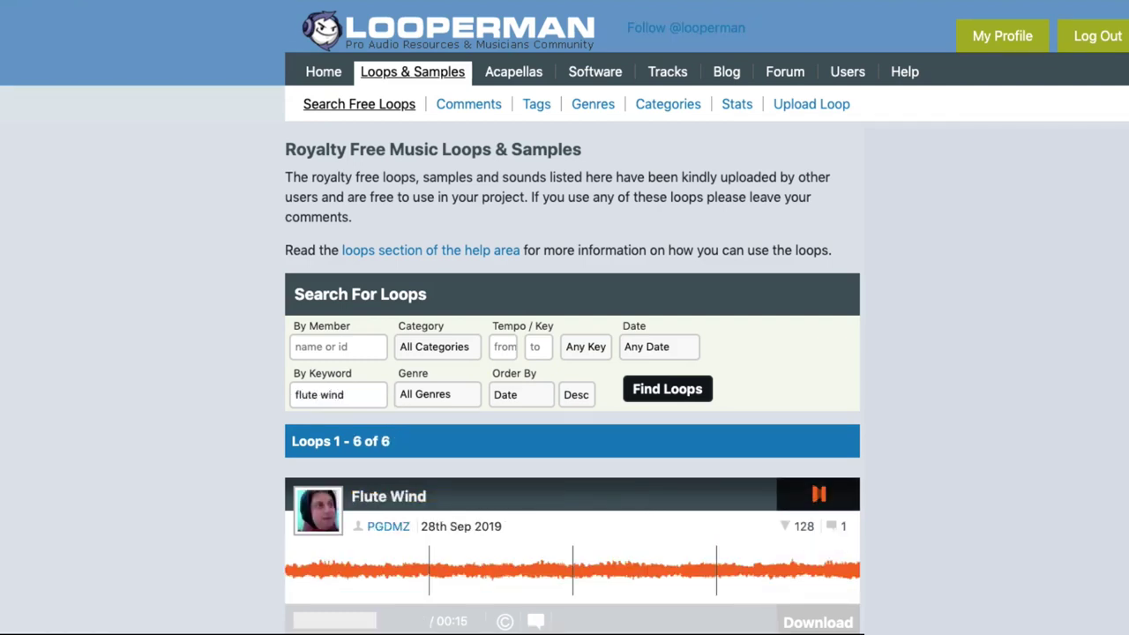
{"action": "scroll", "coordinate": [738, 386], "scroll_direction": "down", "scroll_amount": 5}
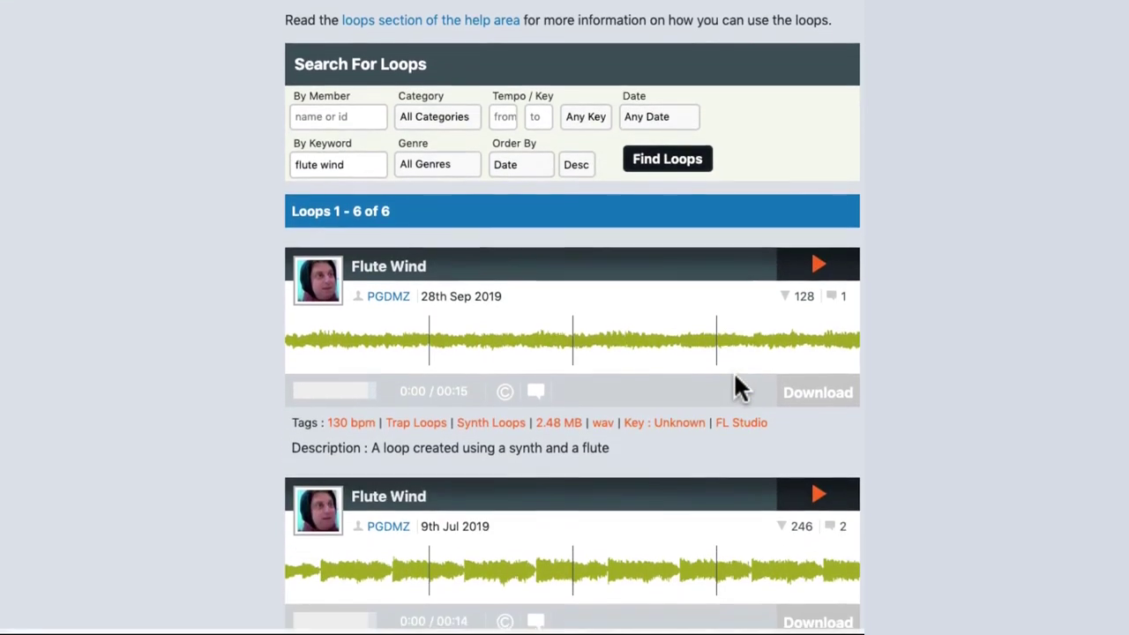
{"action": "left_click", "coordinate": [815, 266]}
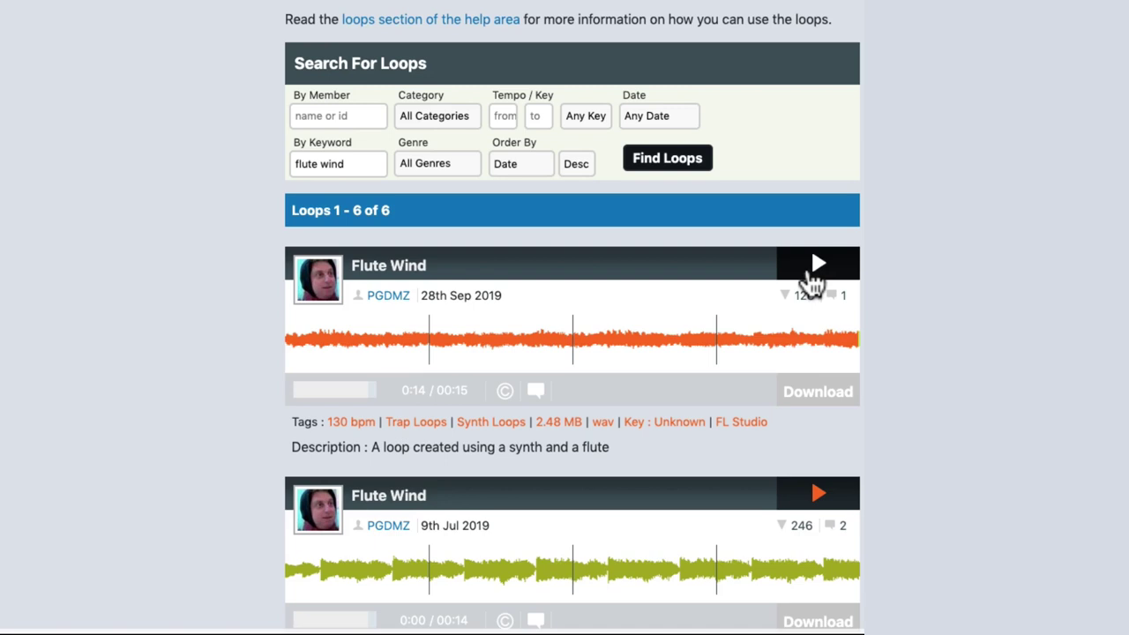
{"action": "left_click", "coordinate": [806, 398]}
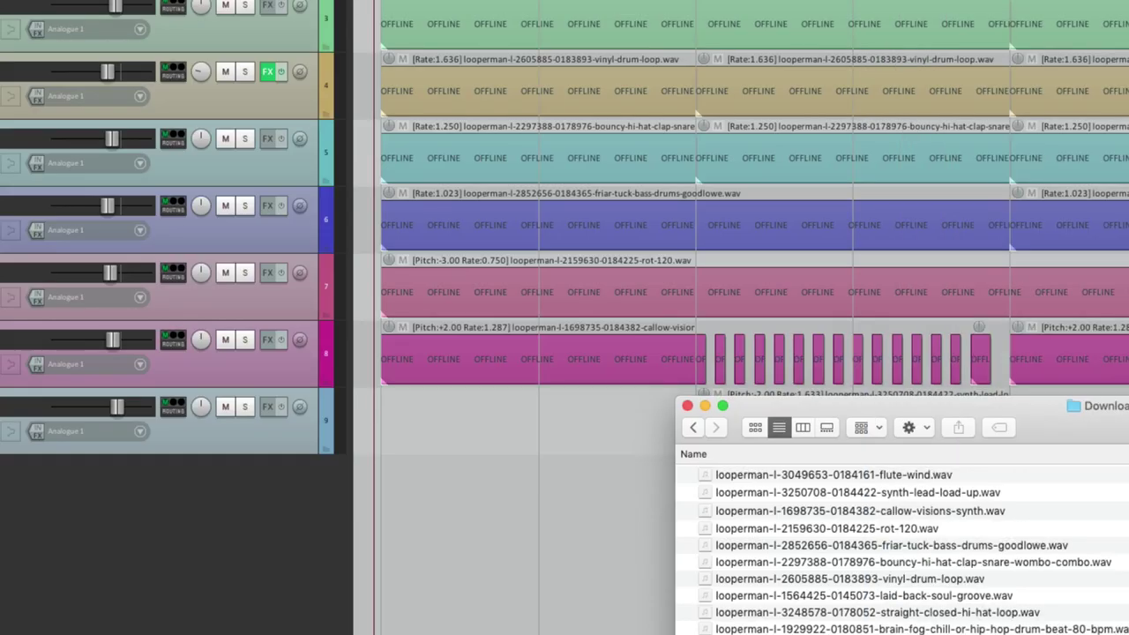
- Add flute-wind.wav as track 10, mute tracks 6–9, and stretch it to bar 5 (rate 1.385)
{"action": "left_click_drag", "start_coordinate": [984, 473], "coordinate": [381, 494]}
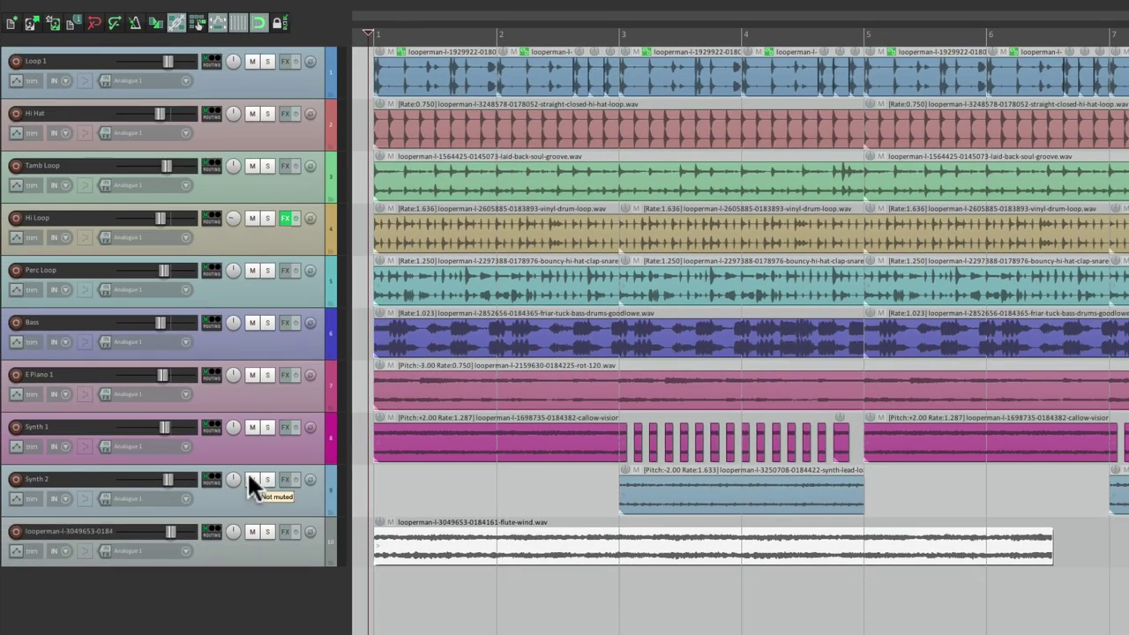
{"action": "left_click_drag", "start_coordinate": [251, 480], "coordinate": [251, 338]}
{"action": "key", "text": "space"}
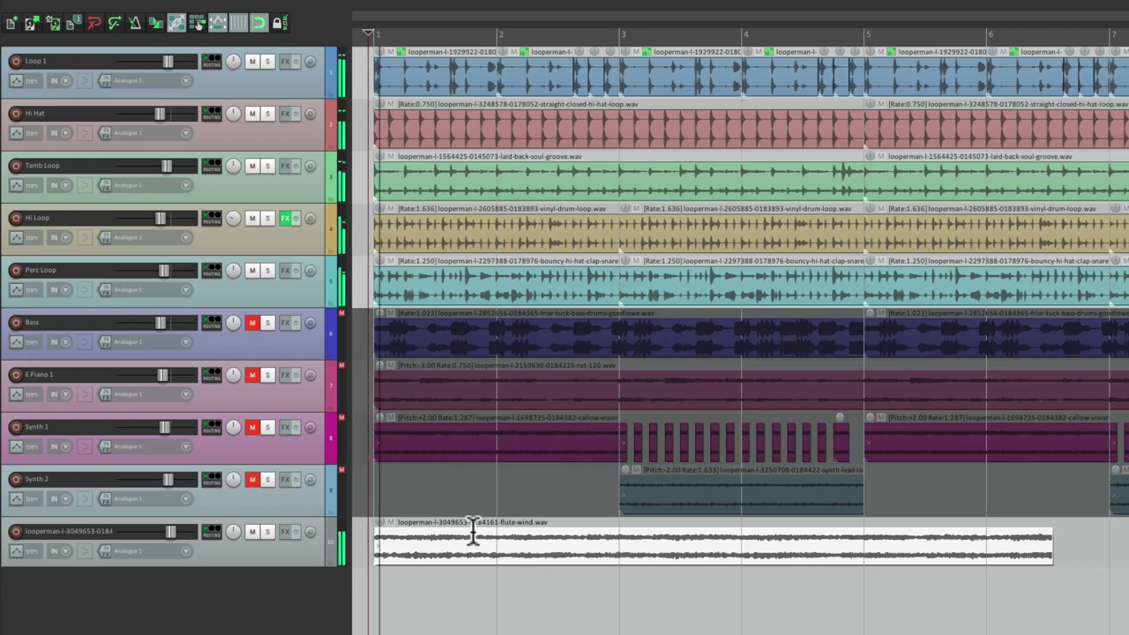
{"action": "key", "text": "space"}
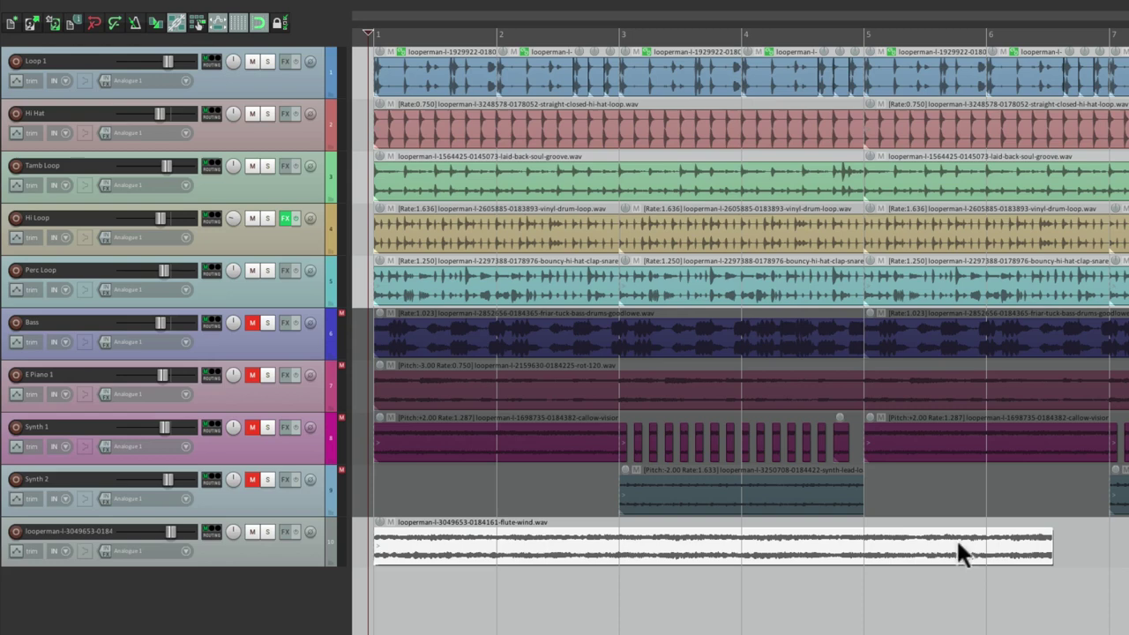
{"action": "left_click_drag", "start_coordinate": [1052, 549], "coordinate": [860, 549]}
{"action": "key", "text": "space"}
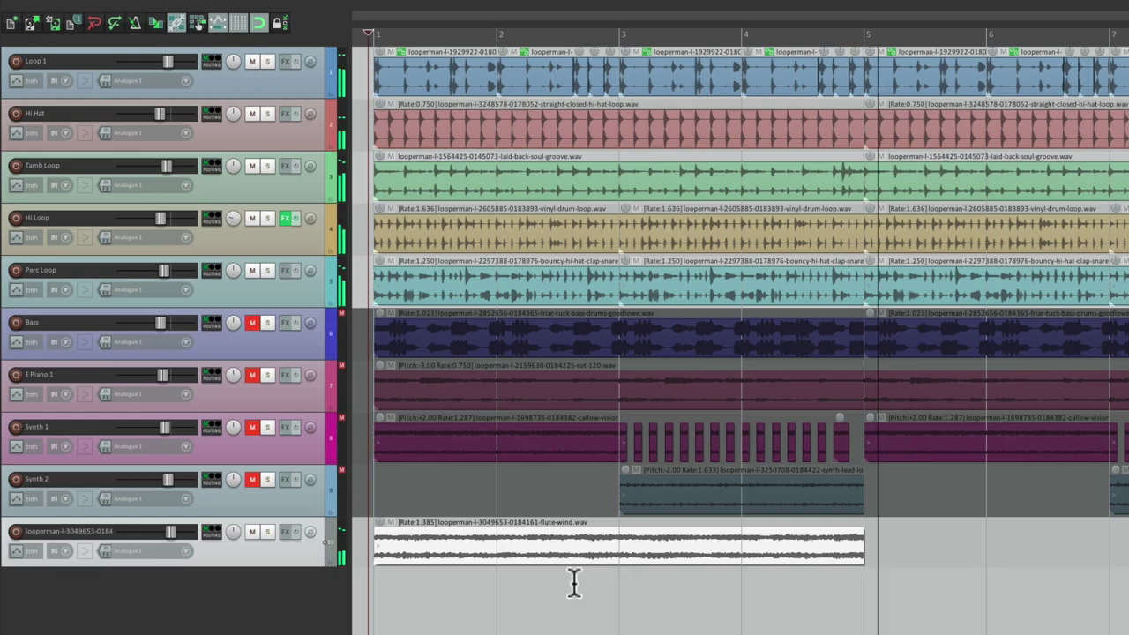
- Cut the flute-wind item on track 10 to end at bar 3 and set its pitch adjust to -2 semitones
{"action": "key", "text": "space"}
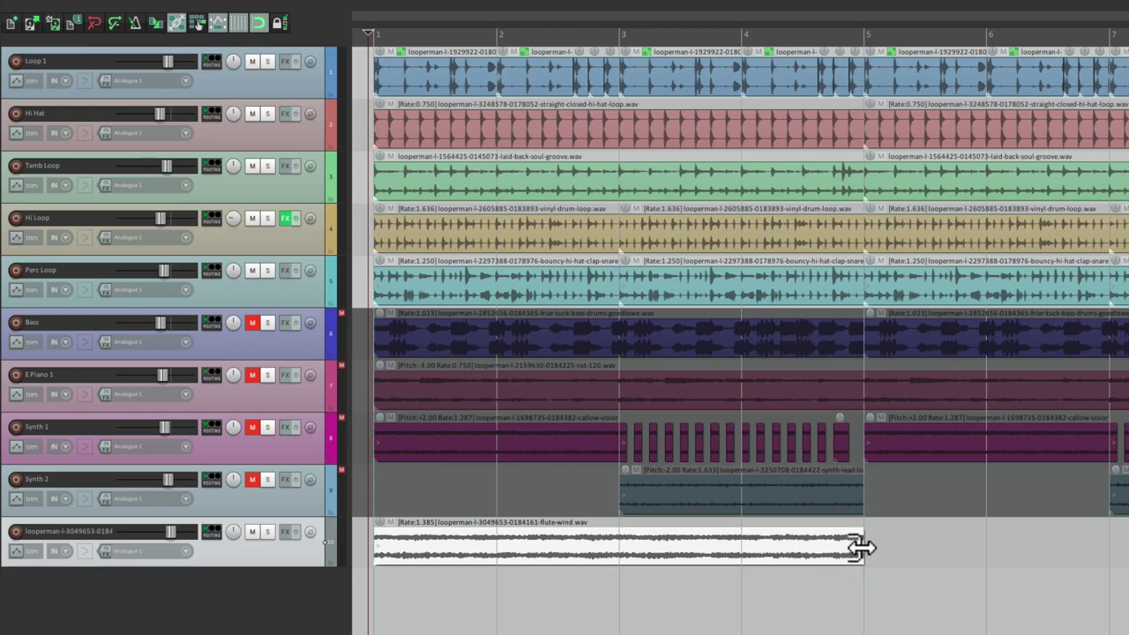
{"action": "left_click_drag", "start_coordinate": [860, 547], "coordinate": [621, 555]}
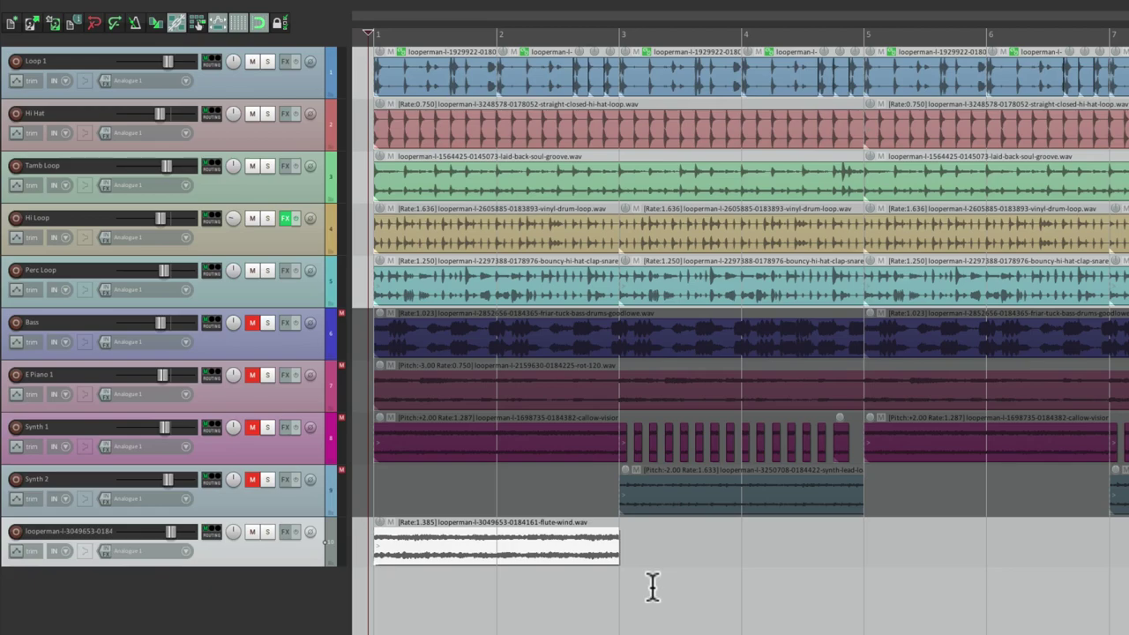
{"action": "double_click", "coordinate": [545, 544]}
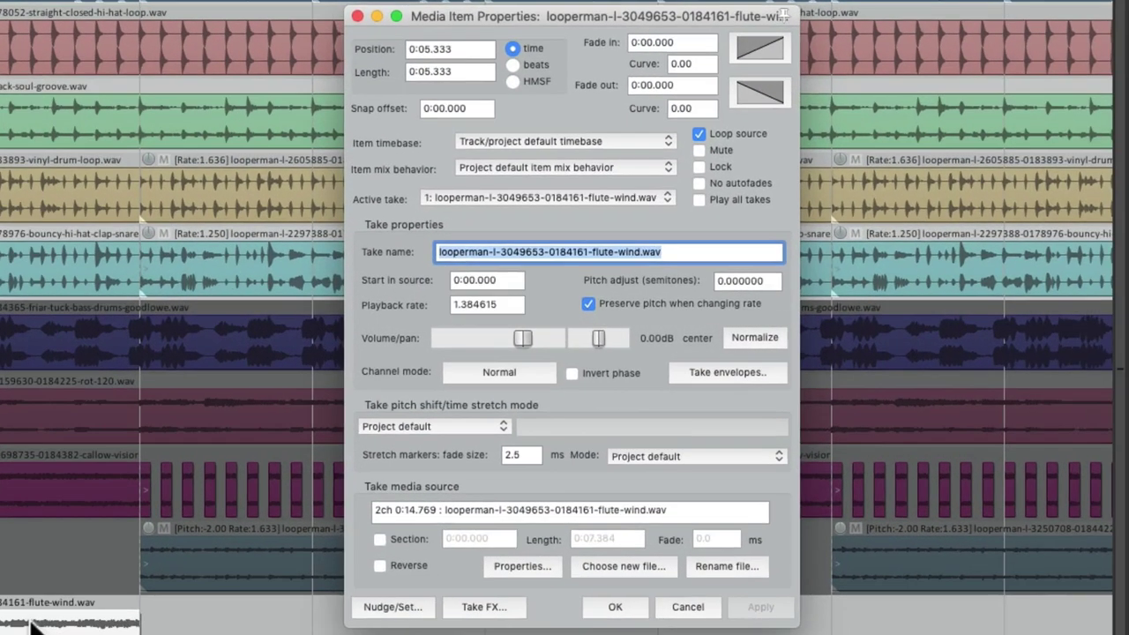
{"action": "left_click", "coordinate": [740, 279]}
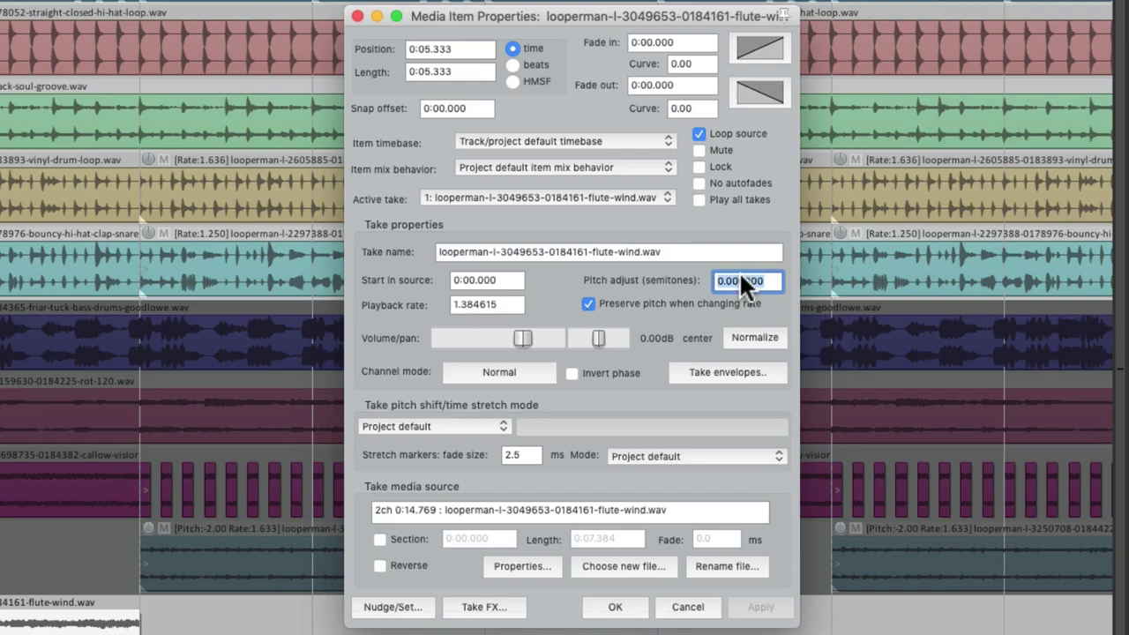
{"action": "type", "text": "-2"}
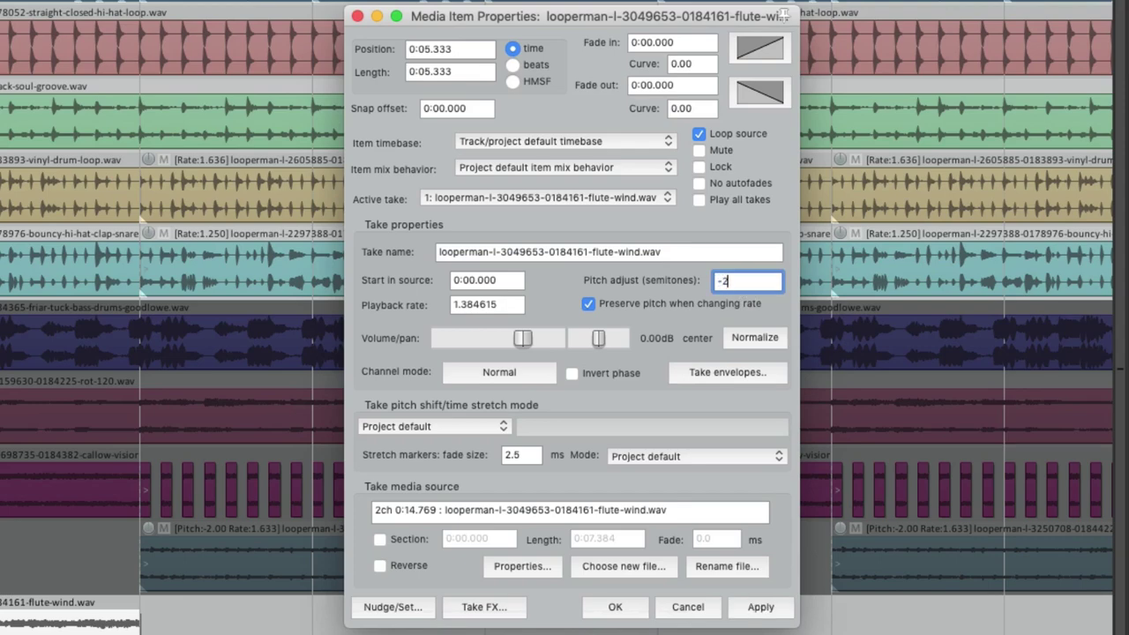
{"action": "left_click", "coordinate": [615, 607]}
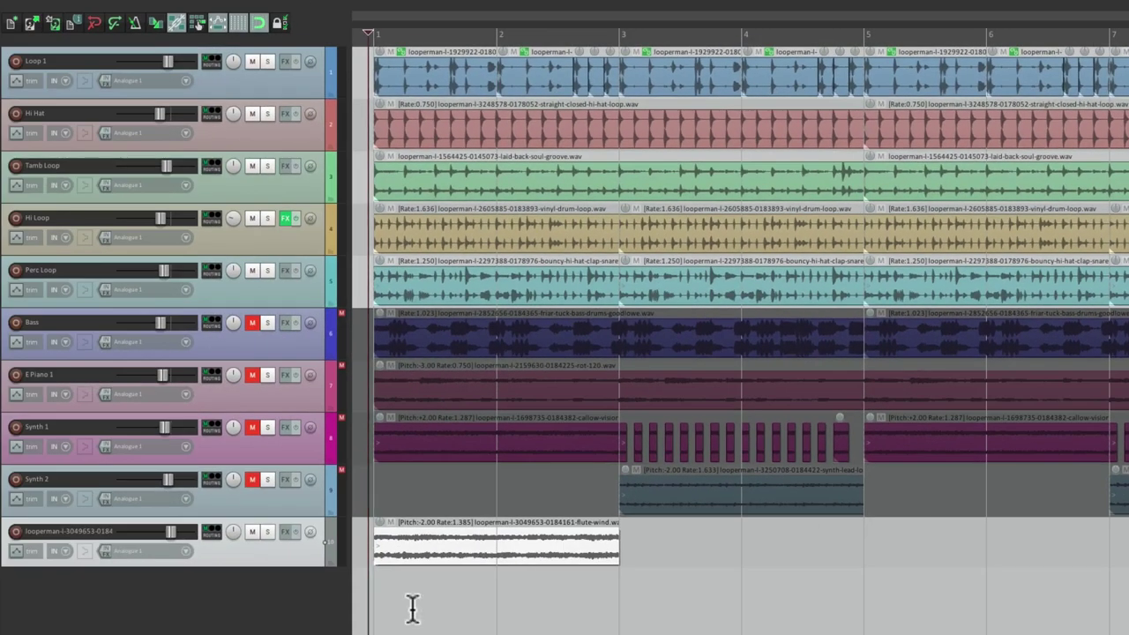
{"action": "key", "text": "space"}
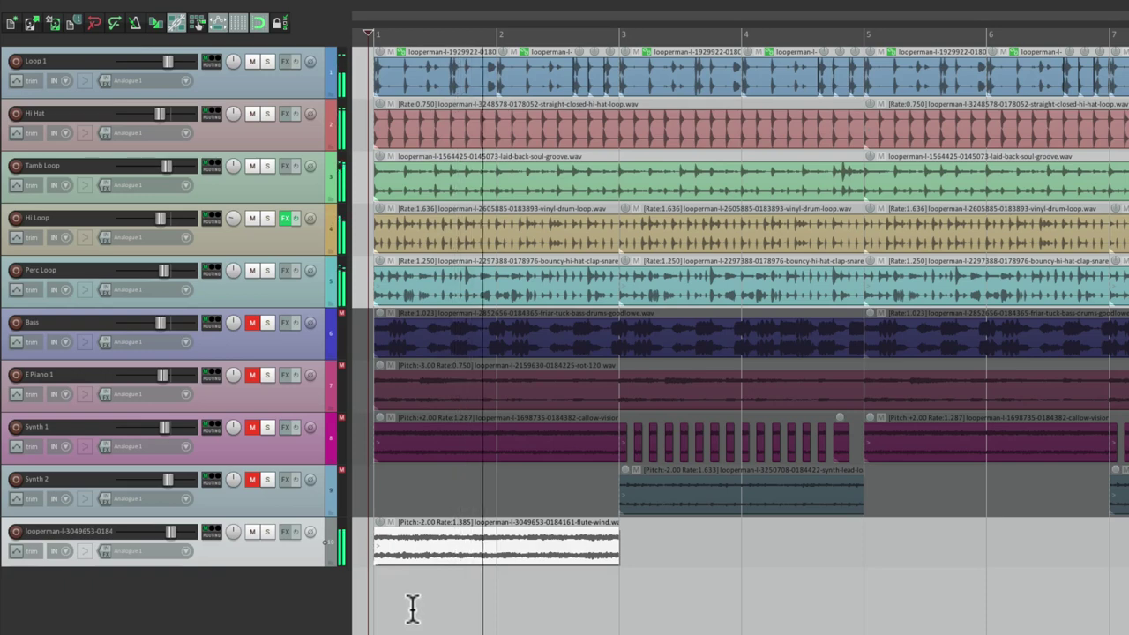
- Audition the undone and redone mute swap, ending with Bass, E Piano 1, Synth 1 and Synth 2 unmuted and the flute muted
{"action": "key", "text": "space"}
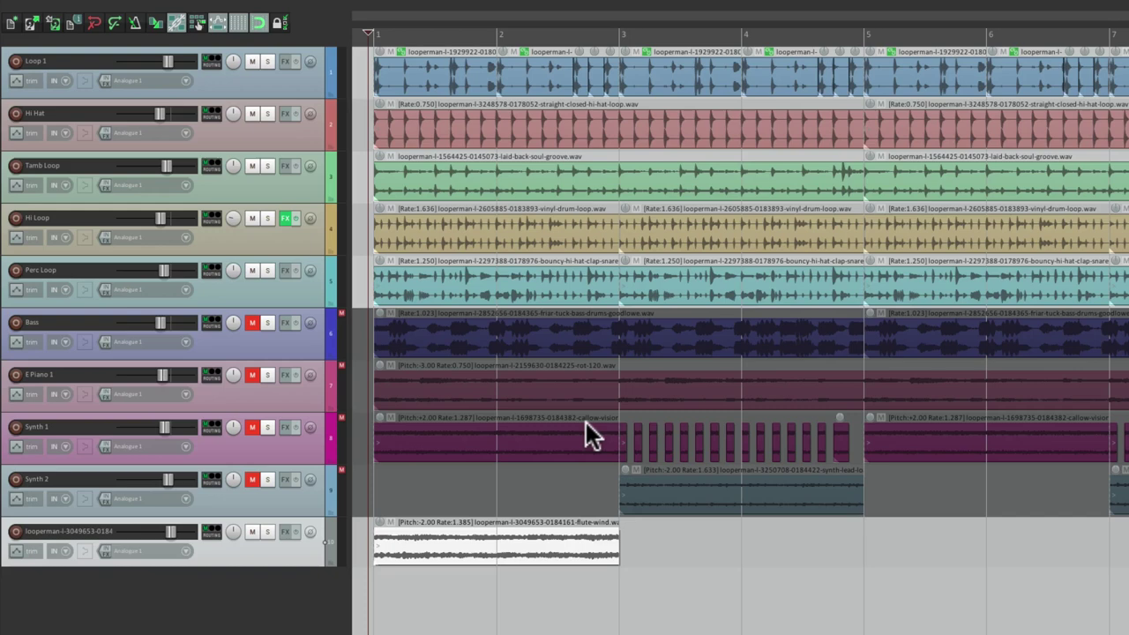
{"action": "key", "text": "space"}
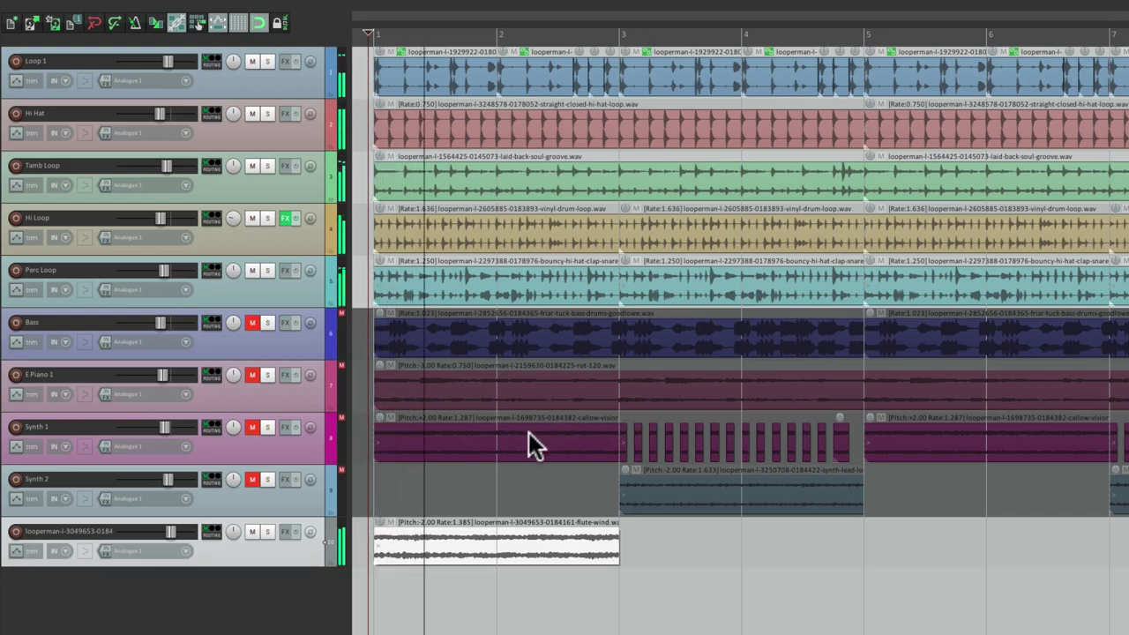
{"action": "key", "text": "space"}
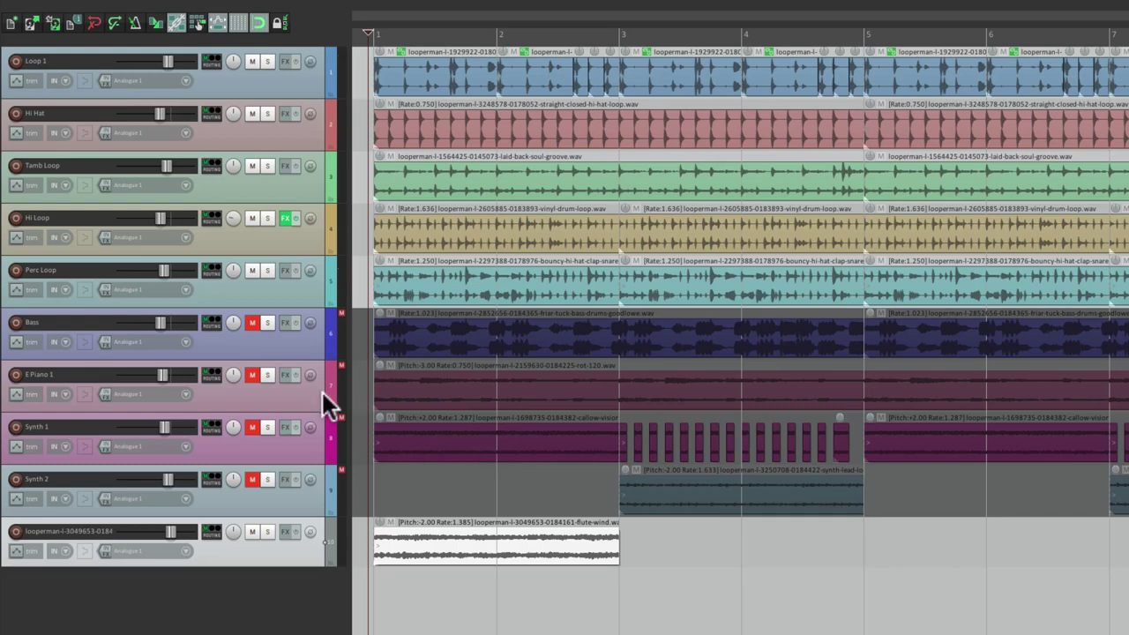
{"action": "key", "text": "ctrl+z"}
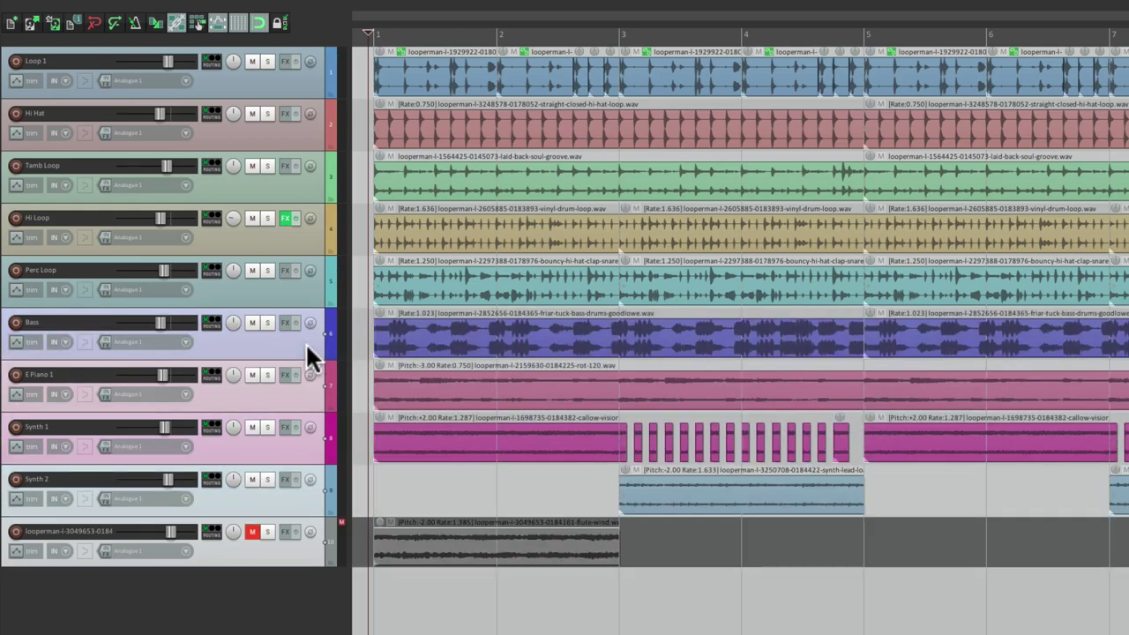
{"action": "key", "text": "space"}
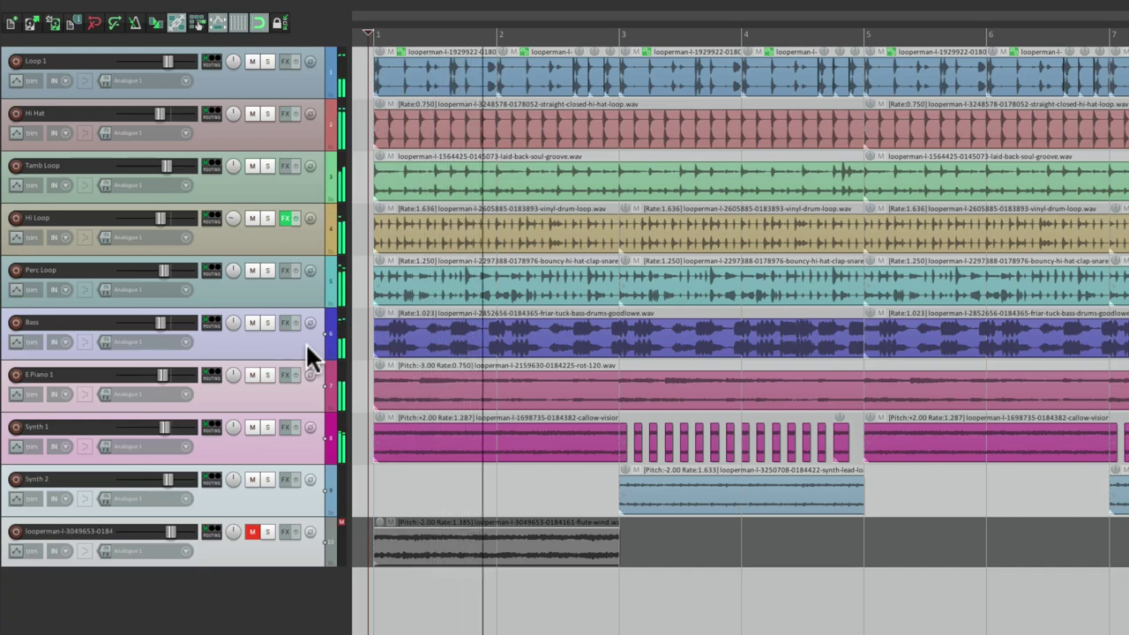
{"action": "key", "text": "space"}
{"action": "key", "text": "ctrl+shift+z"}
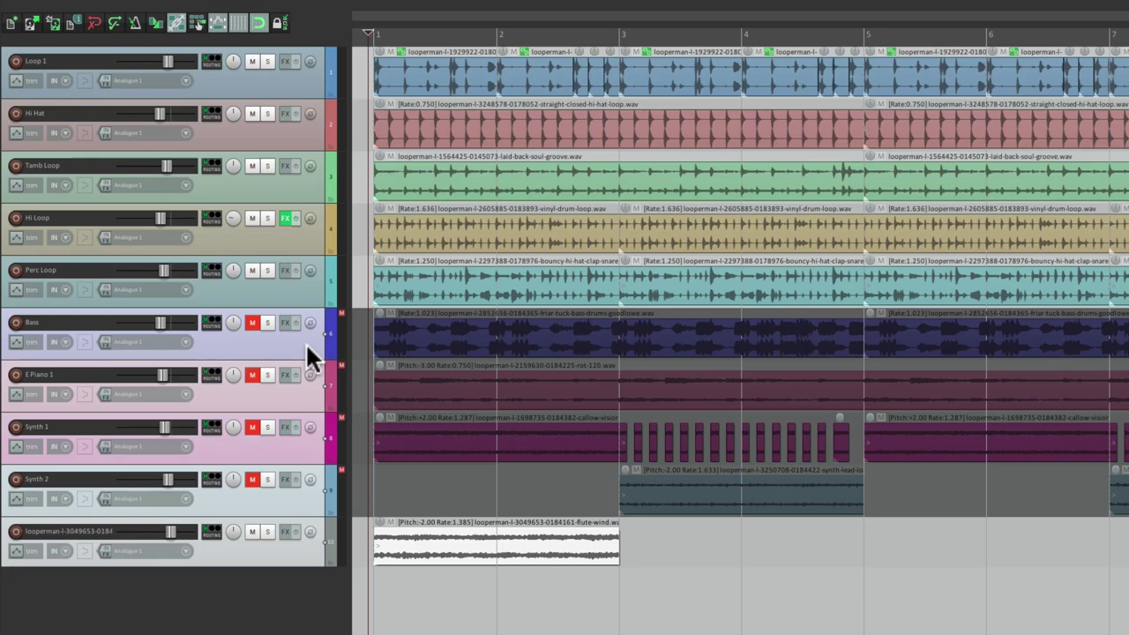
{"action": "key", "text": "space"}
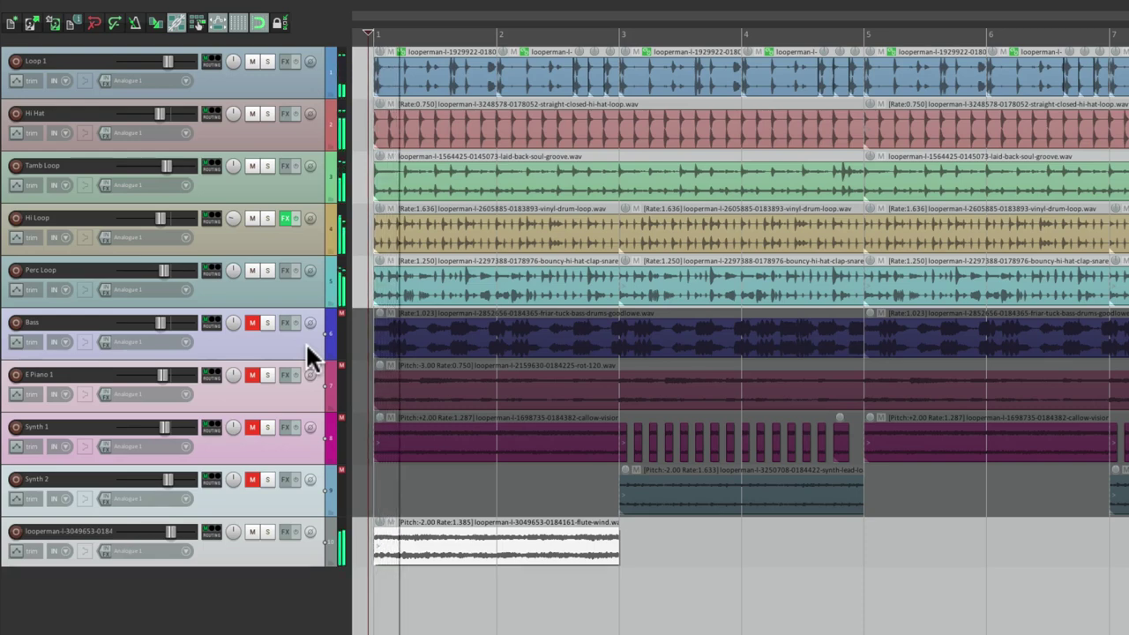
{"action": "key", "text": "space"}
{"action": "key", "text": "ctrl+z"}
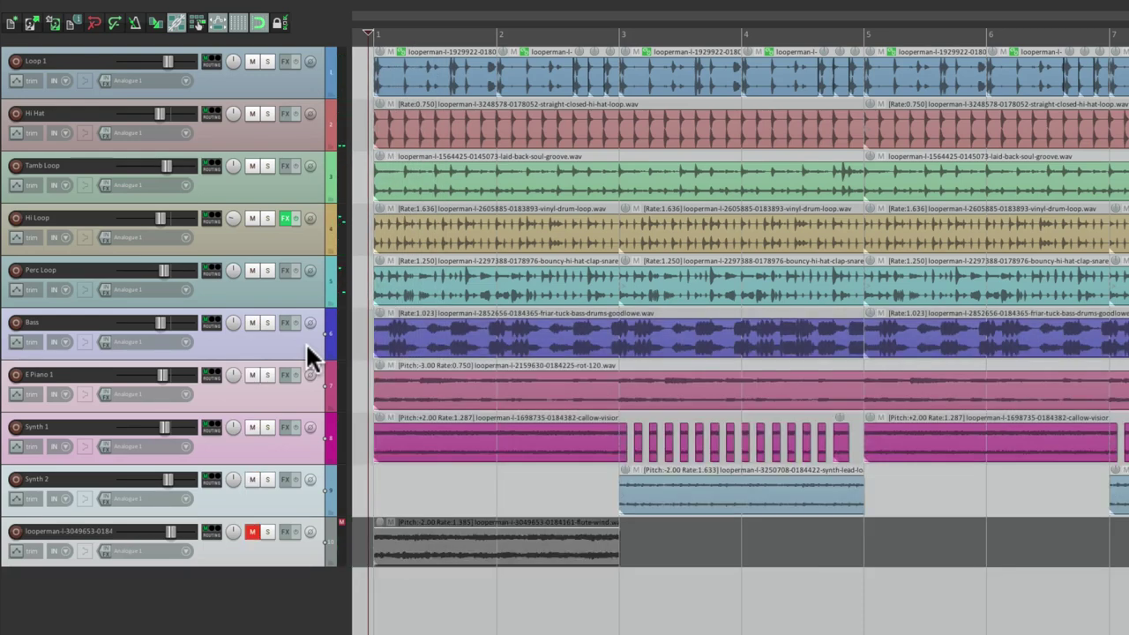
{"action": "key", "text": "space"}
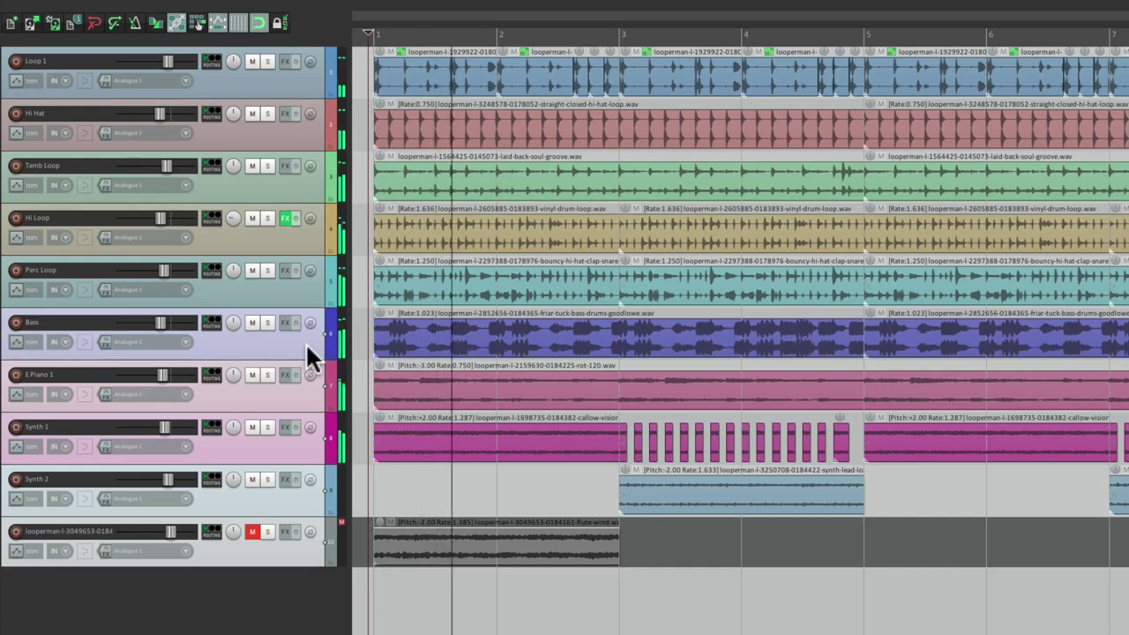
{"action": "key", "text": "space"}
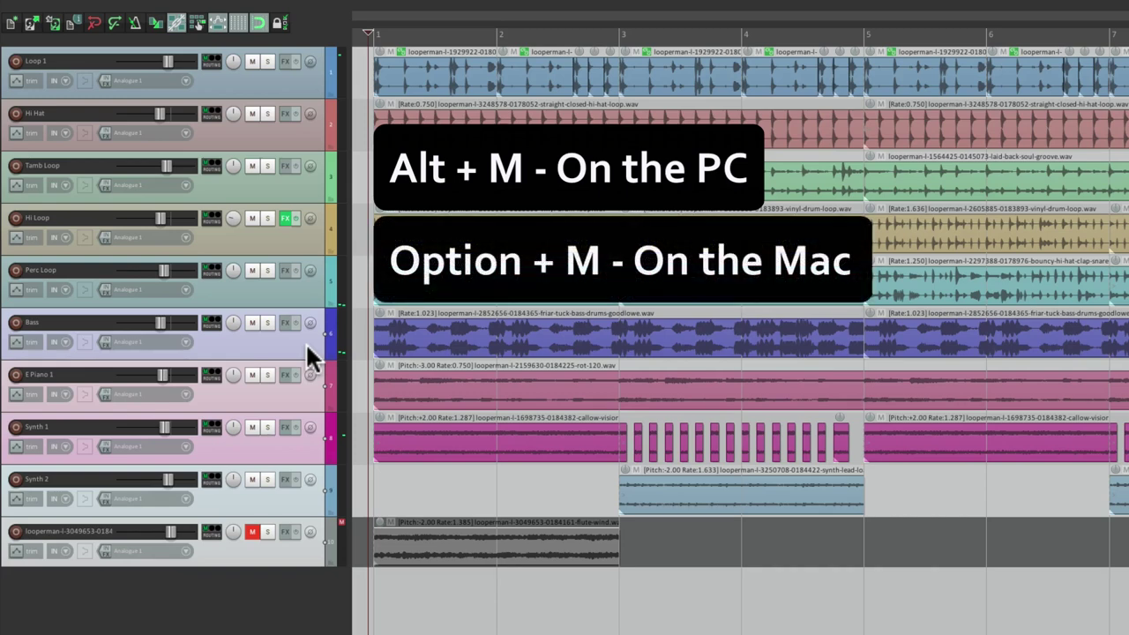
- Flip the melodic-track and flute mutes with Alt+M while auditioning, finishing with the flute unmuted
{"action": "key", "text": "alt+m"}
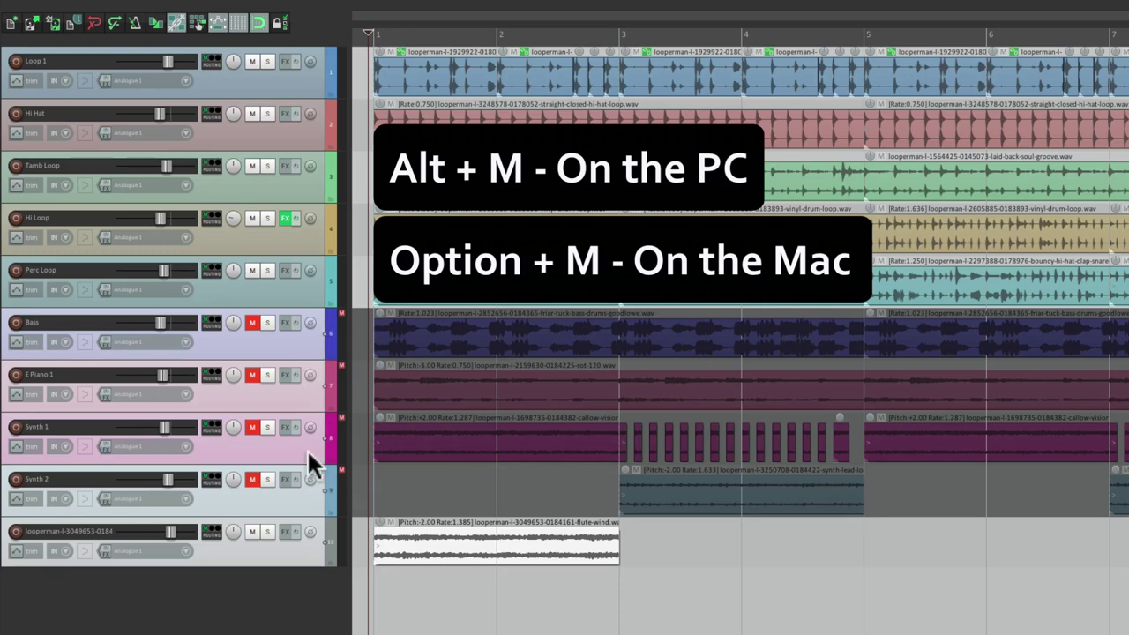
{"action": "key", "text": "alt+m"}
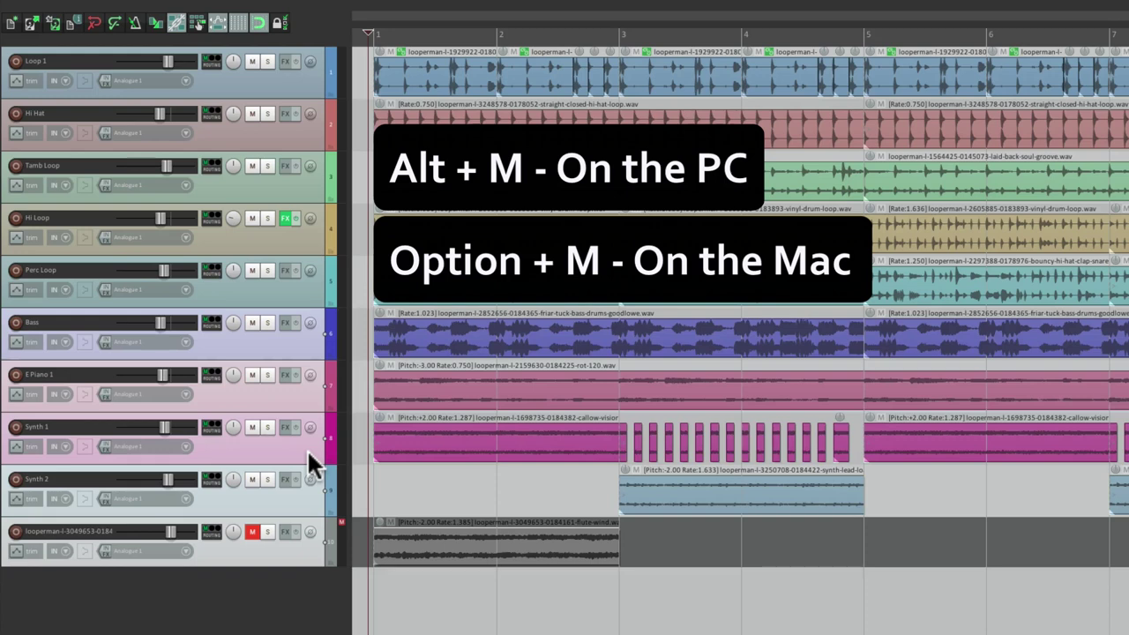
{"action": "key", "text": "alt+m"}
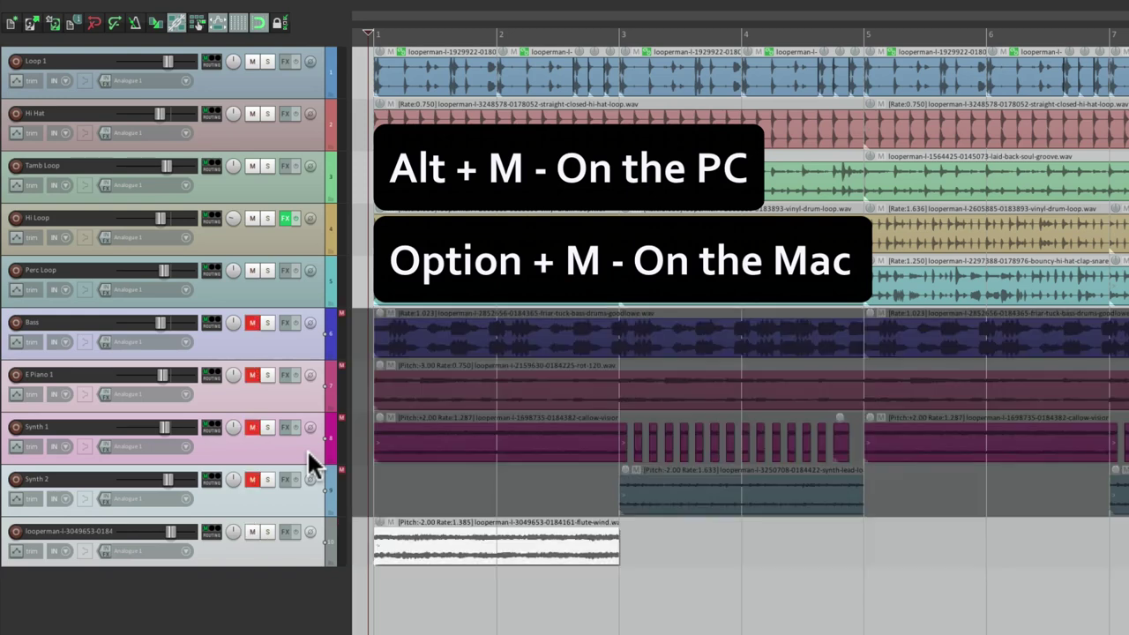
{"action": "key", "text": "space"}
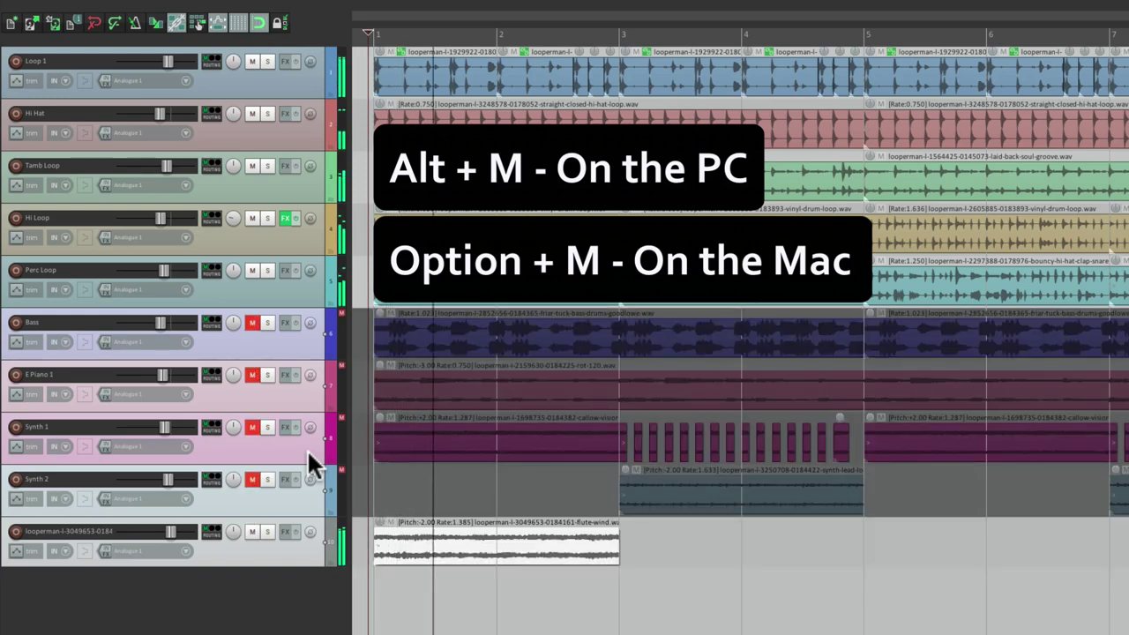
{"action": "key", "text": "space"}
{"action": "key", "text": "alt+m"}
{"action": "key", "text": "space"}
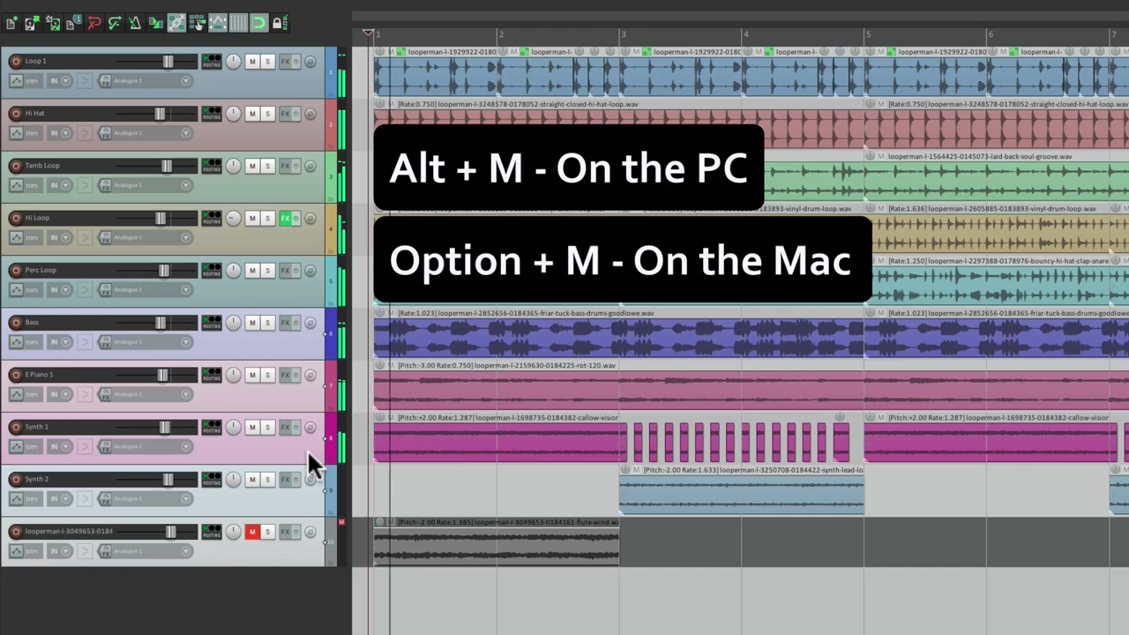
{"action": "key", "text": "space"}
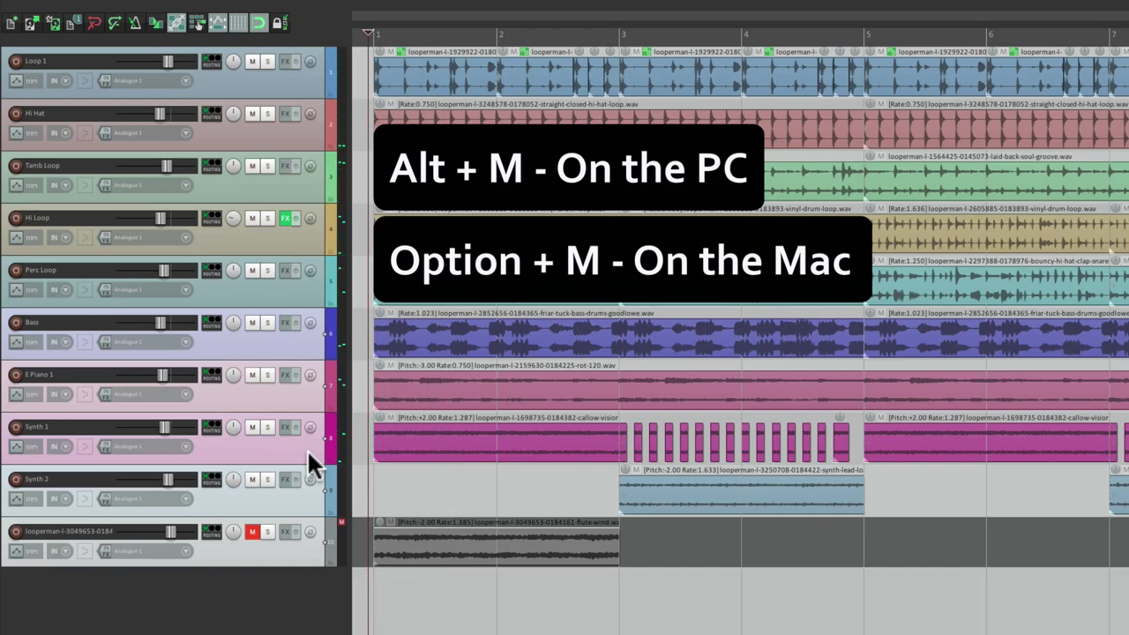
{"action": "key", "text": "alt+m"}
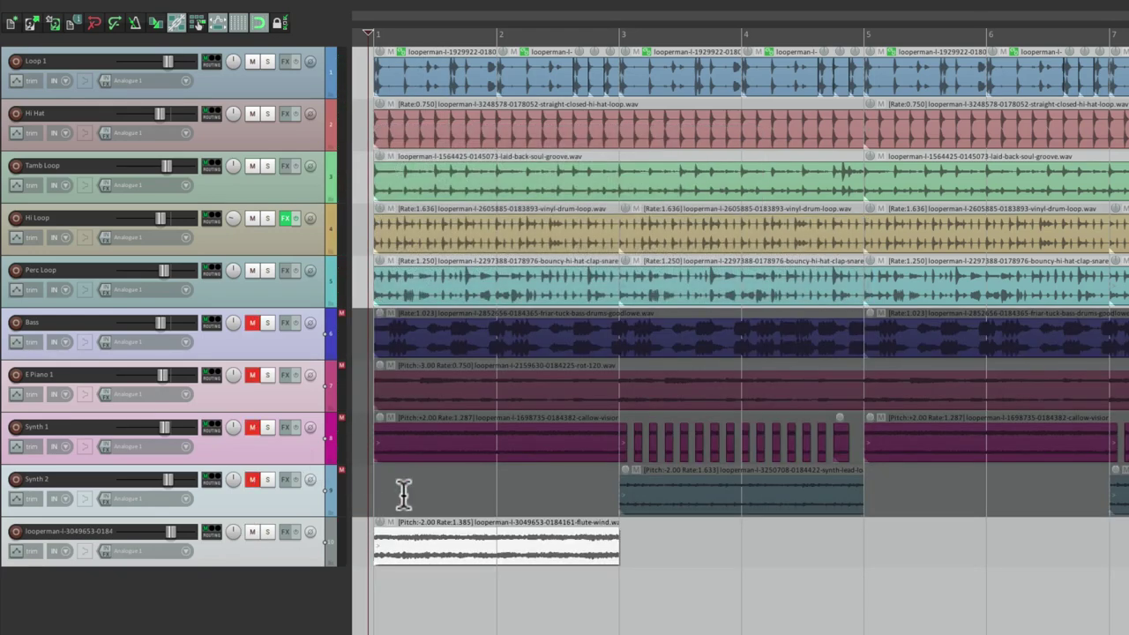
- Paste a copy of the flute-wind clip at bar 3 so it repeats through bar 5
{"action": "left_click", "coordinate": [434, 548]}
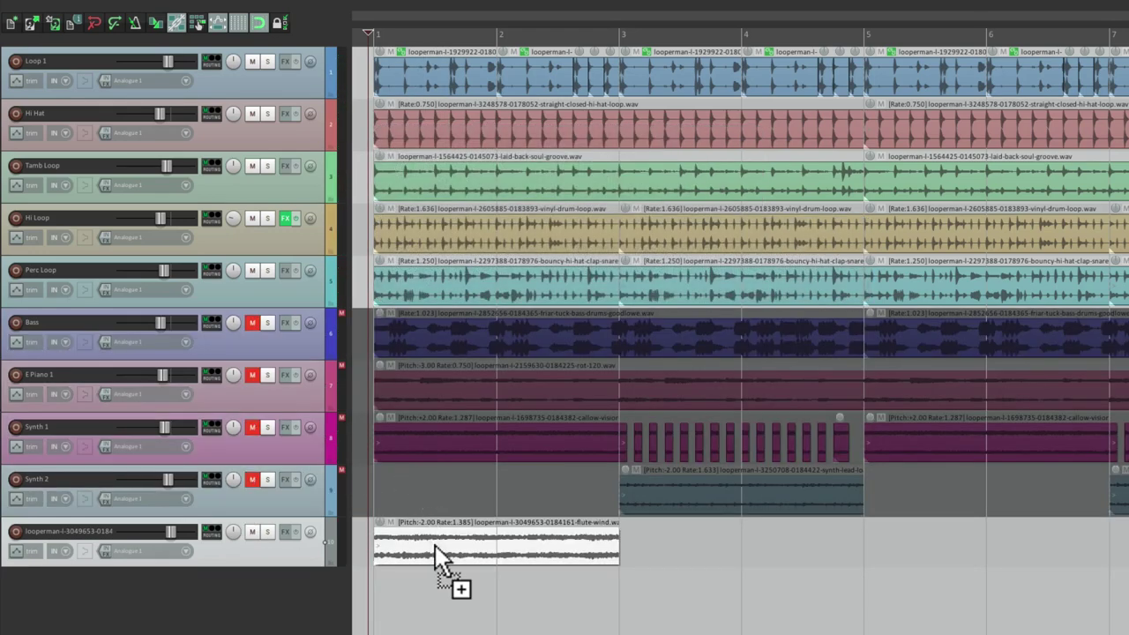
{"action": "left_click", "coordinate": [625, 537]}
{"action": "key", "text": "ctrl+v"}
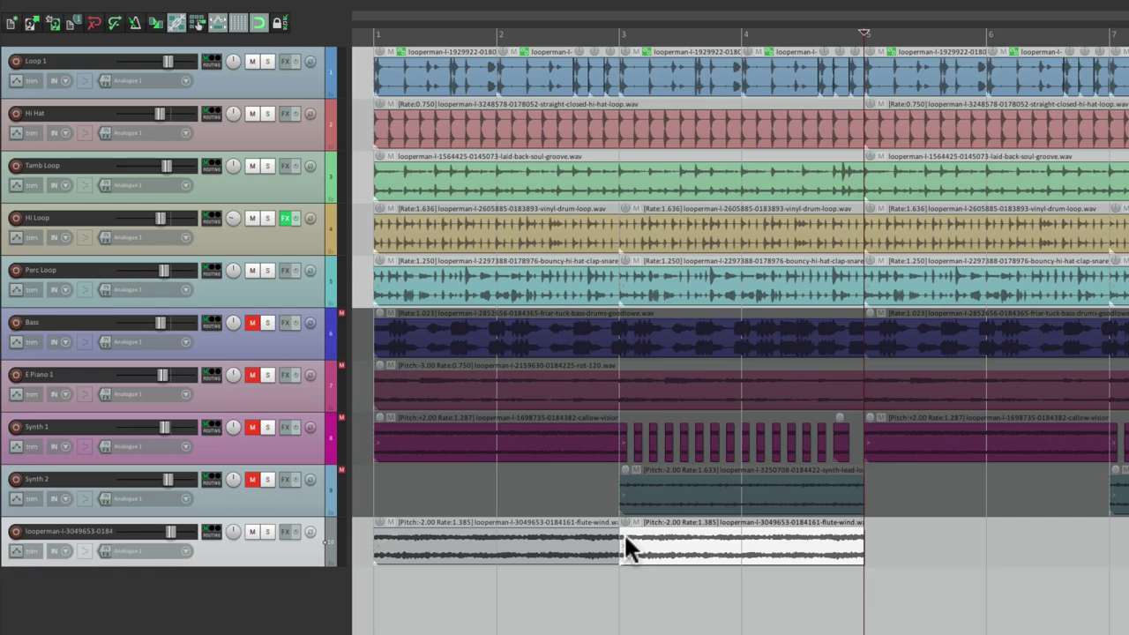
- Zoom in on the flute track around bars 2–3 and make the timeline grid finer
{"action": "scroll", "coordinate": [586, 540], "scroll_direction": "up", "scroll_amount": 8}
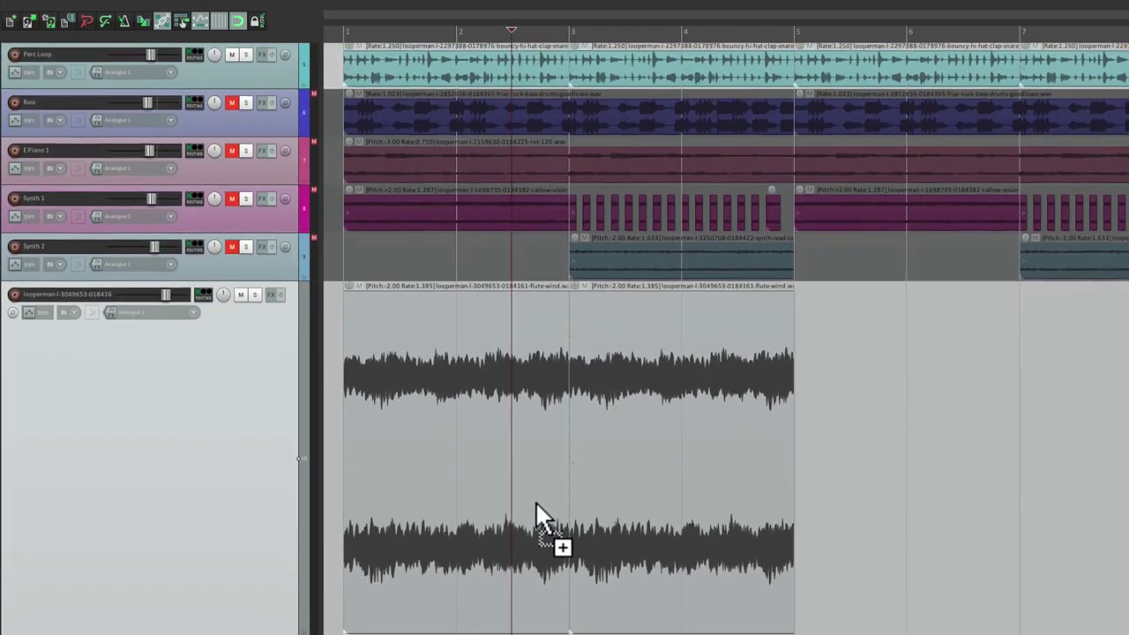
{"action": "scroll", "coordinate": [479, 433], "scroll_direction": "up", "scroll_amount": 5}
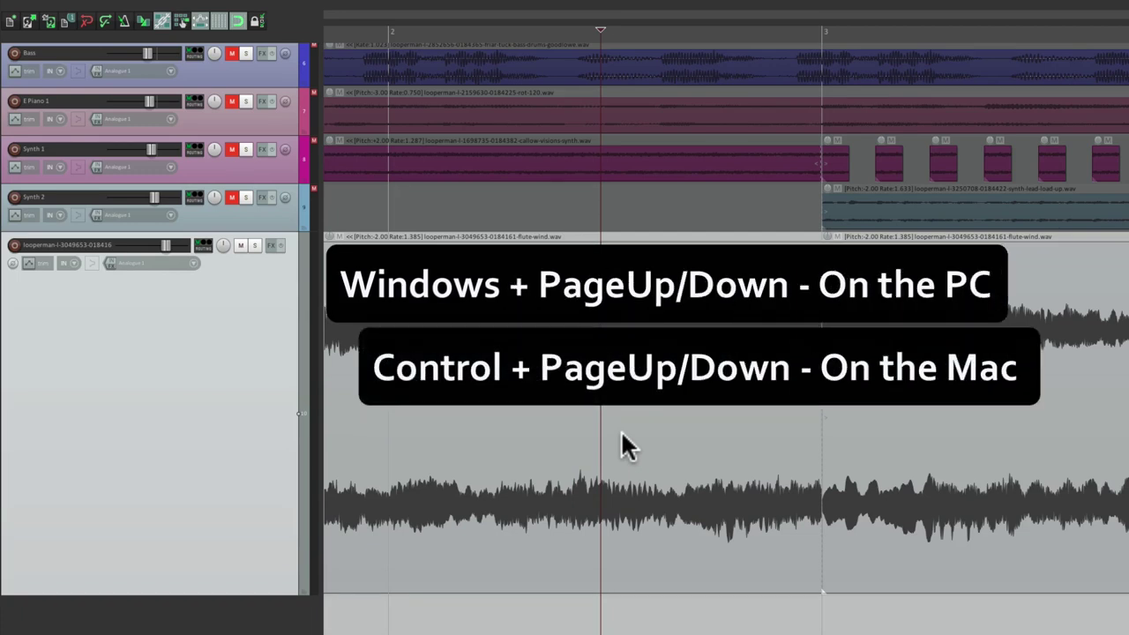
{"action": "key", "text": "super+Page_Down"}
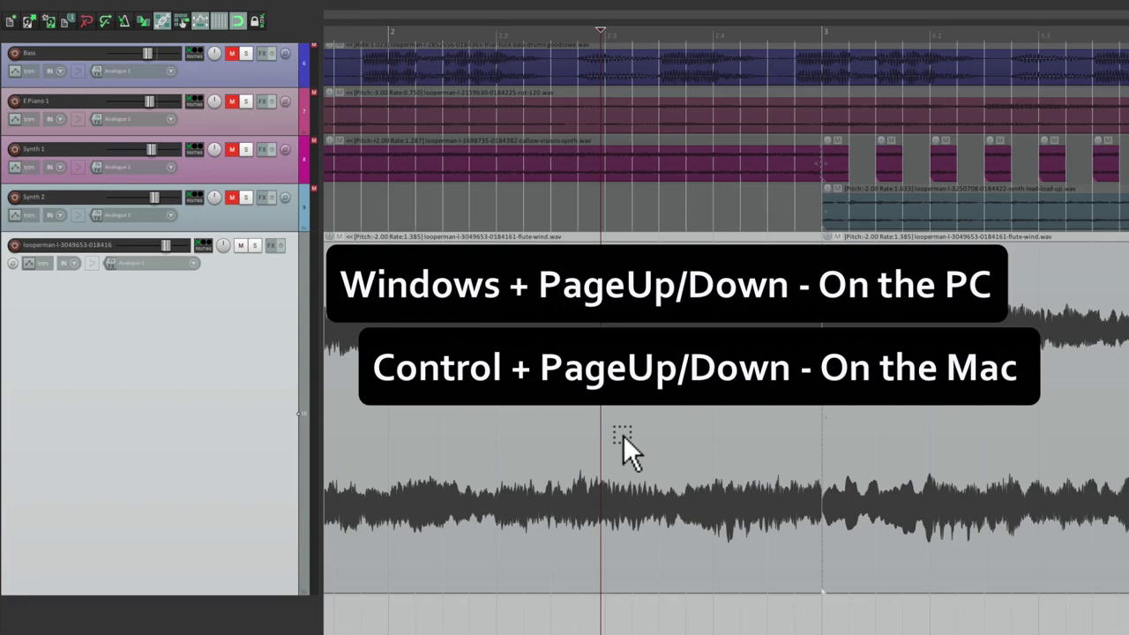
- Zoom in and play the flute clip from a point inside it
{"action": "scroll", "coordinate": [785, 461], "scroll_direction": "up", "scroll_amount": 2}
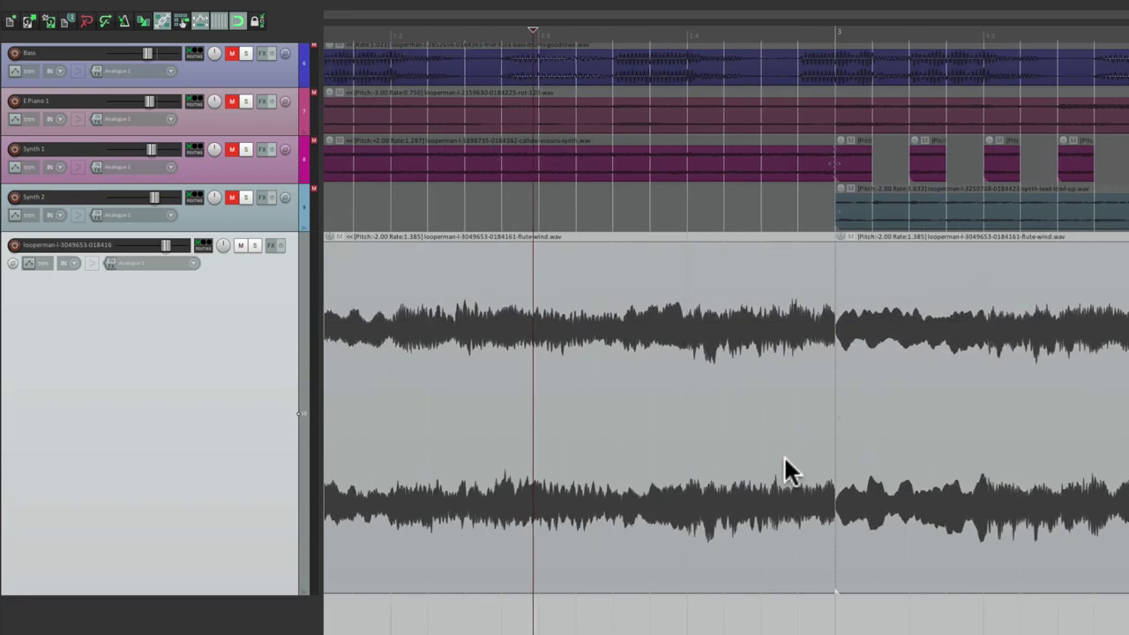
{"action": "scroll", "coordinate": [784, 458], "scroll_direction": "up", "scroll_amount": 2}
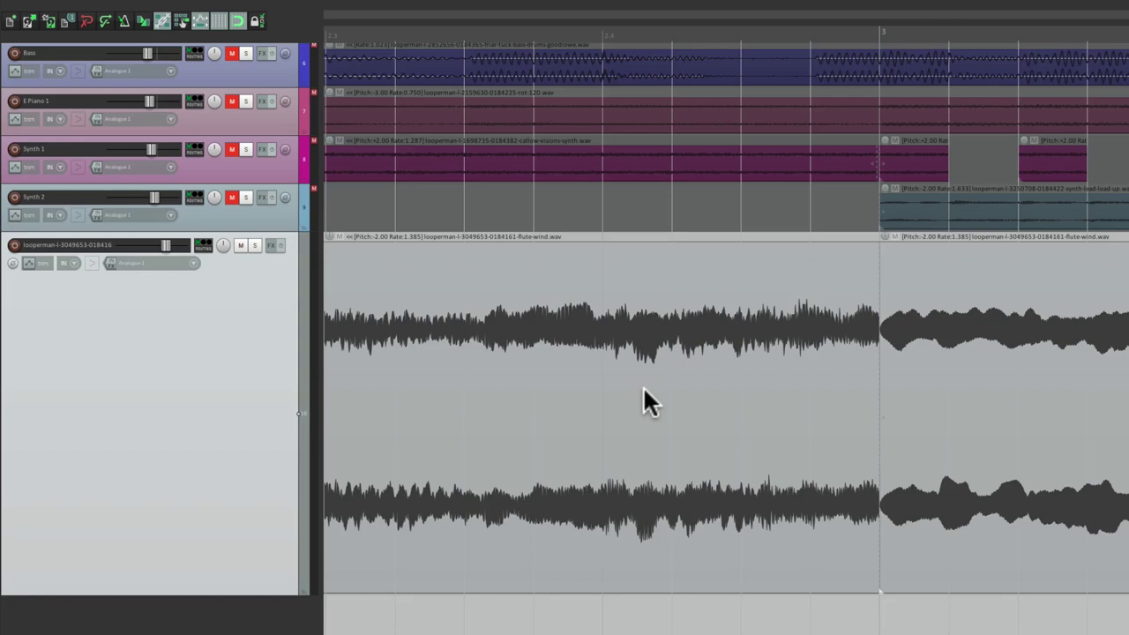
{"action": "scroll", "coordinate": [643, 388], "scroll_direction": "left", "scroll_amount": 1}
{"action": "left_click", "coordinate": [451, 605]}
{"action": "key", "text": "space"}
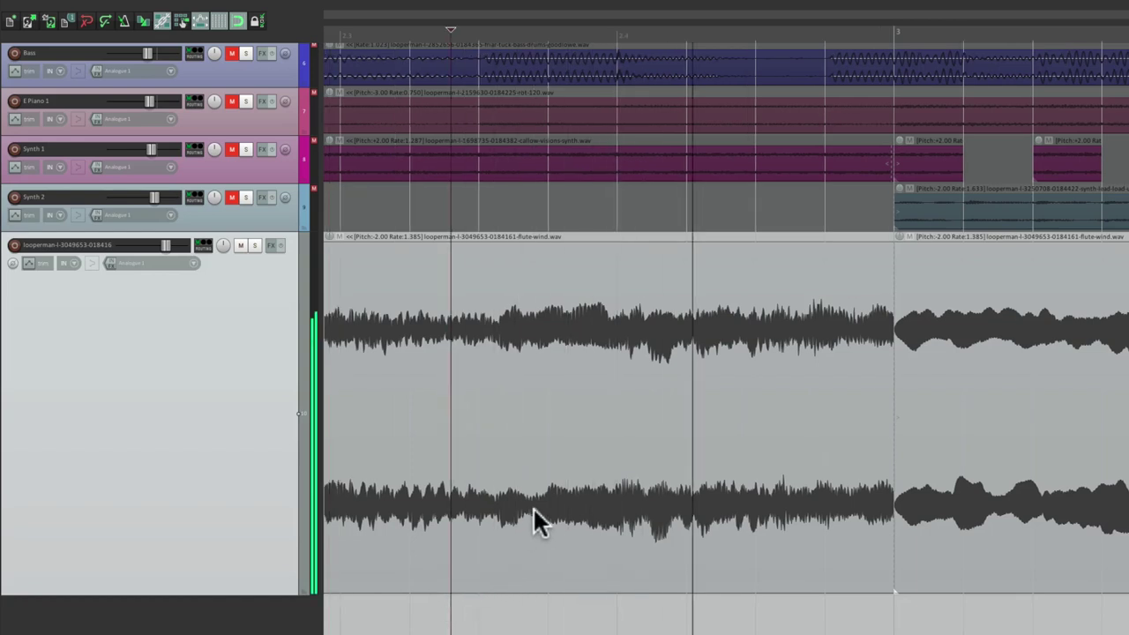
{"action": "key", "text": "space"}
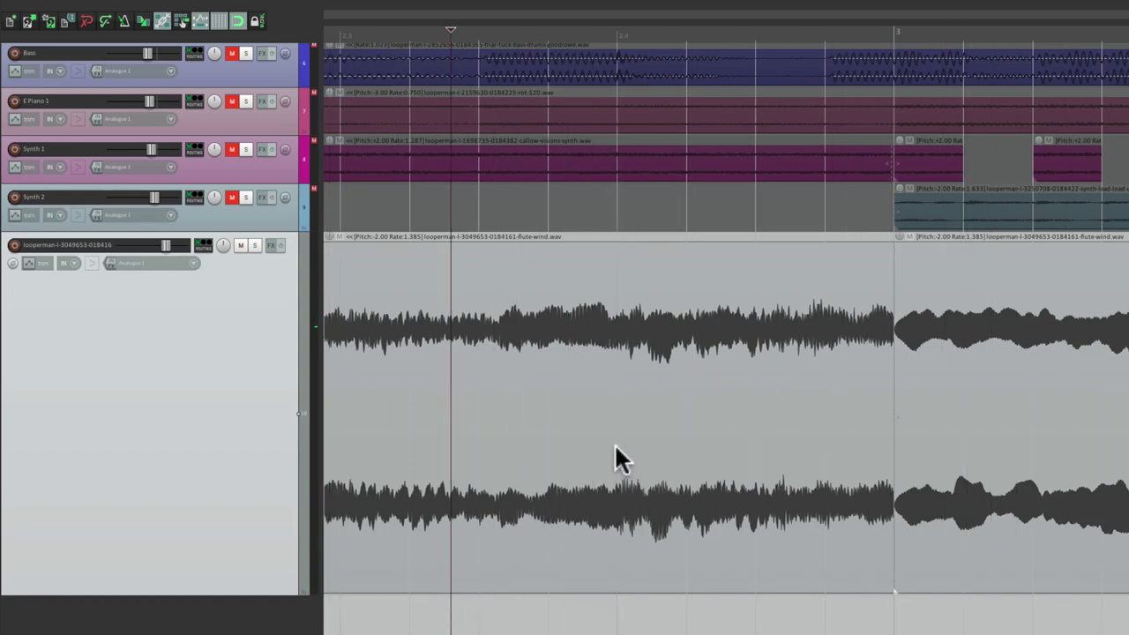
- Split the first flute clip just before bar 3 and delete the piece after the cut, leaving a gap
{"action": "left_click", "coordinate": [616, 457]}
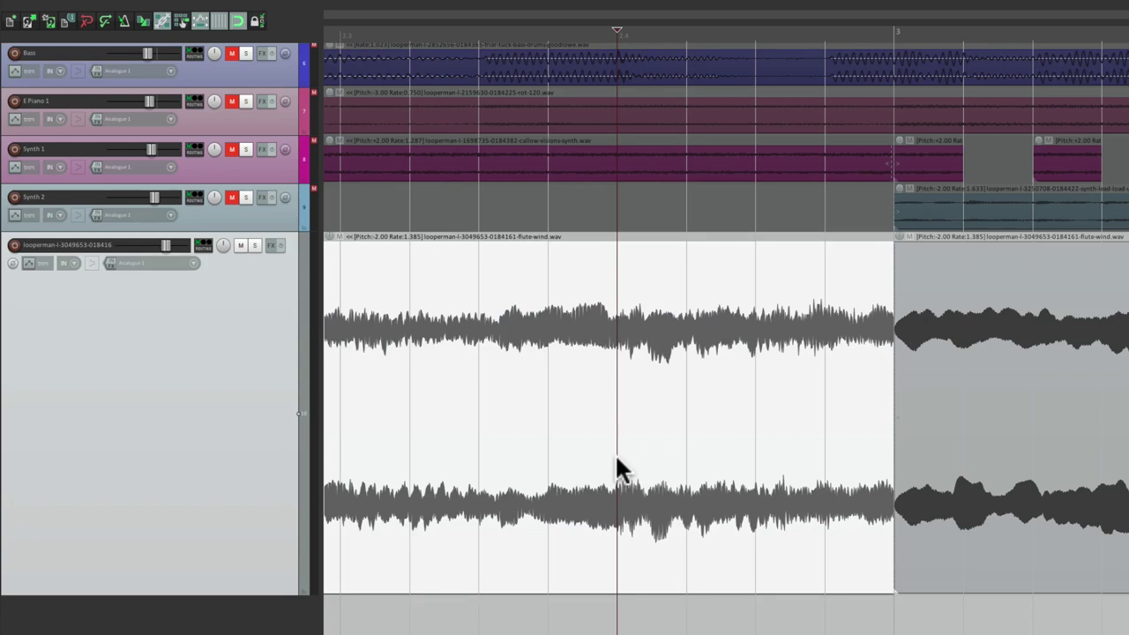
{"action": "key", "text": "s"}
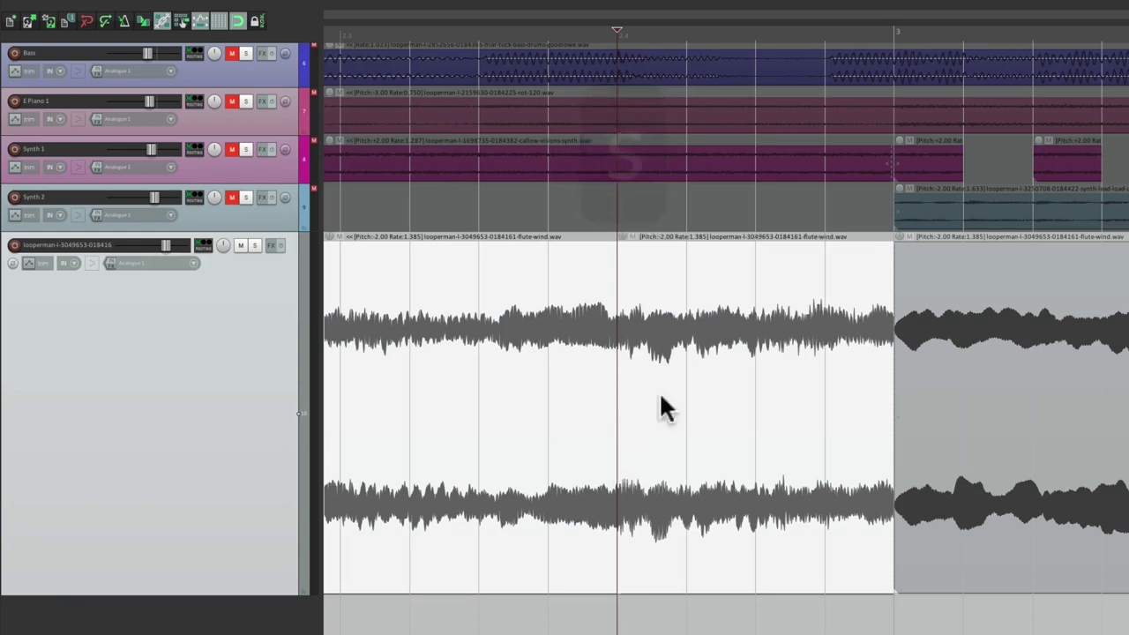
{"action": "left_click", "coordinate": [683, 353]}
{"action": "key", "text": "Delete"}
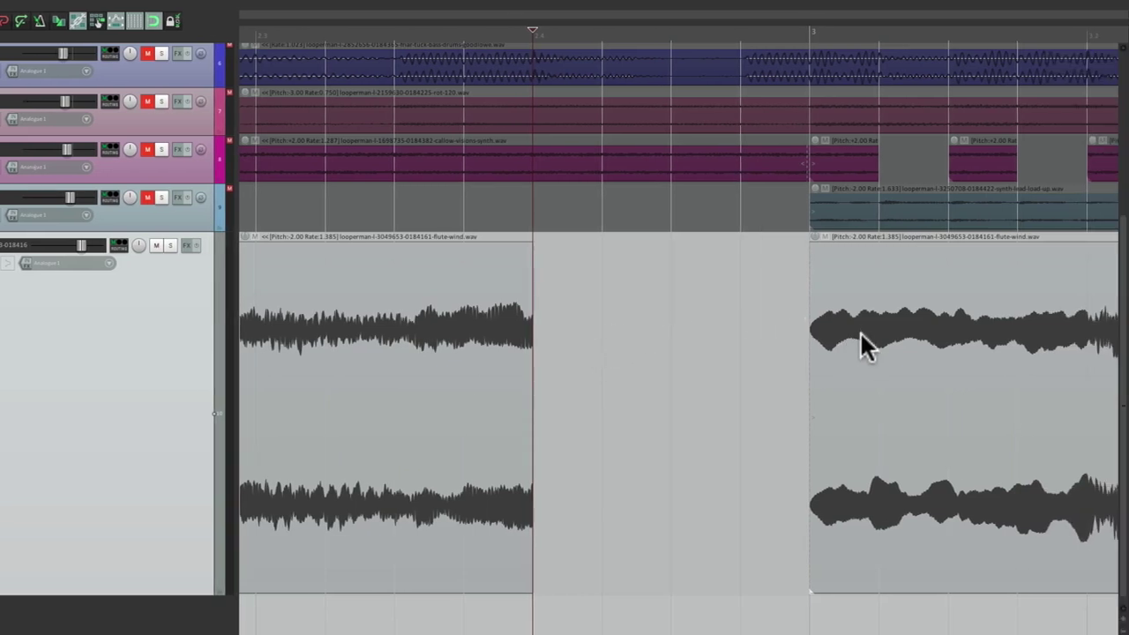
- Split off a short flute slice, paste two copies of it into the gaps, and audition the stutter
{"action": "left_click", "coordinate": [877, 388]}
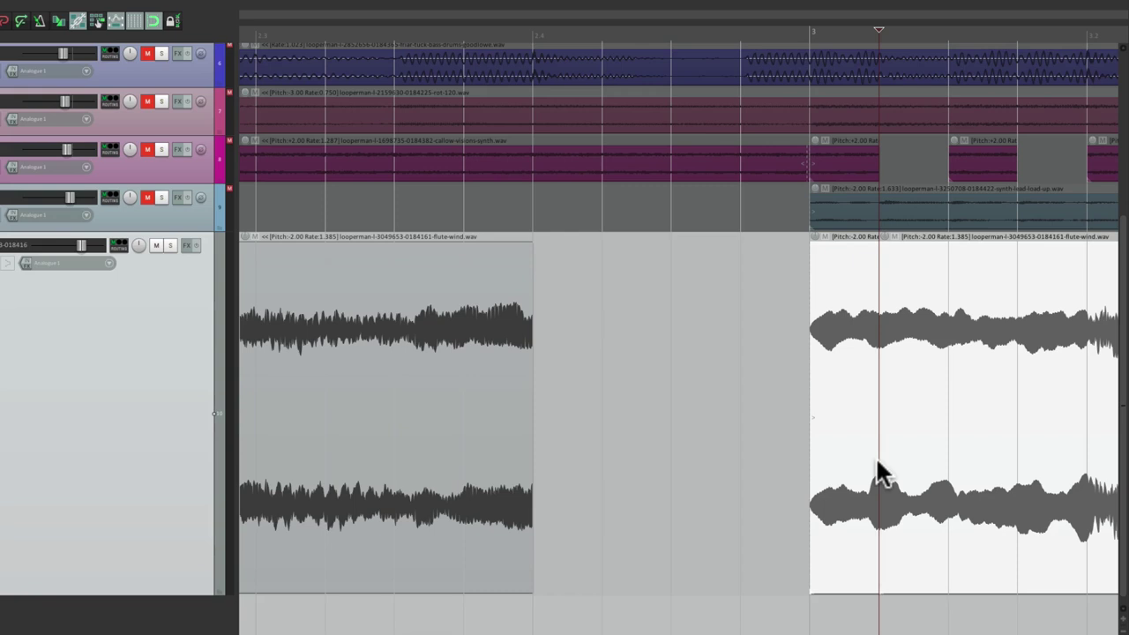
{"action": "key", "text": "s"}
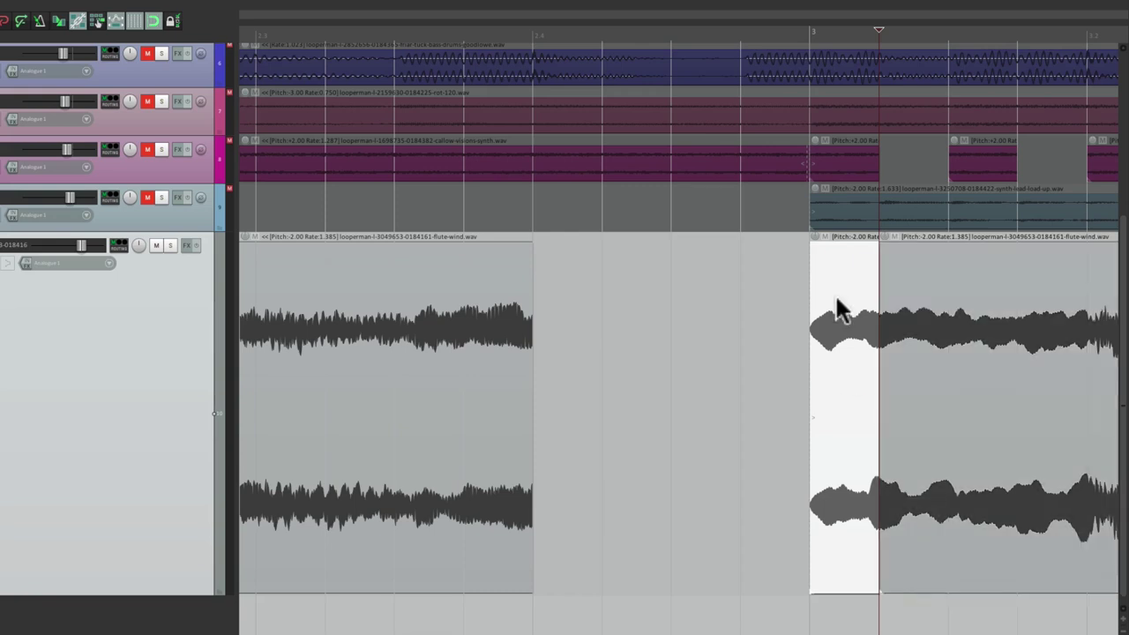
{"action": "left_click", "coordinate": [535, 284]}
{"action": "key", "text": "ctrl+v"}
{"action": "left_click", "coordinate": [676, 288]}
{"action": "key", "text": "ctrl+v"}
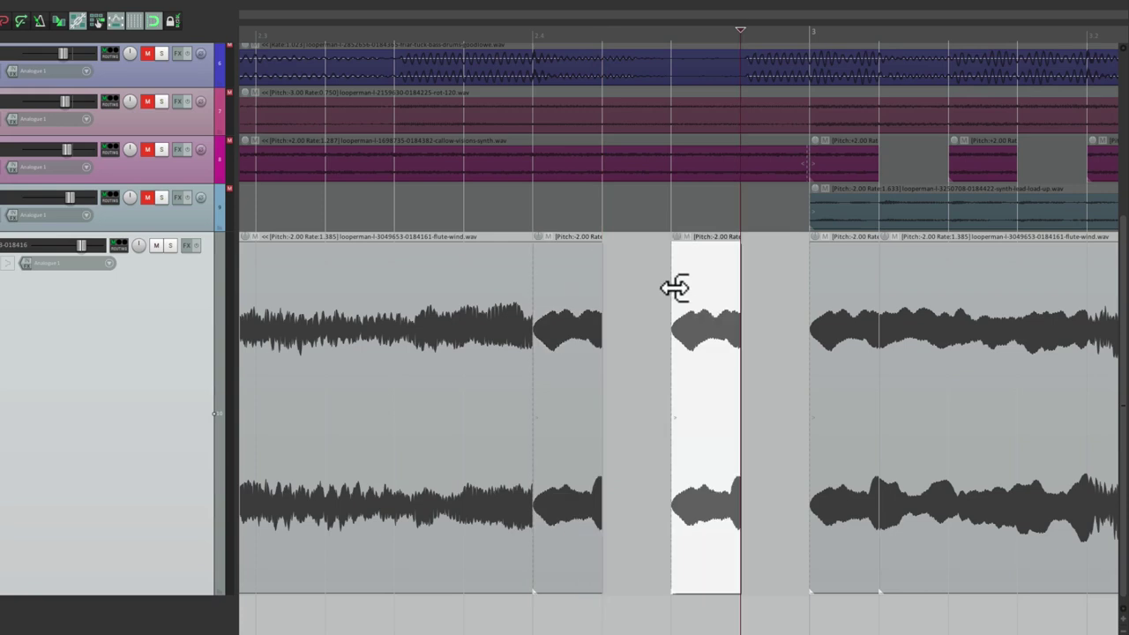
{"action": "key", "text": "space"}
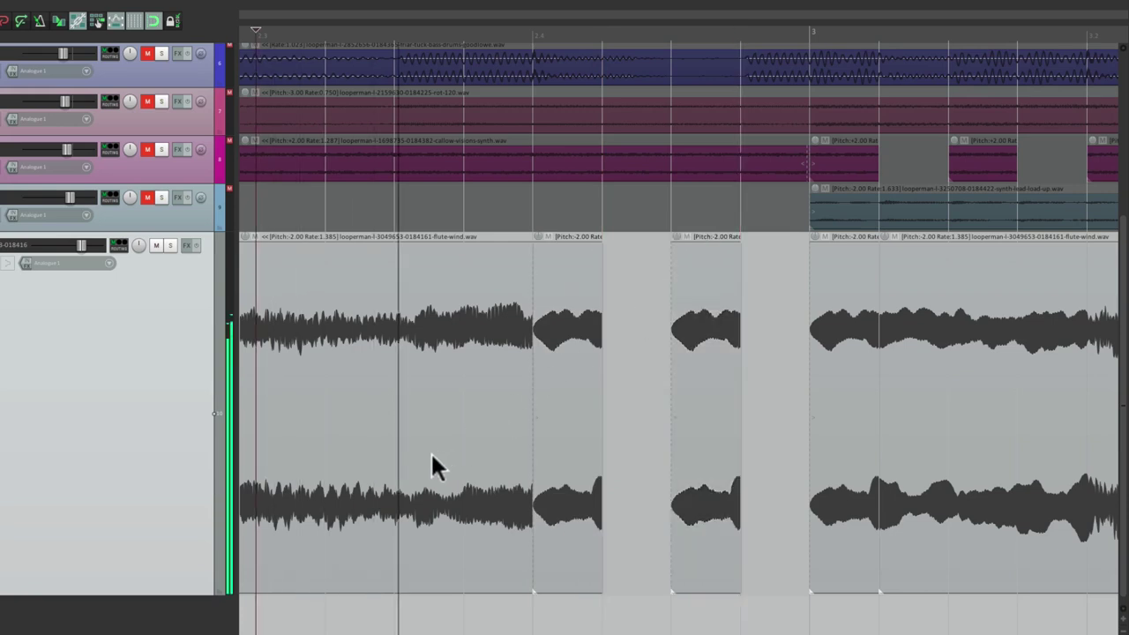
{"action": "key", "text": "space"}
{"action": "key", "text": "space"}
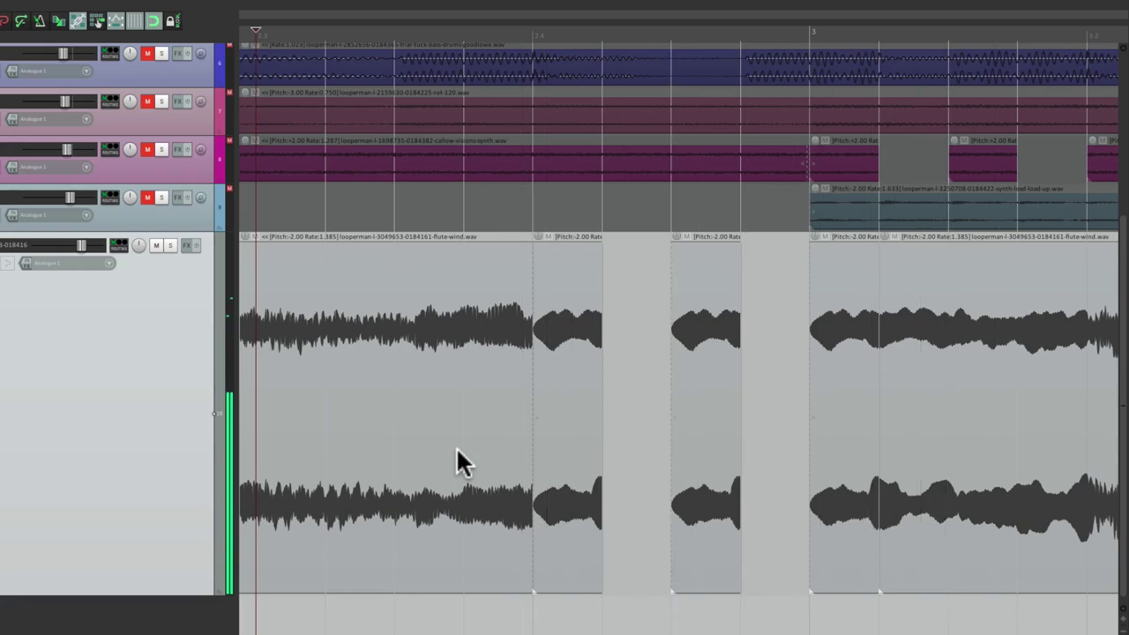
{"action": "key", "text": "space"}
{"action": "scroll", "coordinate": [623, 437], "scroll_direction": "up", "scroll_amount": 3}
{"action": "scroll", "coordinate": [617, 436], "scroll_direction": "up", "scroll_amount": 2}
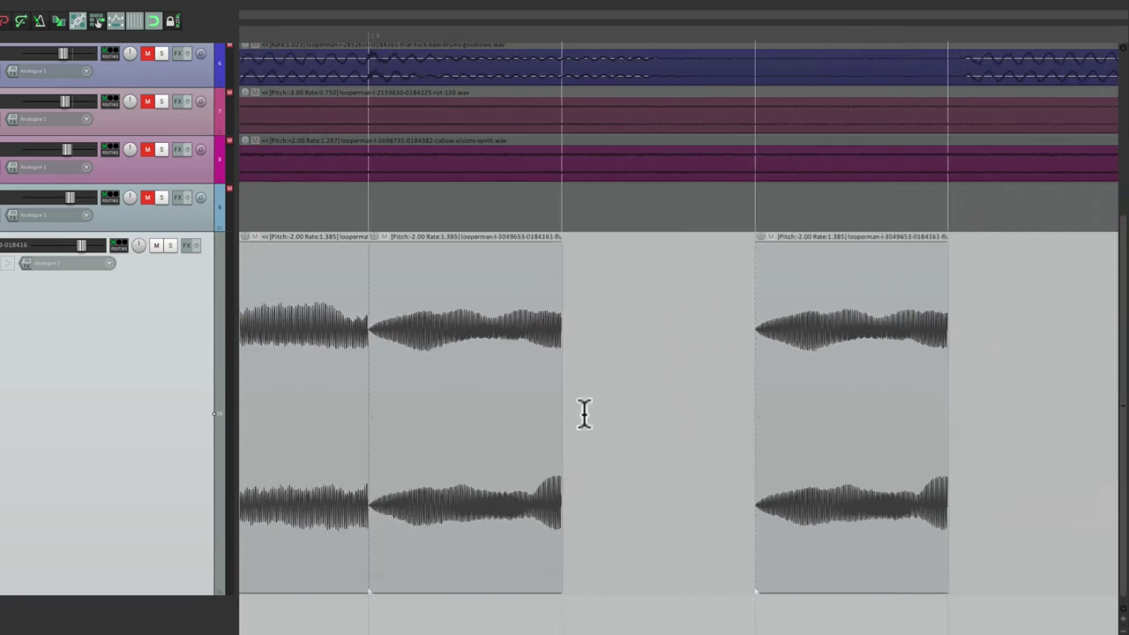
- Slip the audio inside both short flute pieces to a slightly later point, then play the arrangement
{"action": "left_click", "coordinate": [438, 283]}
{"action": "left_click", "coordinate": [796, 300], "text": "ctrl"}
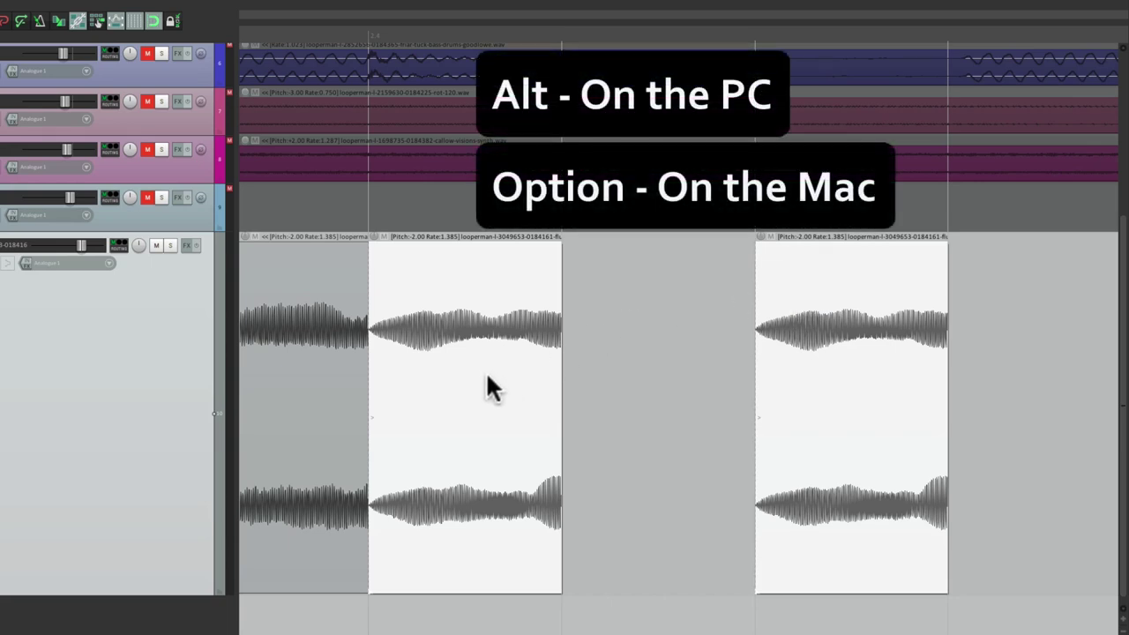
{"action": "left_click_drag", "start_coordinate": [491, 381], "coordinate": [438, 371], "text": "alt"}
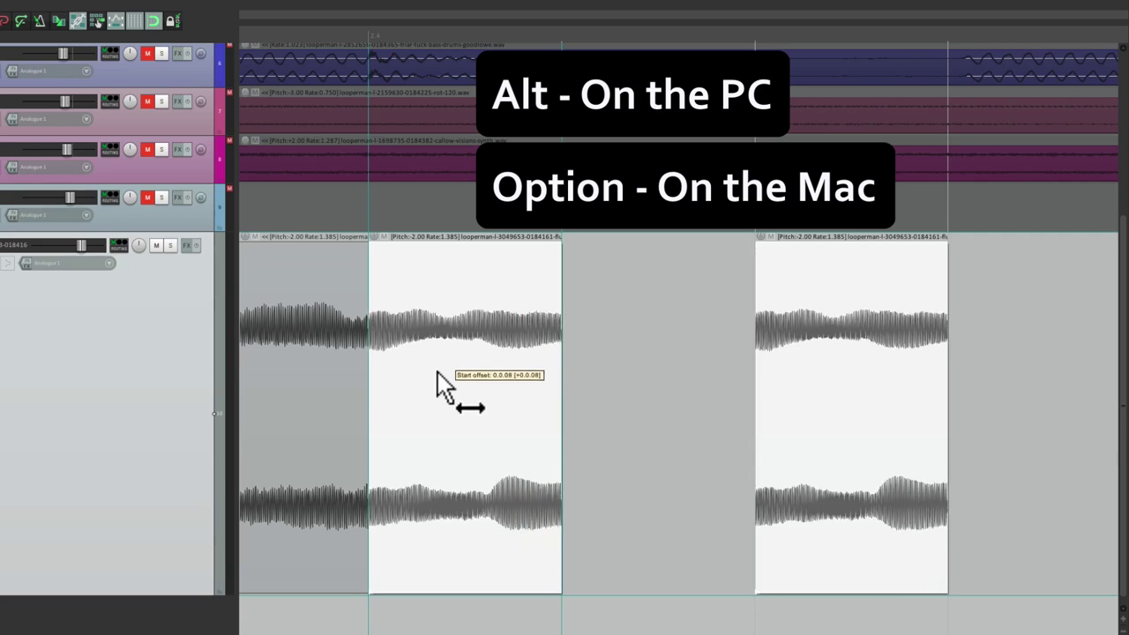
{"action": "scroll", "coordinate": [581, 394], "scroll_direction": "down", "scroll_amount": 5}
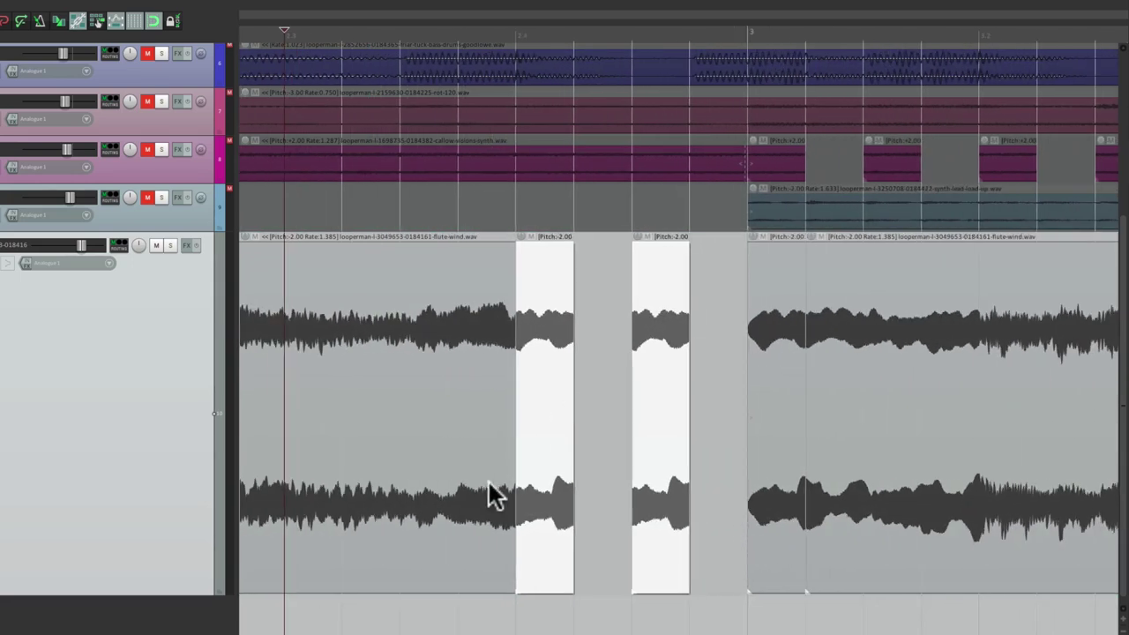
{"action": "key", "text": "space"}
- Delete the right-hand flute-wind item
{"action": "scroll", "coordinate": [501, 445], "scroll_direction": "down", "scroll_amount": 8}
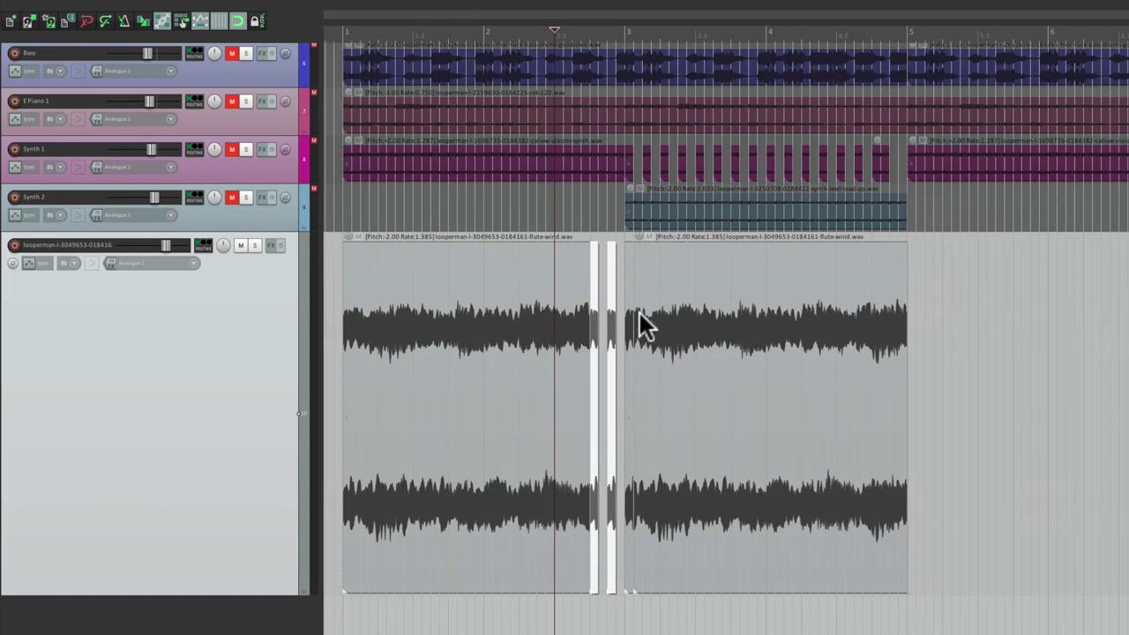
{"action": "left_click", "coordinate": [633, 291]}
{"action": "key", "text": "Delete"}
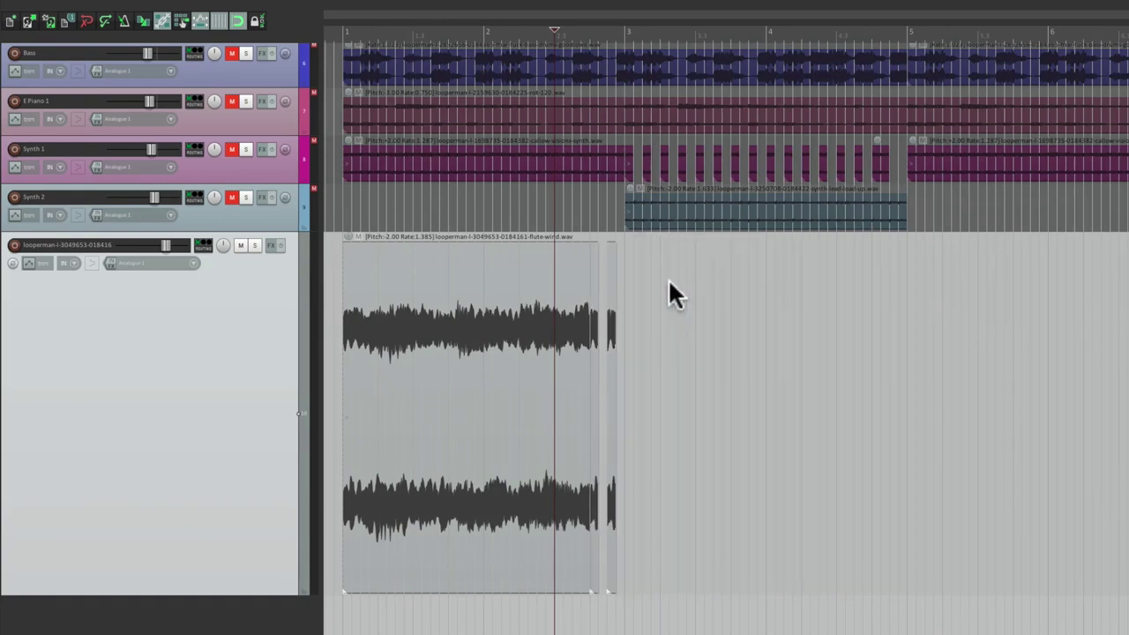
- Paste a copy of the flute-wind audio starting at bar 5
{"action": "double_click", "coordinate": [287, 326]}
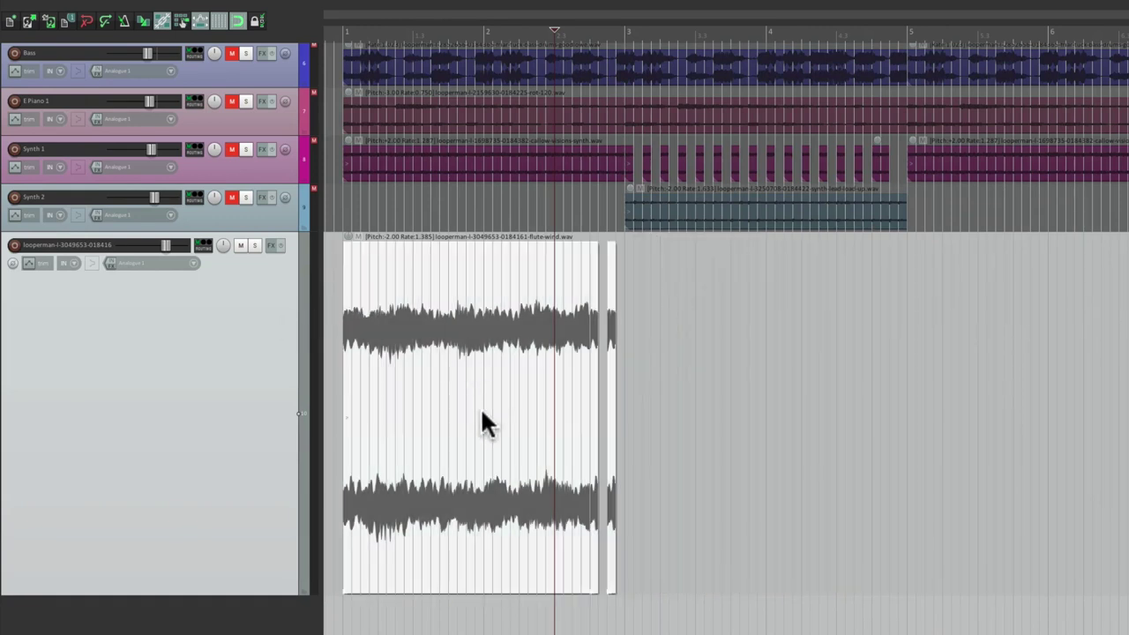
{"action": "scroll", "coordinate": [582, 379], "scroll_direction": "up", "scroll_amount": 4}
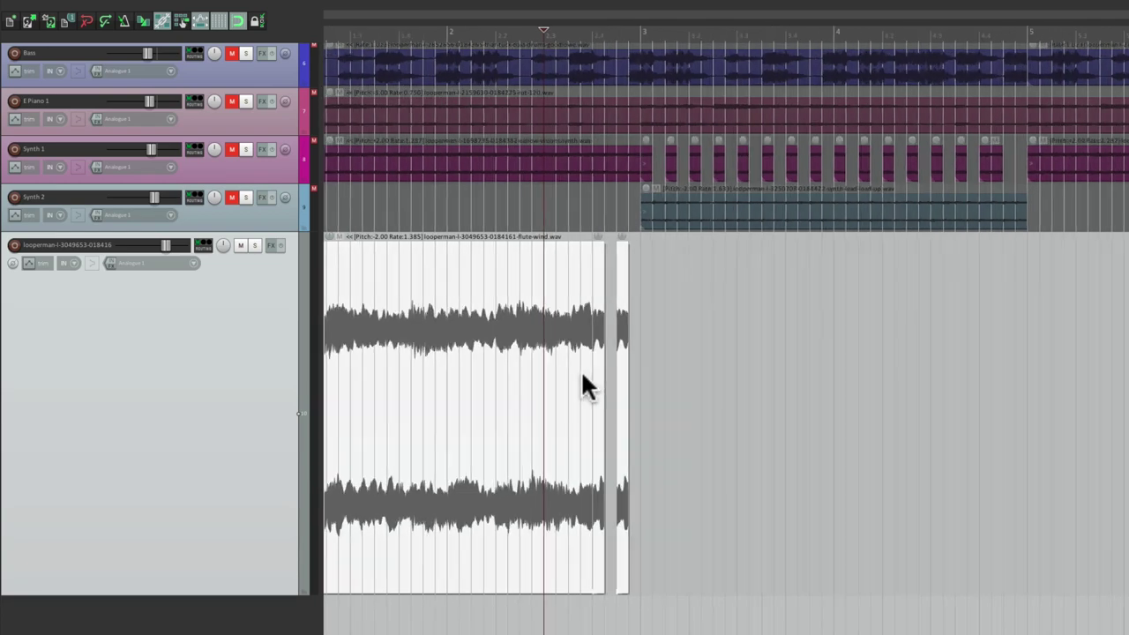
{"action": "left_click", "coordinate": [692, 337]}
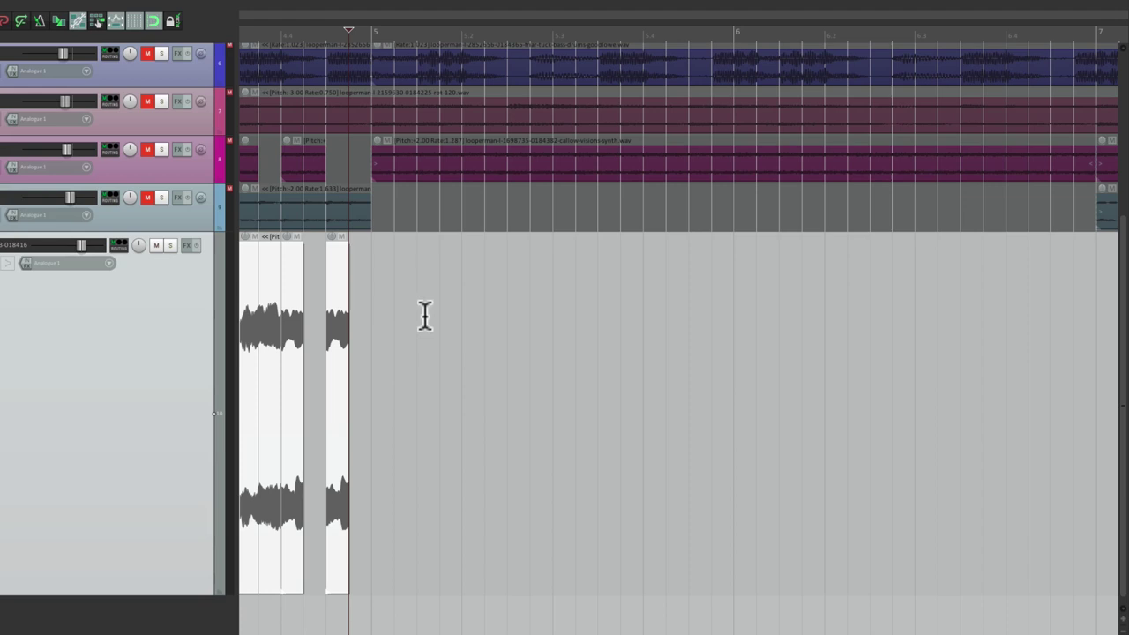
{"action": "left_click", "coordinate": [372, 342]}
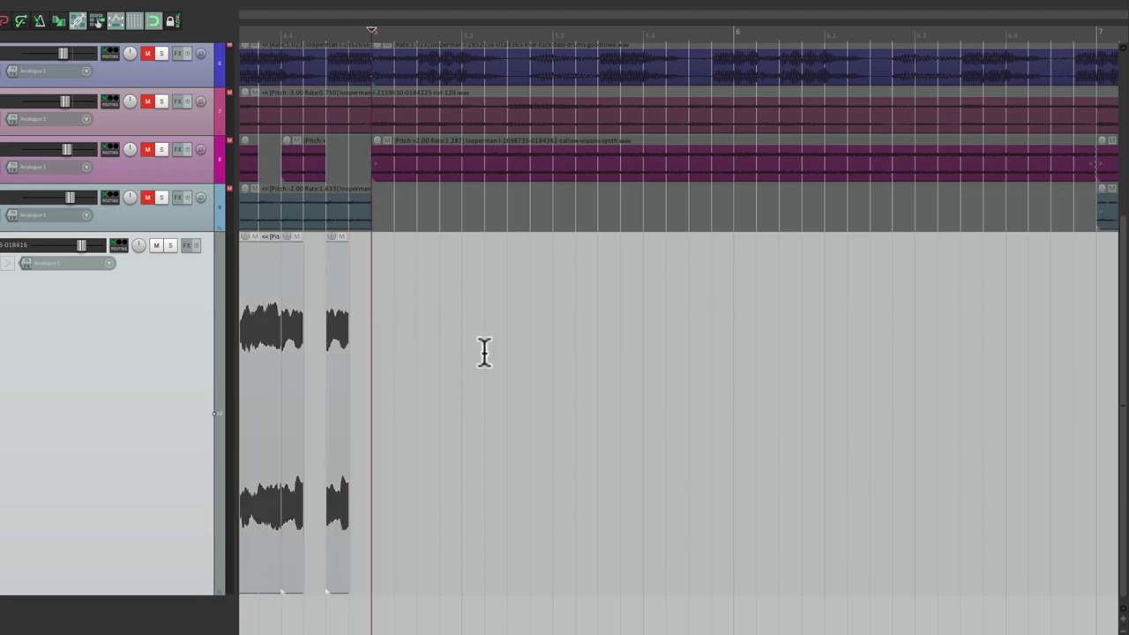
{"action": "key", "text": "ctrl+v"}
{"action": "scroll", "coordinate": [476, 379], "scroll_direction": "up", "scroll_amount": 3}
{"action": "scroll", "coordinate": [486, 401], "scroll_direction": "up", "scroll_amount": 1}
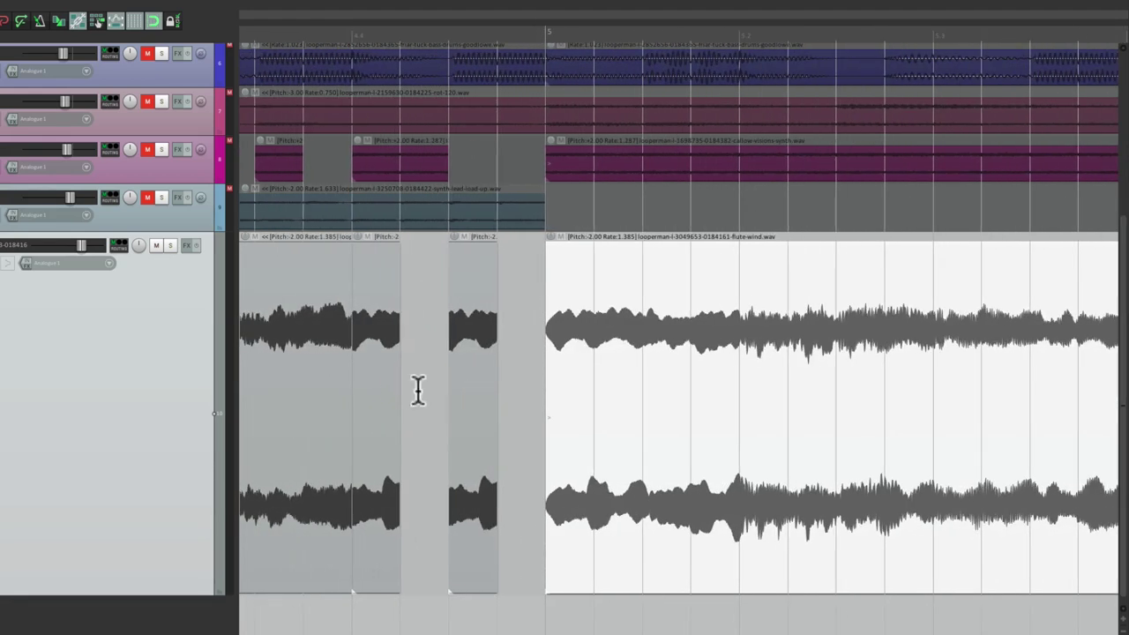
- Split the long flute item at two grid lines and delete the piece between them to leave a gap
{"action": "scroll", "coordinate": [407, 398], "scroll_direction": "left", "scroll_amount": 4}
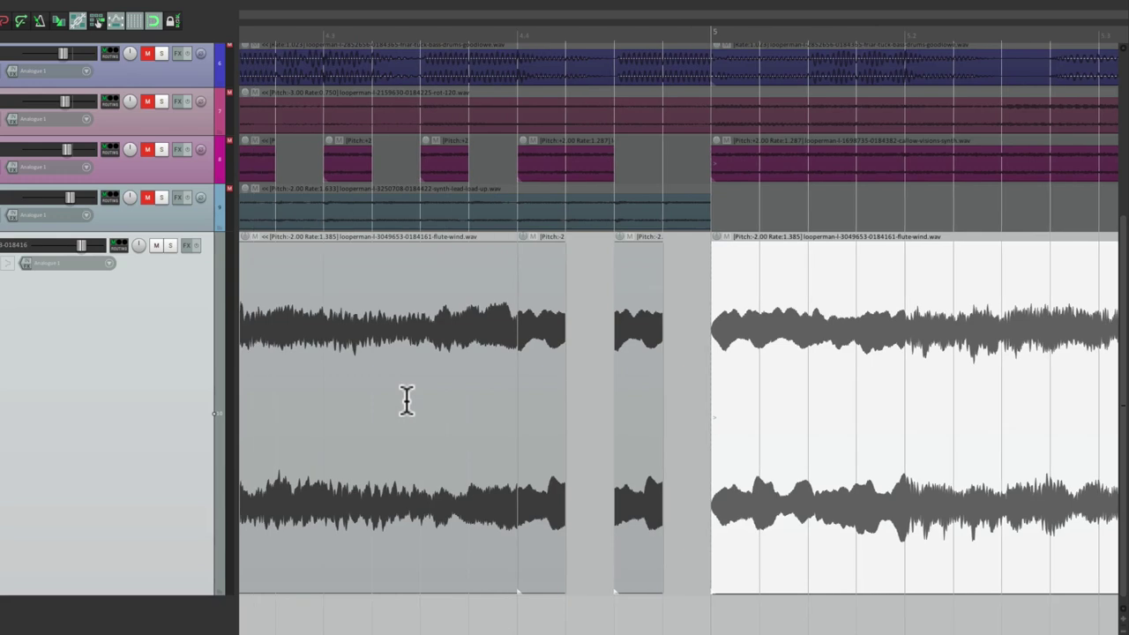
{"action": "left_click", "coordinate": [320, 453]}
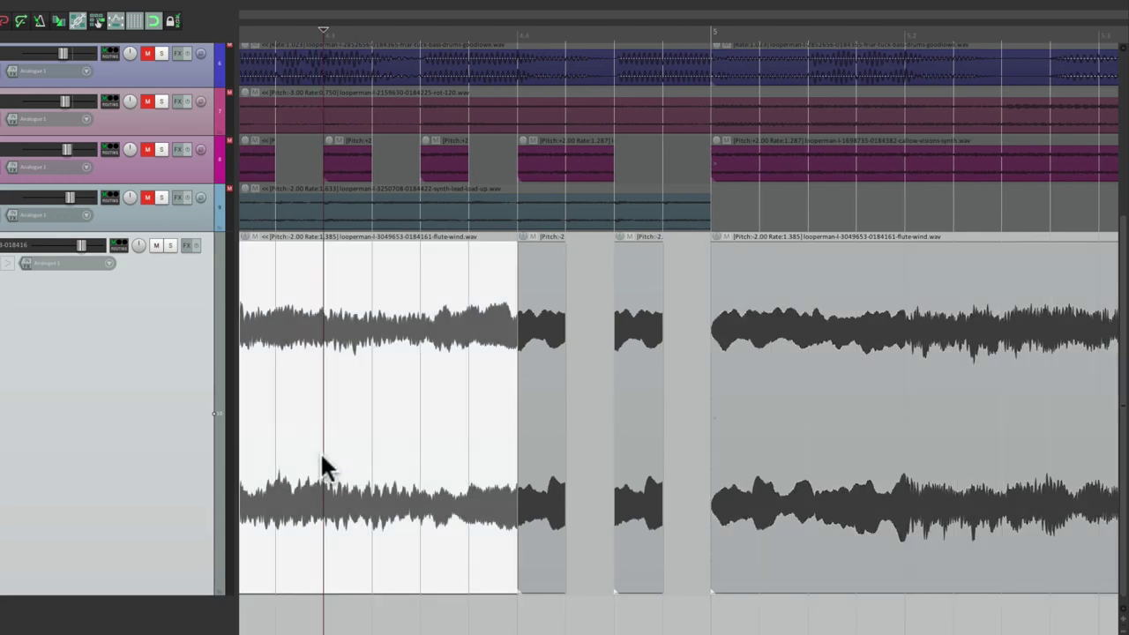
{"action": "key", "text": "s"}
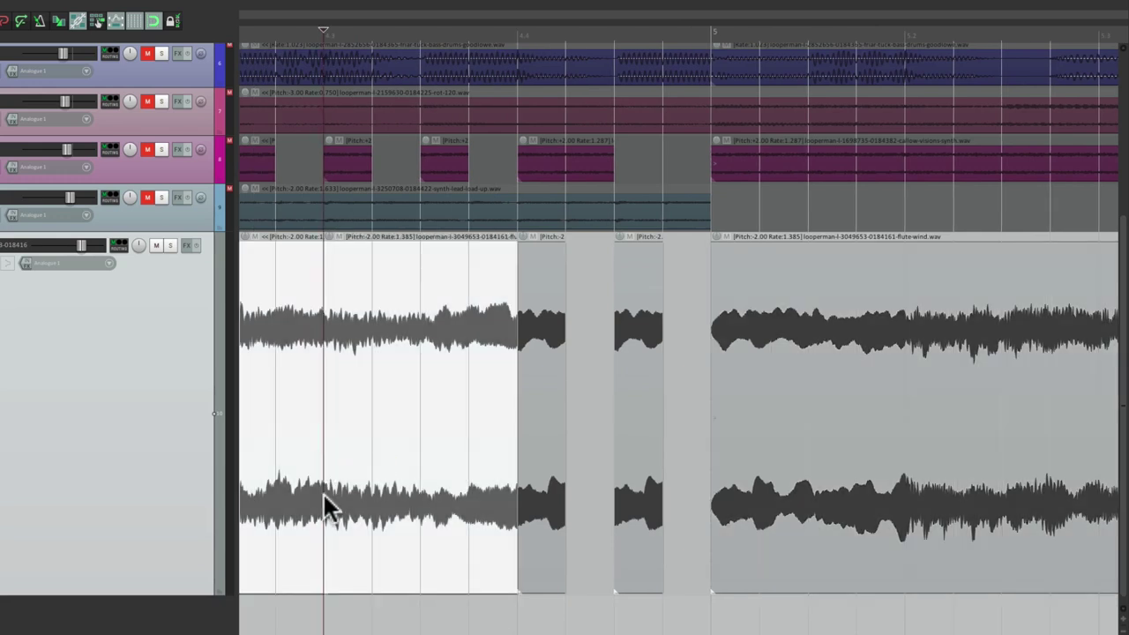
{"action": "left_click", "coordinate": [369, 485]}
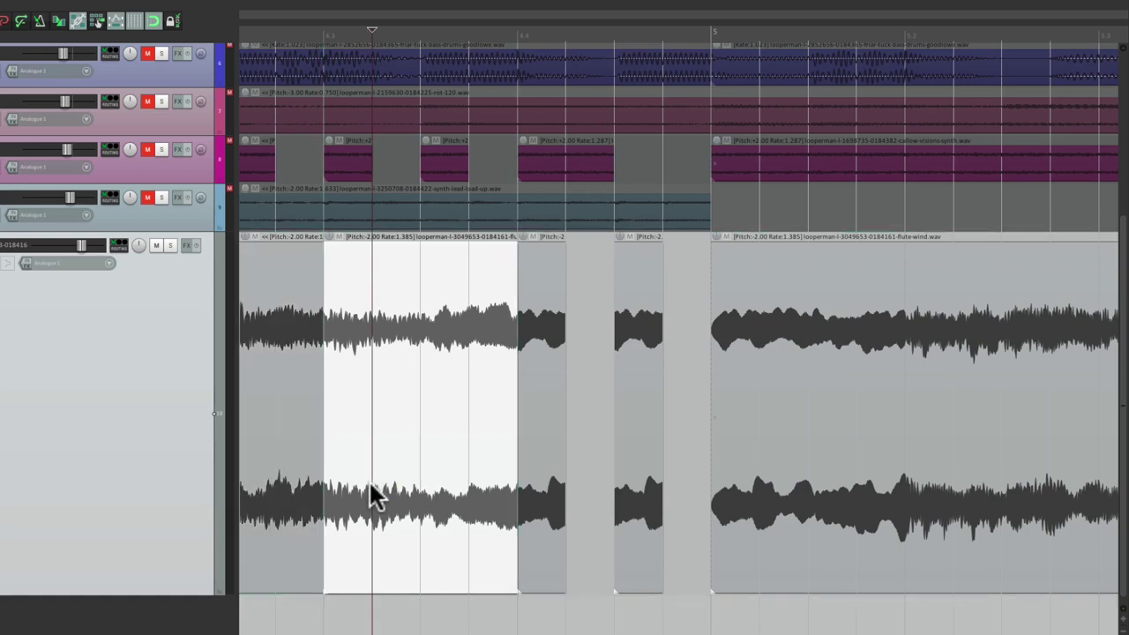
{"action": "key", "text": "s"}
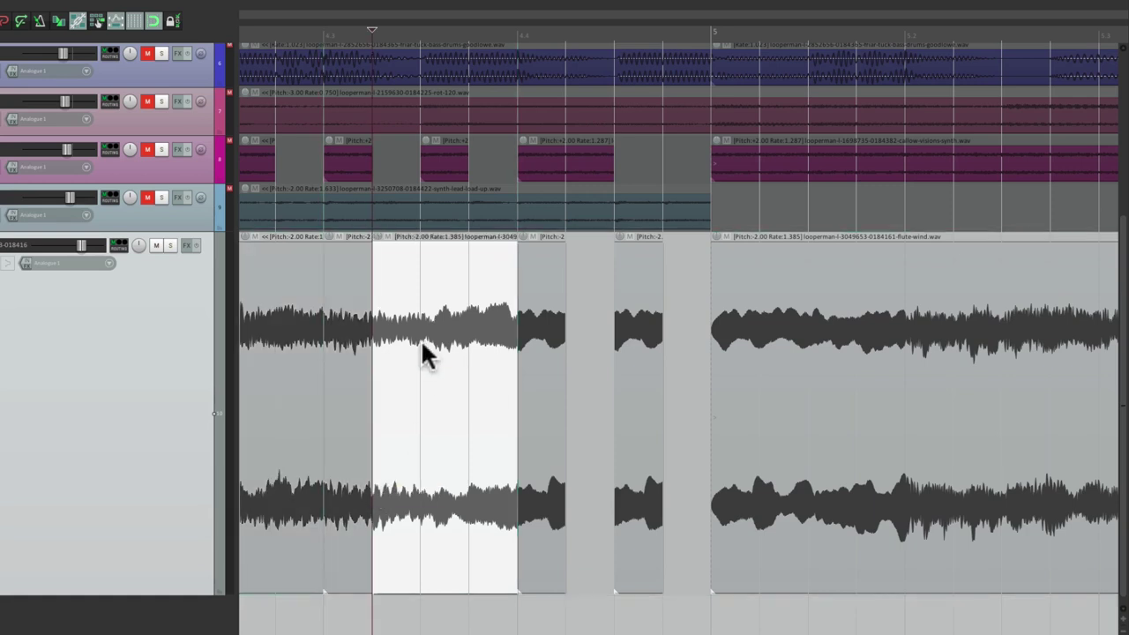
{"action": "key", "text": "Delete"}
- Paste the short flute piece one grid step later and play back the stutter section
{"action": "left_click", "coordinate": [345, 297]}
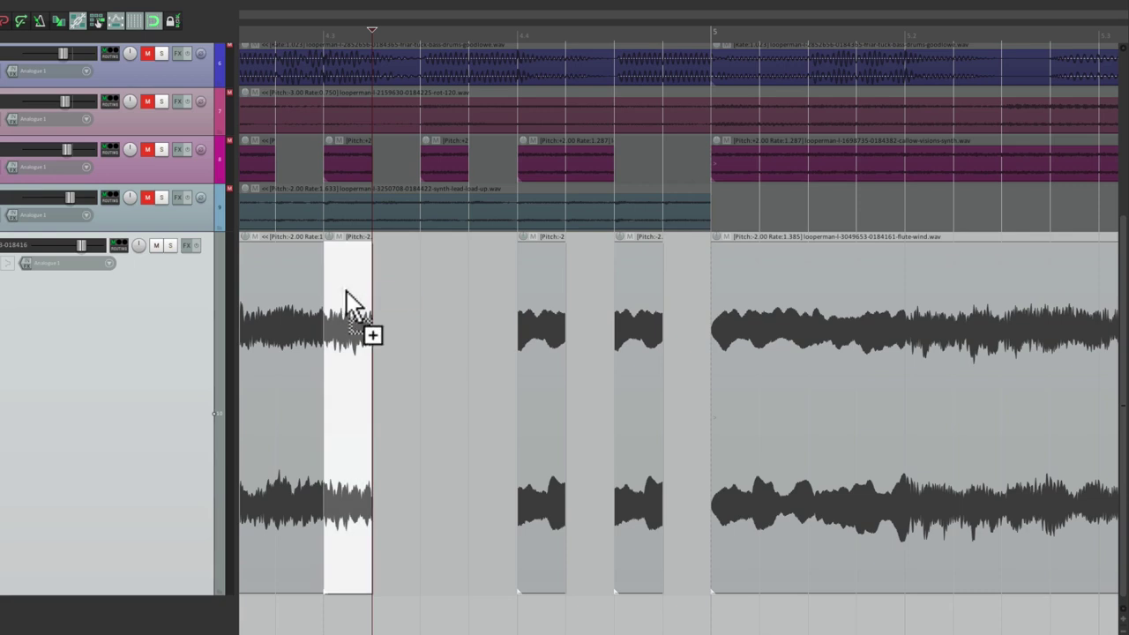
{"action": "left_click", "coordinate": [417, 292]}
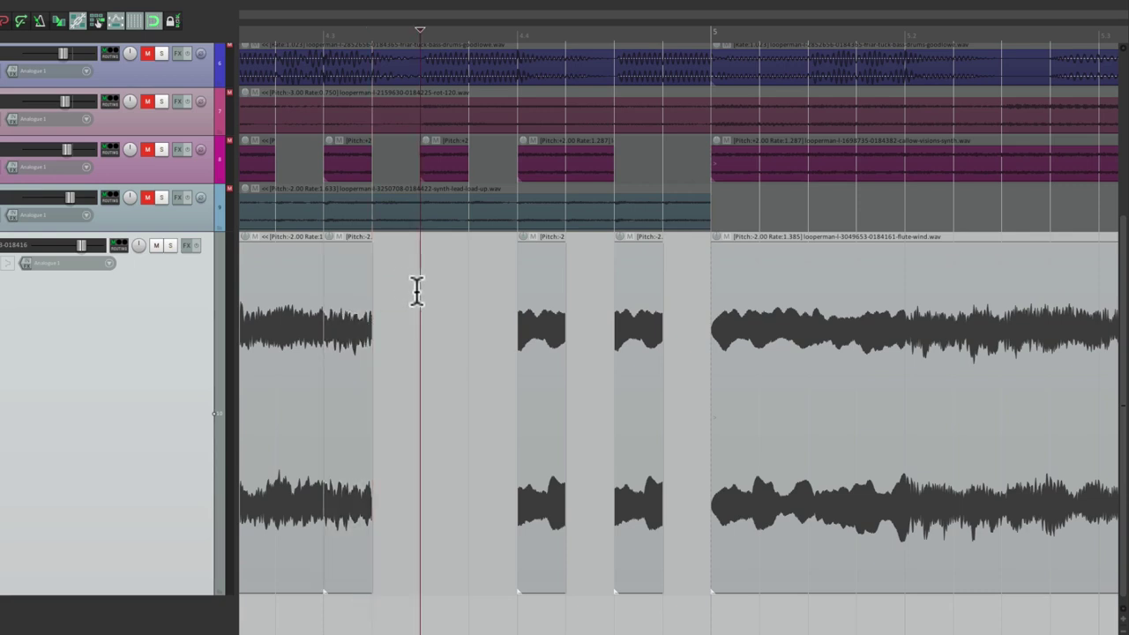
{"action": "key", "text": "ctrl+v"}
{"action": "left_click", "coordinate": [321, 598]}
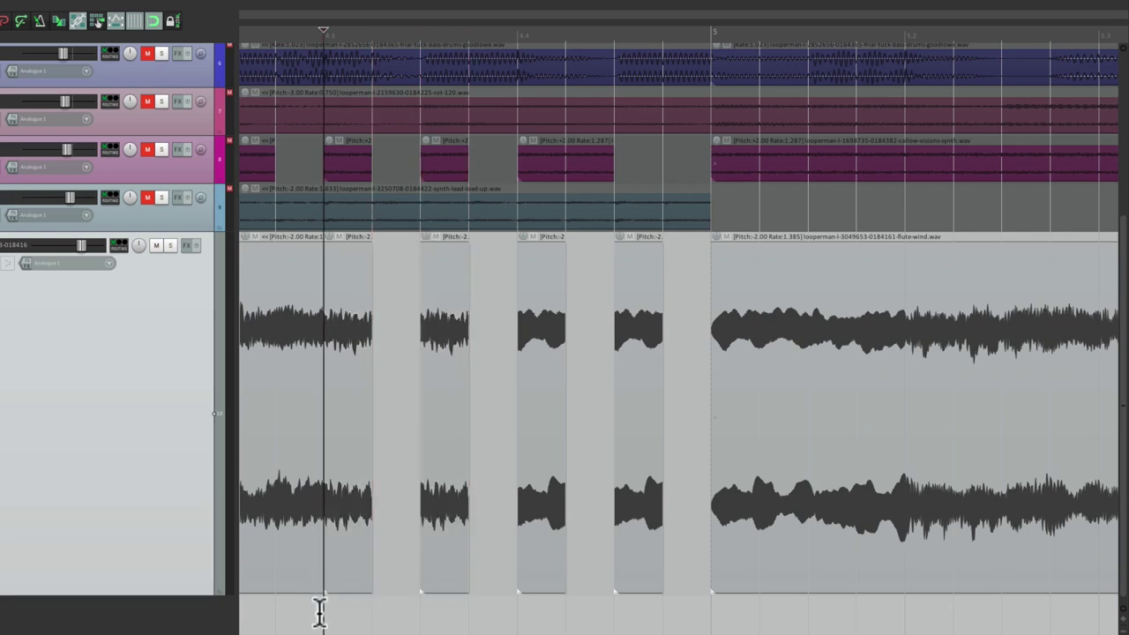
{"action": "key", "text": "space"}
{"action": "key", "text": "space"}
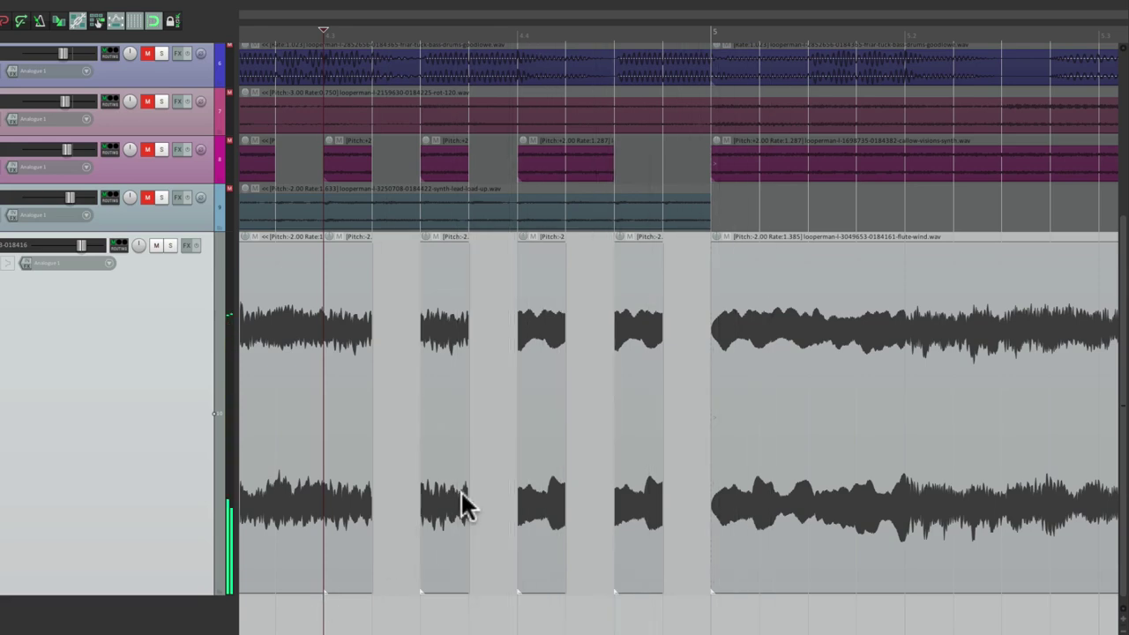
{"action": "key", "text": "space"}
{"action": "key", "text": "space"}
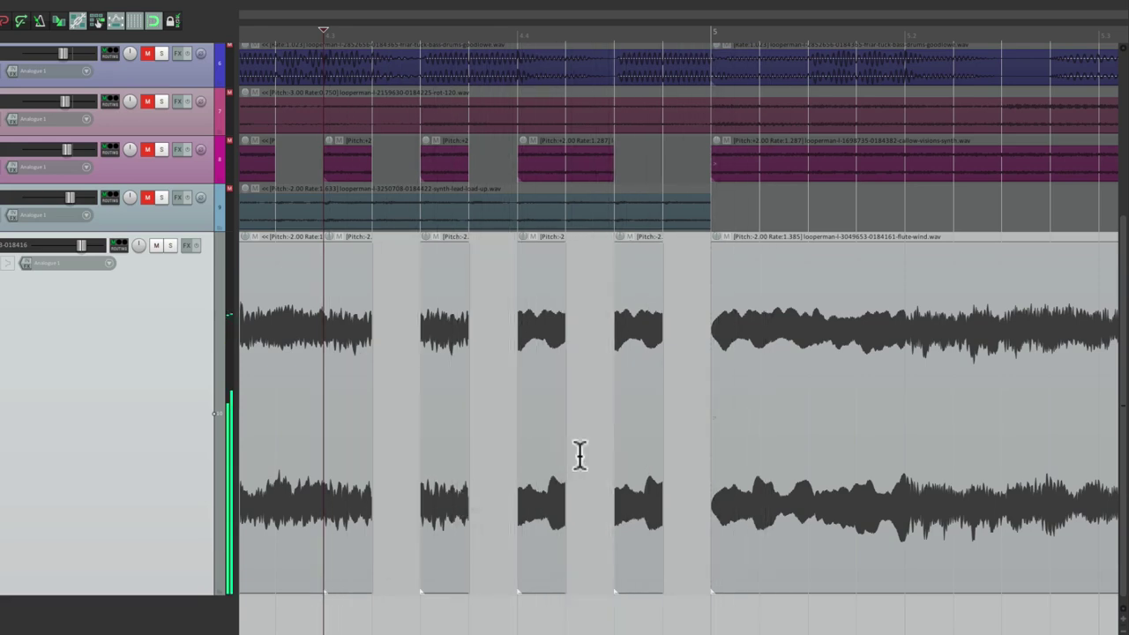
- Shorten the second flute chop to about half its length and delete the chop after it
{"action": "scroll", "coordinate": [580, 454], "scroll_direction": "up", "scroll_amount": 2}
{"action": "scroll", "coordinate": [580, 454], "scroll_direction": "up", "scroll_amount": 2}
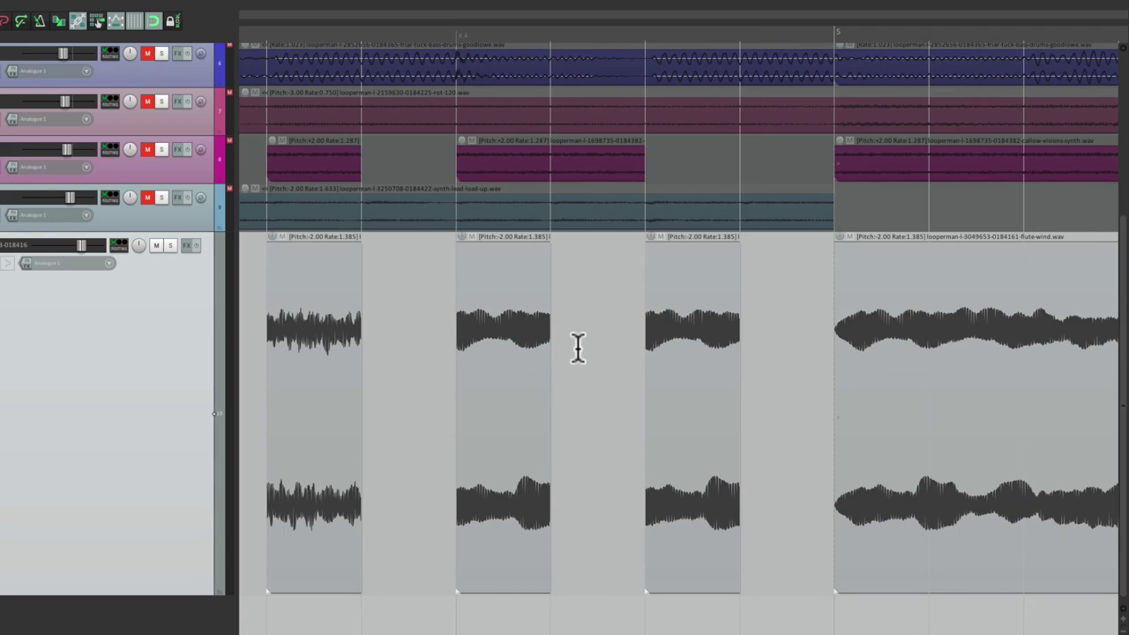
{"action": "left_click_drag", "start_coordinate": [547, 333], "coordinate": [503, 350]}
{"action": "left_click", "coordinate": [710, 302]}
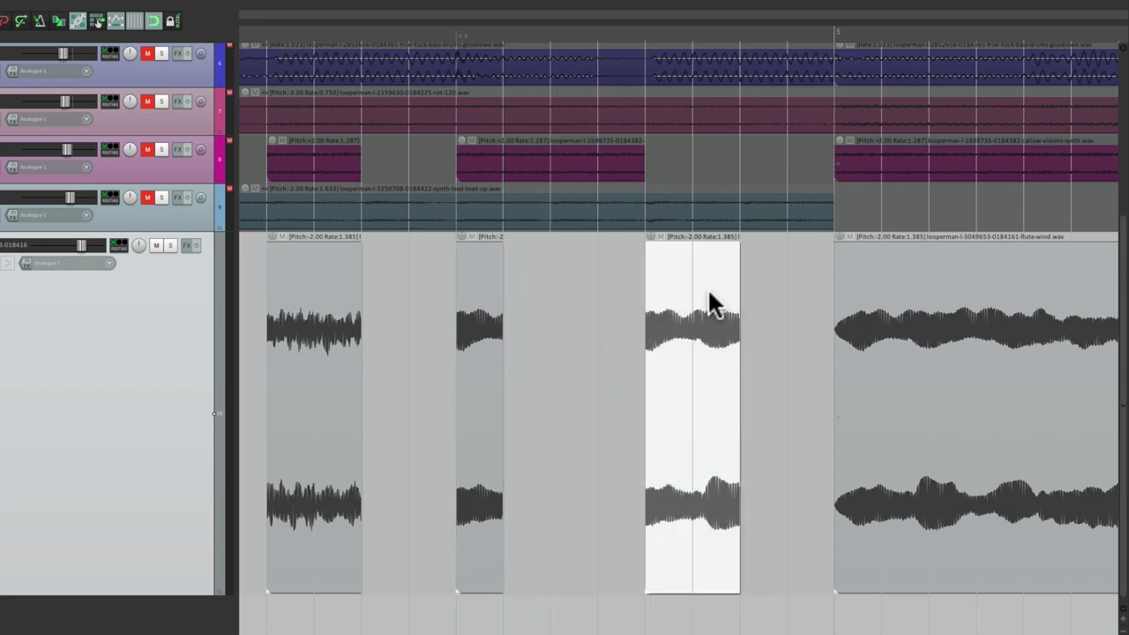
{"action": "key", "text": "Delete"}
- Paste two copies of the short chop into the later gaps before bar 5 and play the revised stutter
{"action": "left_click", "coordinate": [482, 285]}
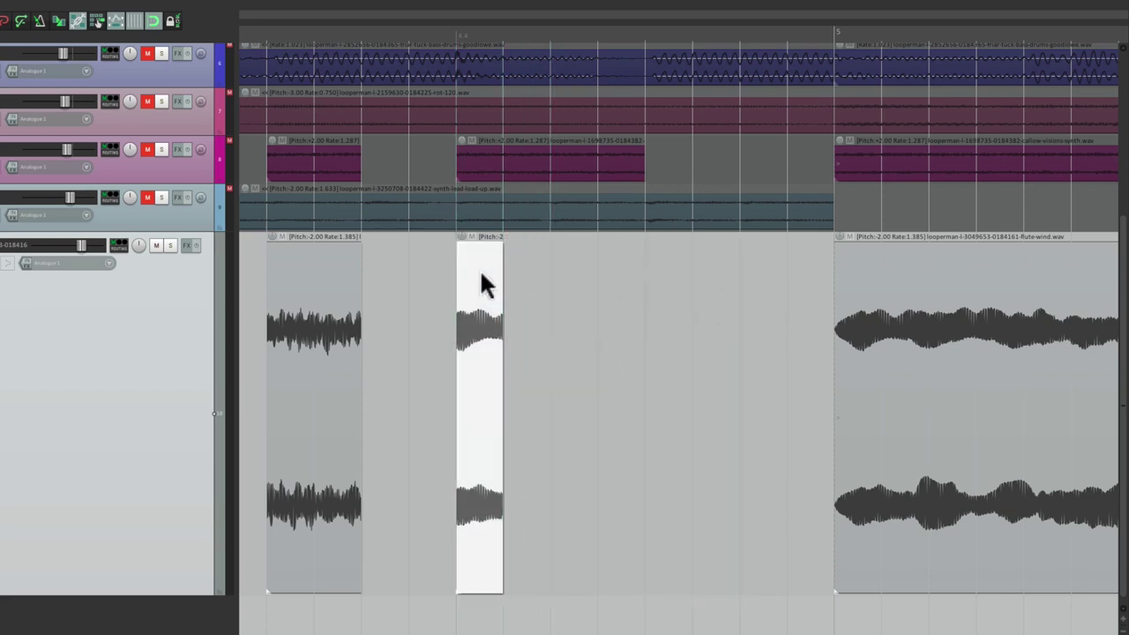
{"action": "left_click", "coordinate": [548, 282]}
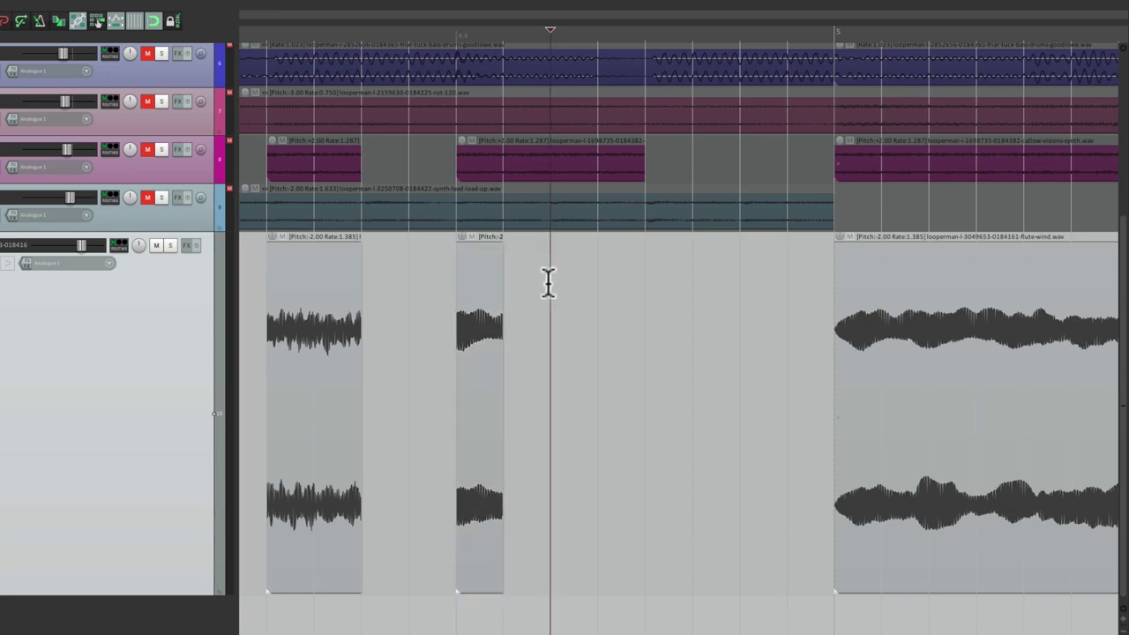
{"action": "key", "text": "ctrl+v"}
{"action": "left_click", "coordinate": [740, 294]}
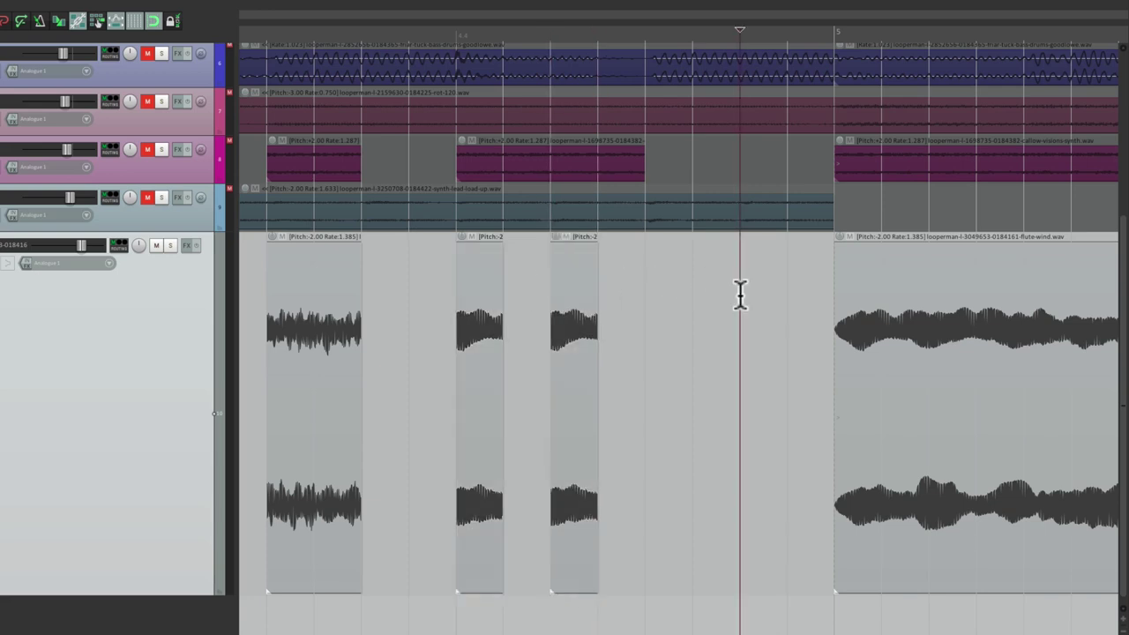
{"action": "key", "text": "ctrl+v"}
{"action": "left_click", "coordinate": [448, 316]}
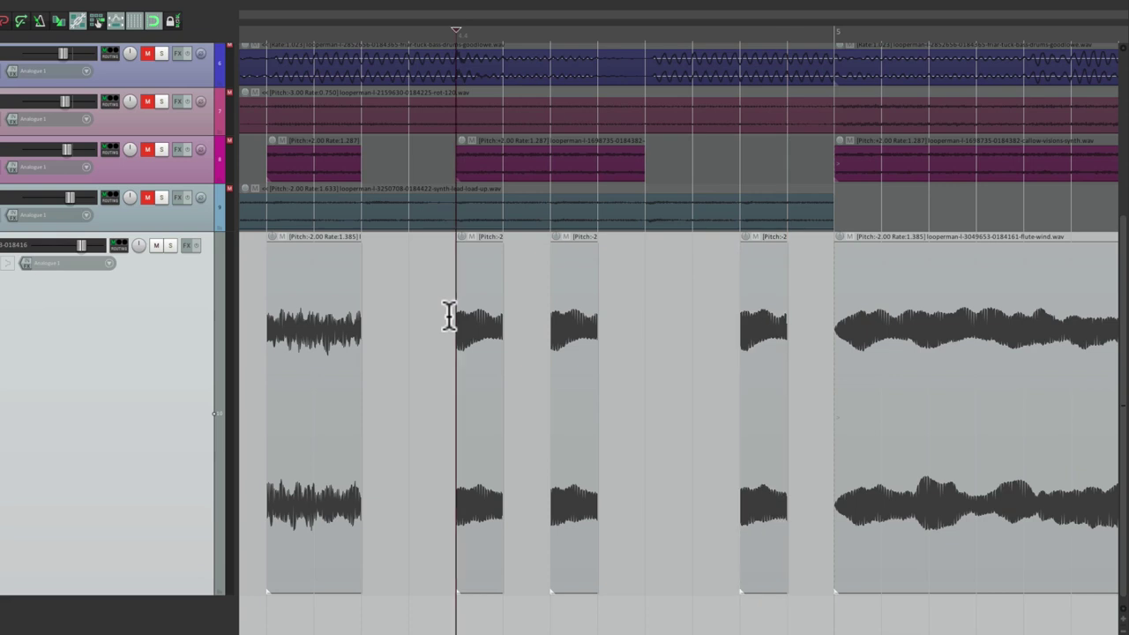
{"action": "key", "text": "space"}
{"action": "key", "text": "space"}
{"action": "key", "text": "space"}
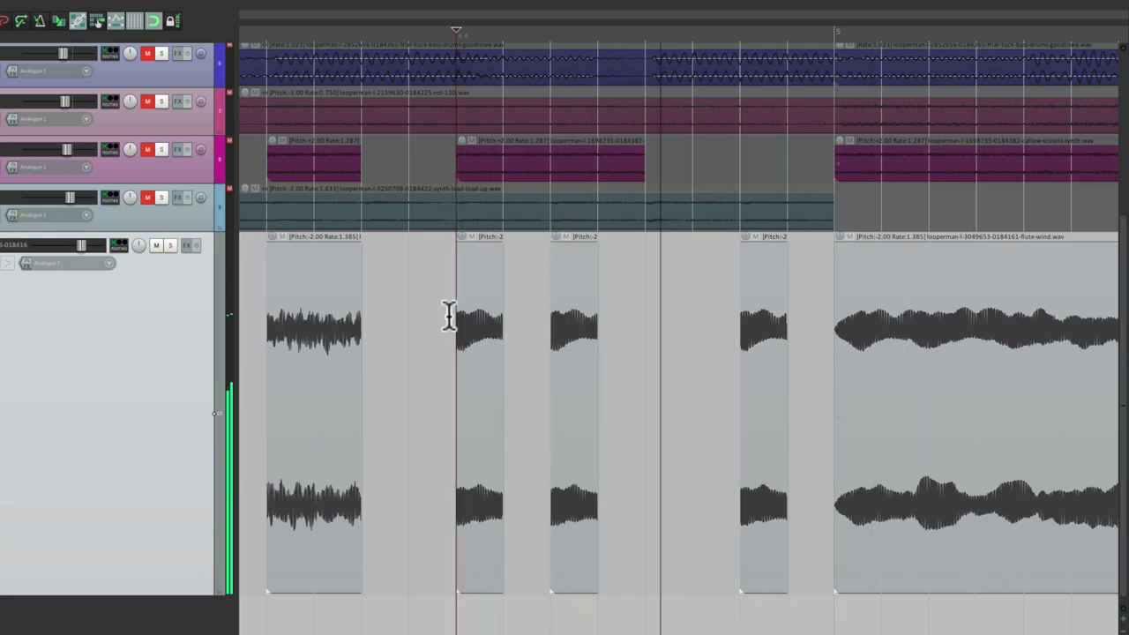
{"action": "key", "text": "space"}
{"action": "scroll", "coordinate": [498, 360], "scroll_direction": "up", "scroll_amount": 4}
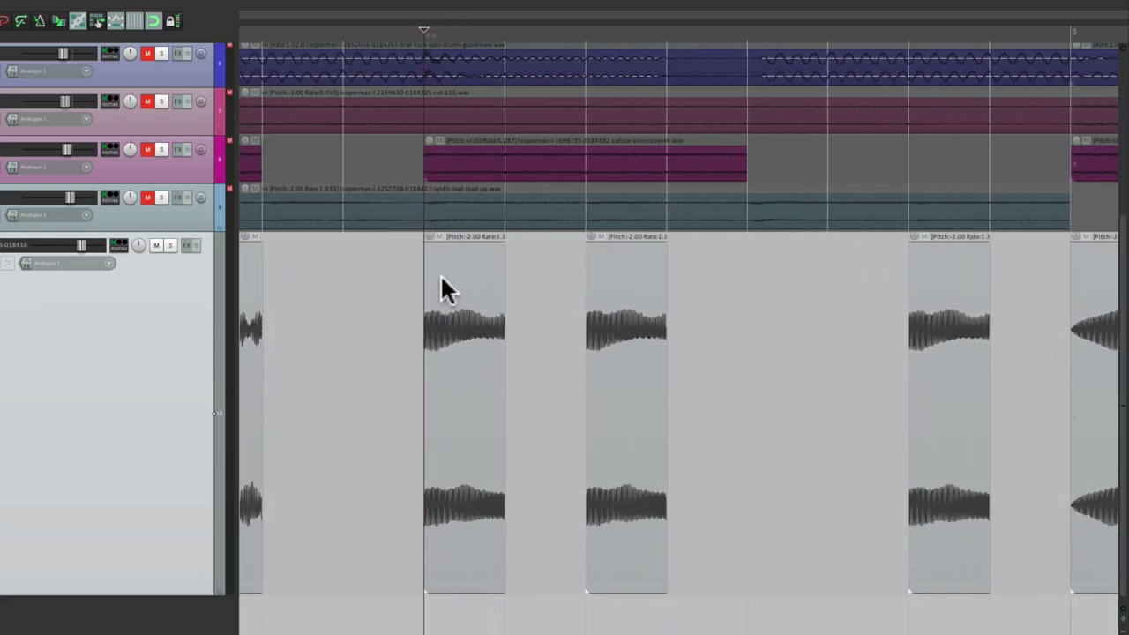
{"action": "left_click", "coordinate": [441, 277]}
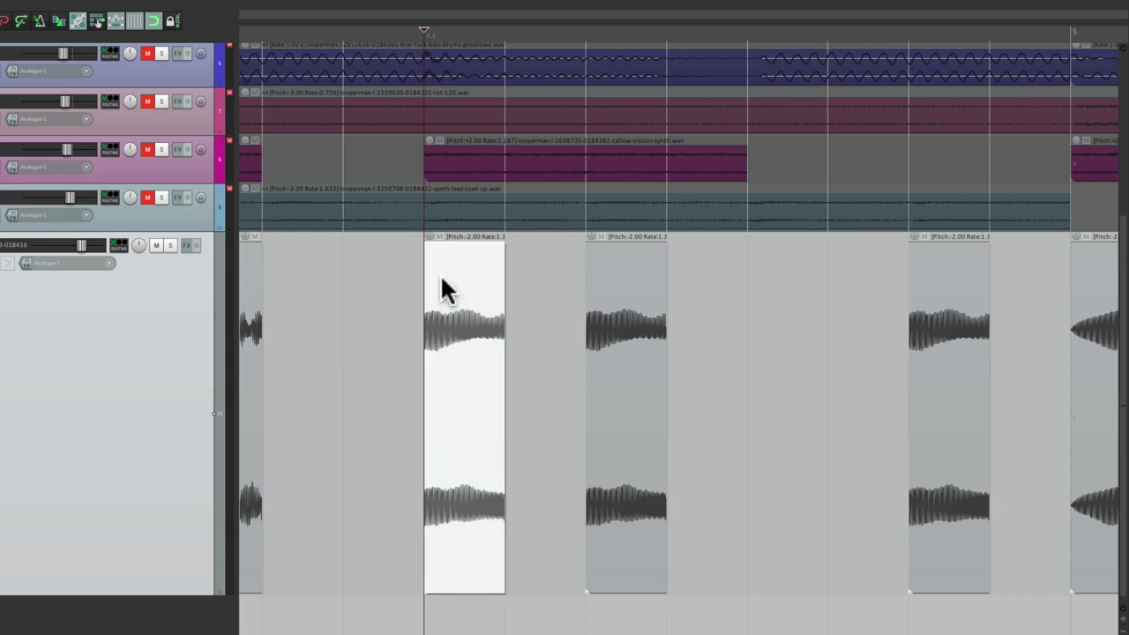
- Select the remaining flute chops and slip their audio content slightly forward
{"action": "left_click", "coordinate": [928, 303], "text": "shift"}
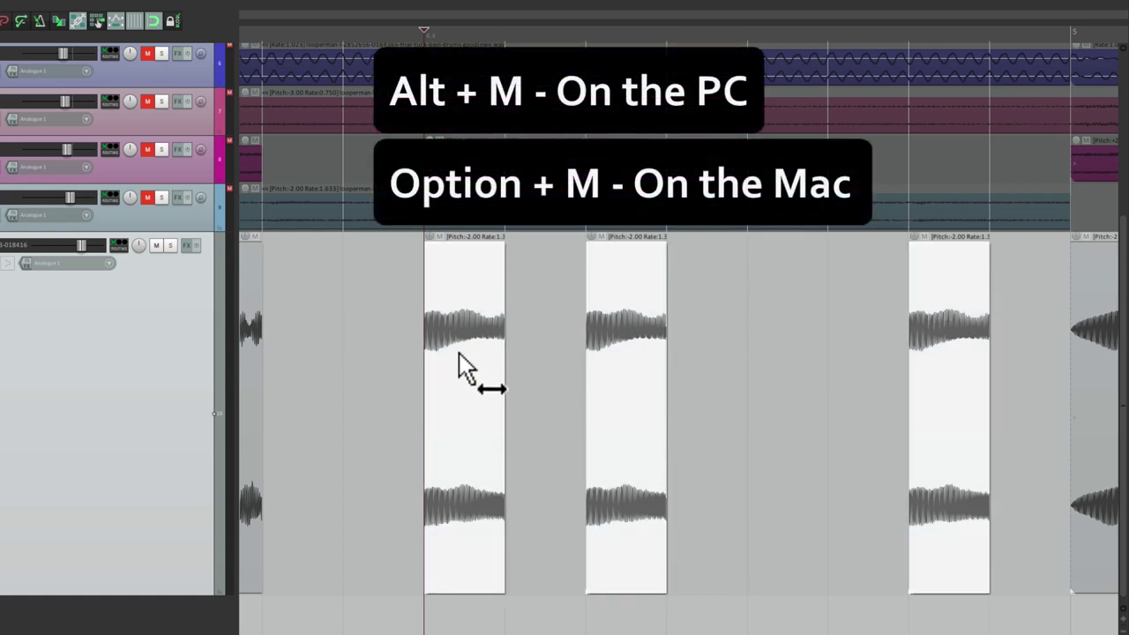
{"action": "left_click_drag", "start_coordinate": [459, 369], "coordinate": [505, 369]}
{"action": "scroll", "coordinate": [585, 444], "scroll_direction": "down", "scroll_amount": 8}
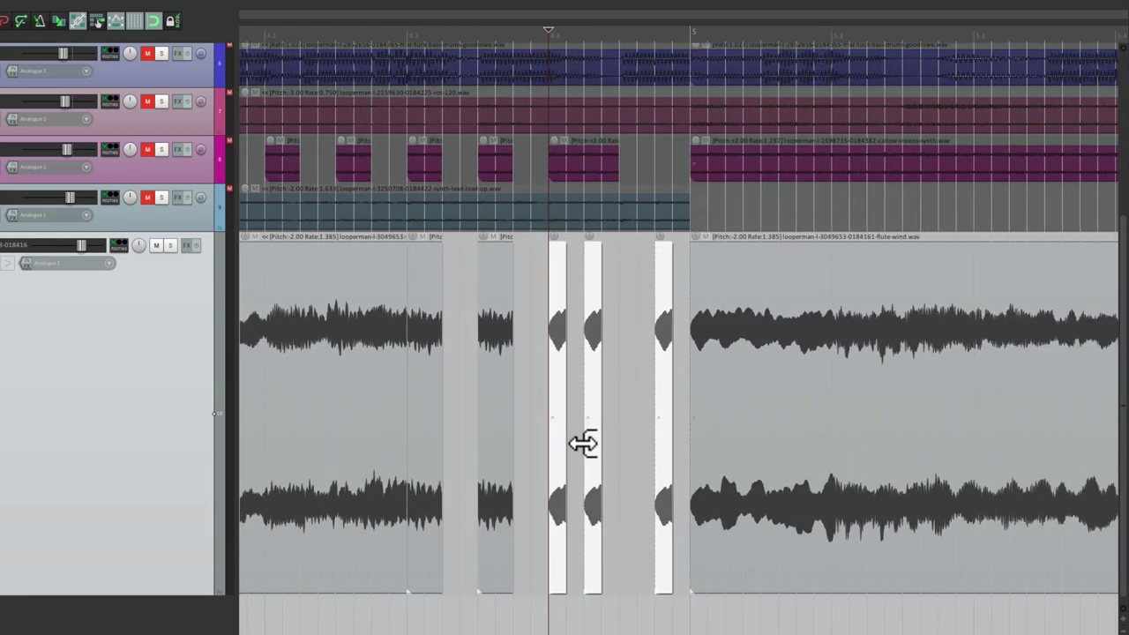
- Deselect the items and briefly play back the chopped flute section to audition the slip
{"action": "left_click", "coordinate": [317, 599]}
{"action": "key", "text": "space"}
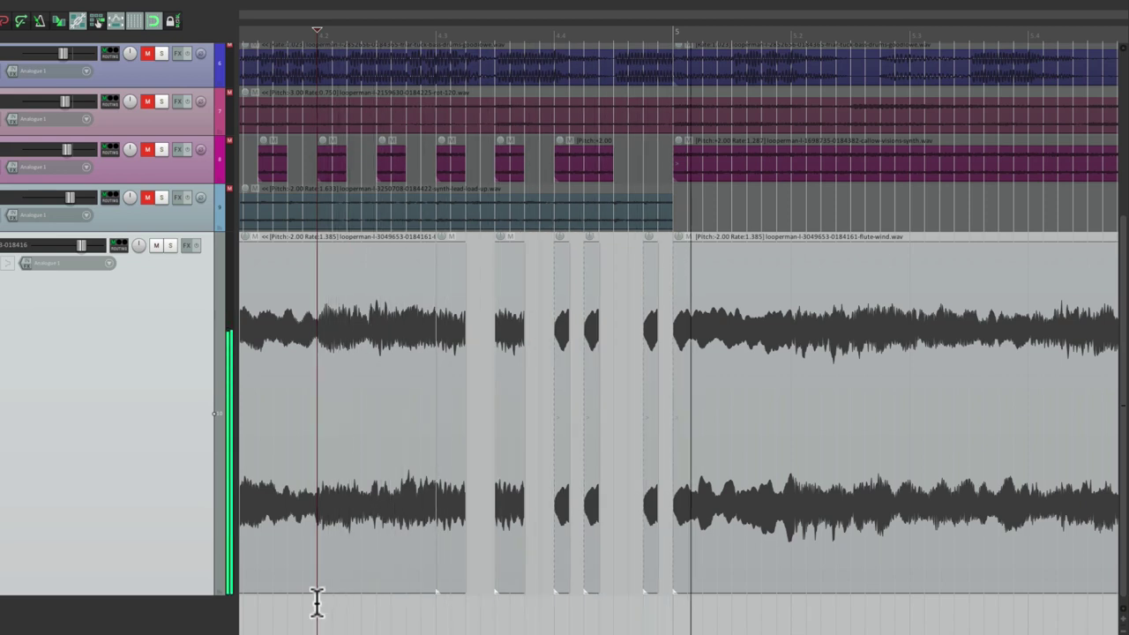
{"action": "key", "text": "space"}
{"action": "scroll", "coordinate": [285, 379], "scroll_direction": "down", "scroll_amount": 5}
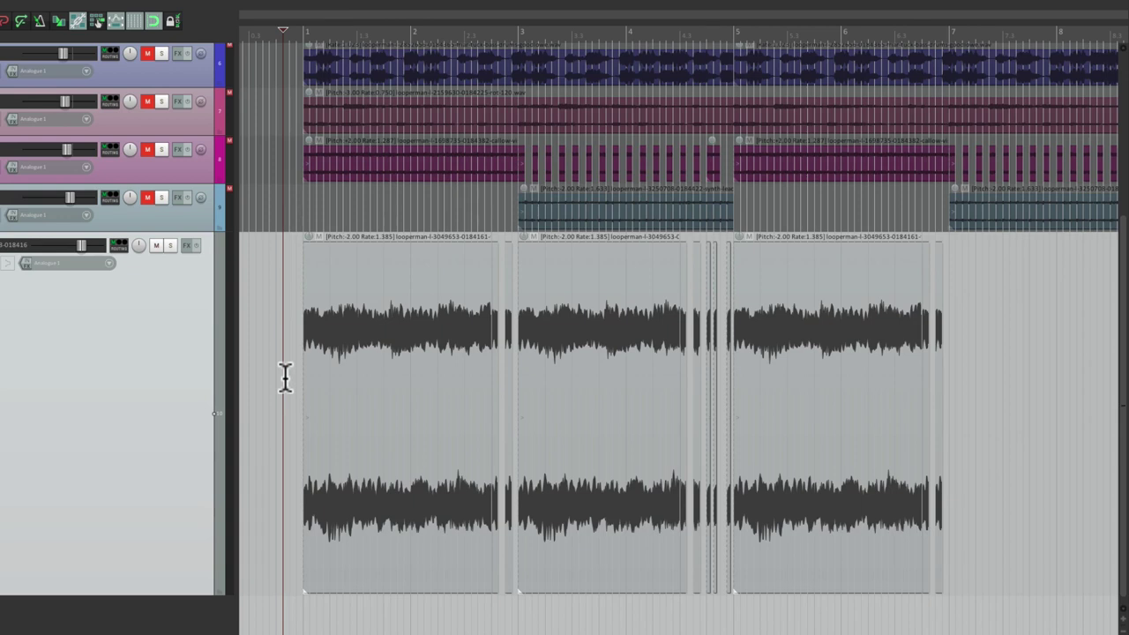
- Delete the third flute item and group all remaining flute-track items together
{"action": "left_click", "coordinate": [796, 282]}
{"action": "key", "text": "Delete"}
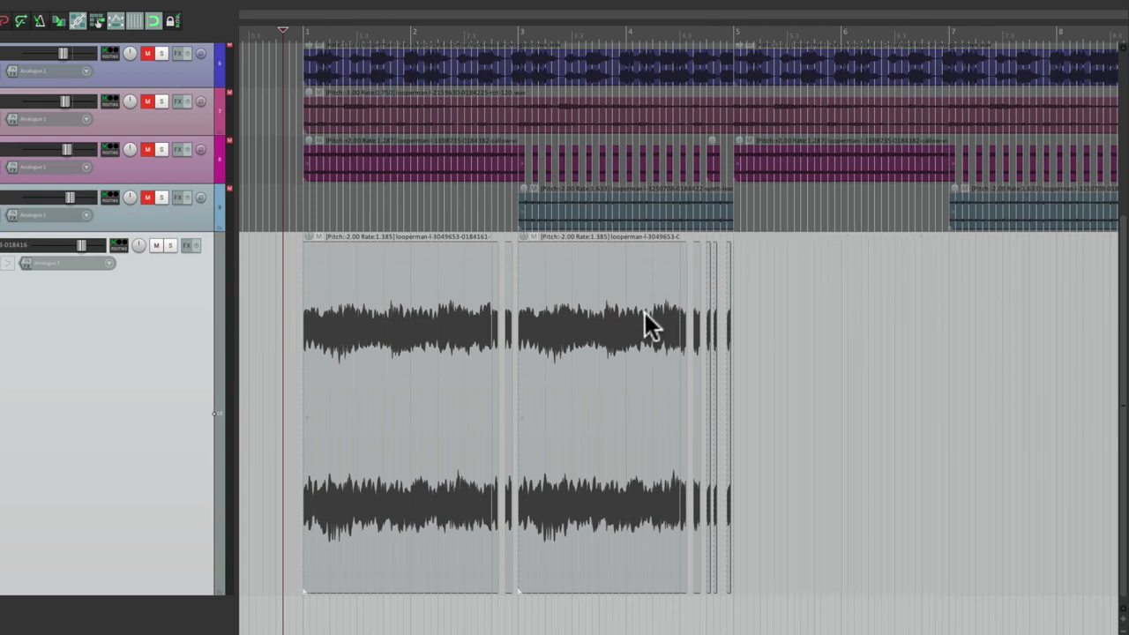
{"action": "double_click", "coordinate": [143, 334]}
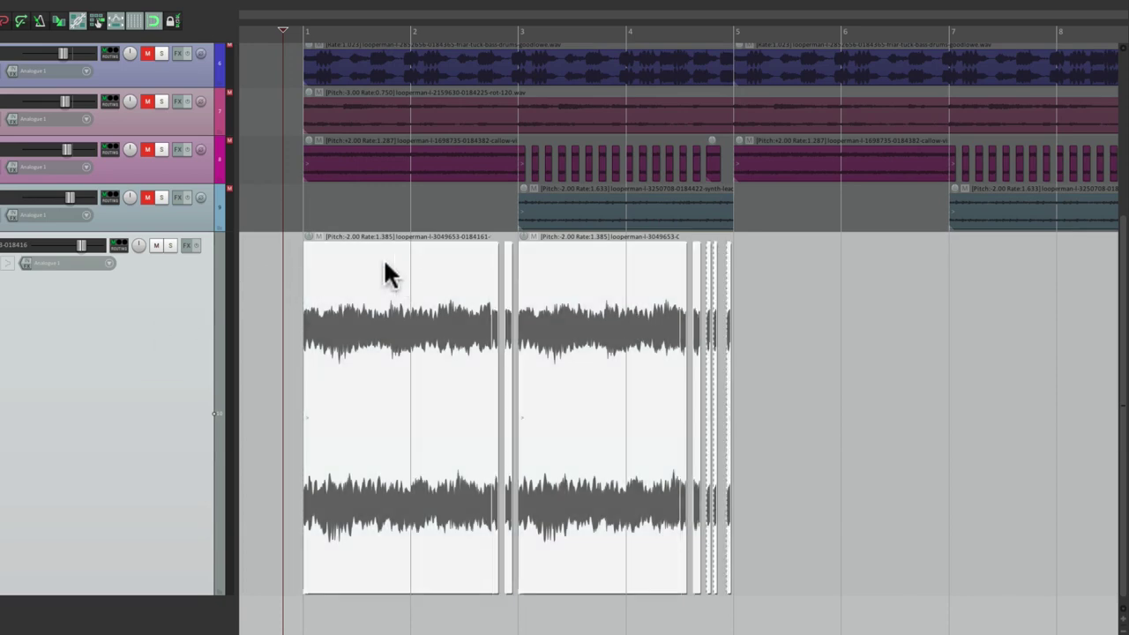
{"action": "right_click", "coordinate": [355, 258]}
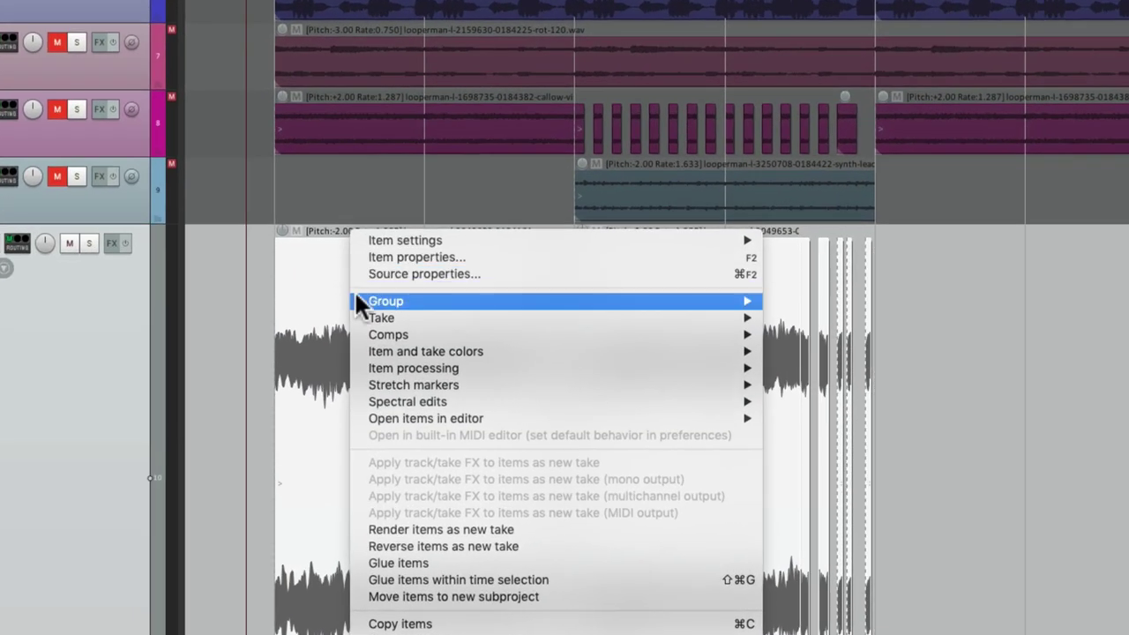
{"action": "mouse_move", "coordinate": [361, 284]}
{"action": "left_click", "coordinate": [773, 300]}
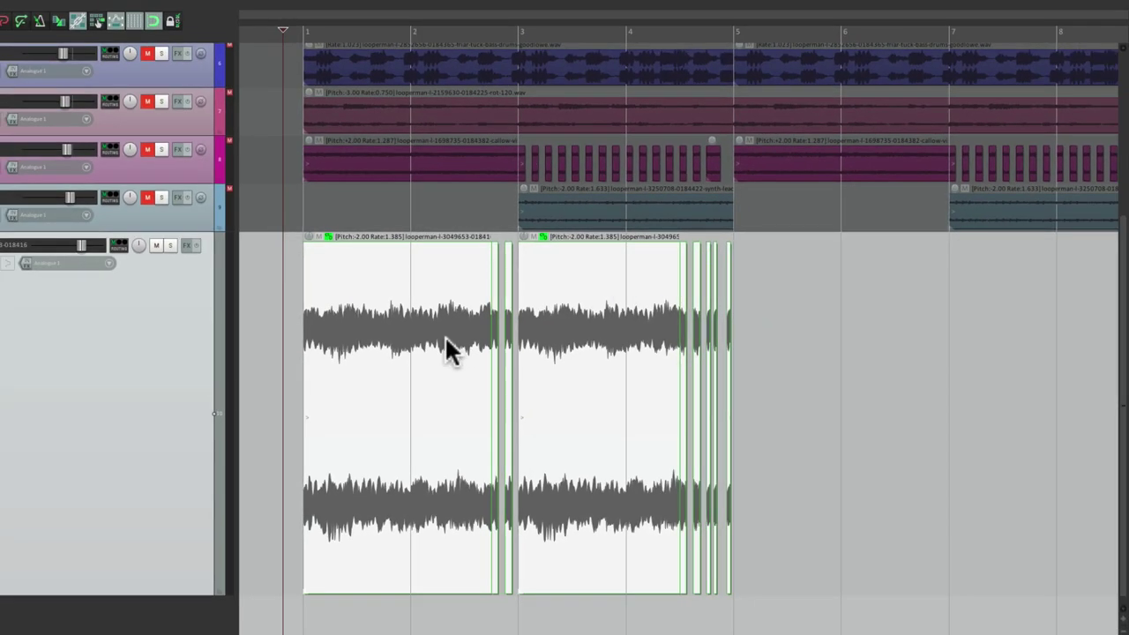
- Duplicate the grouped flute pattern twice so a copy fills bars 9–13
{"action": "scroll", "coordinate": [476, 346], "scroll_direction": "right", "scroll_amount": 3}
{"action": "scroll", "coordinate": [596, 353], "scroll_direction": "up", "scroll_amount": 2}
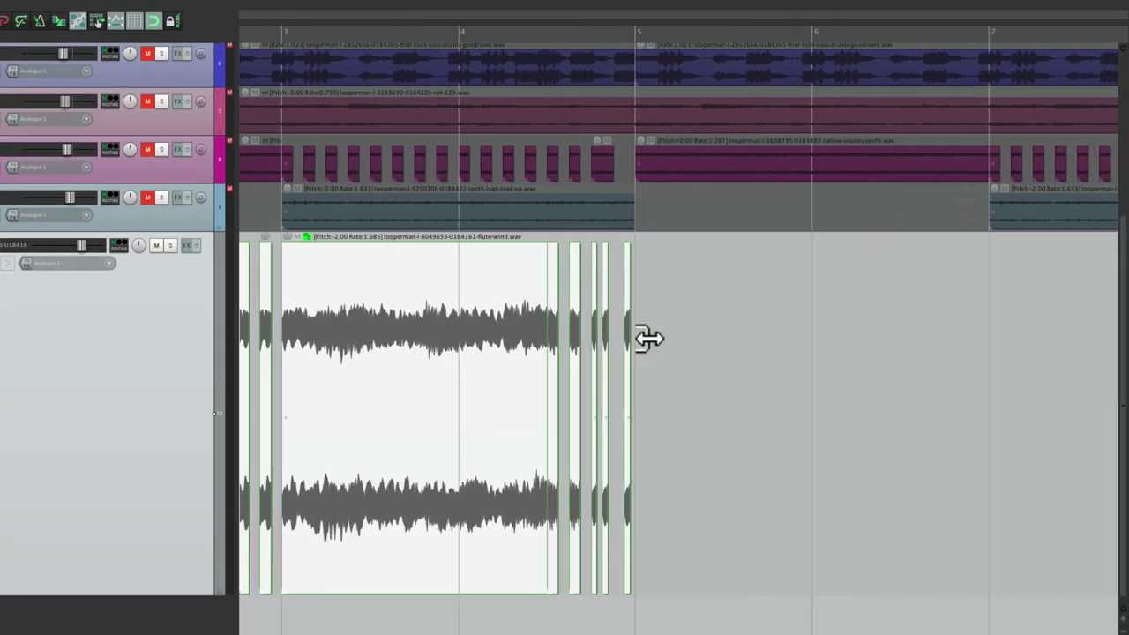
{"action": "key", "text": "ctrl+d"}
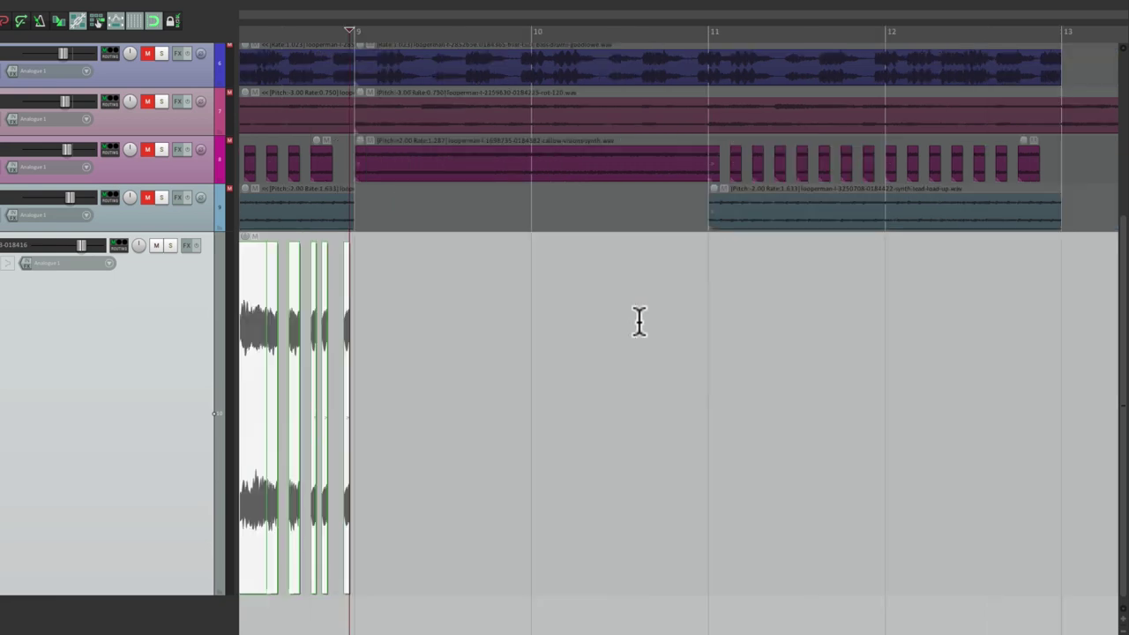
{"action": "key", "text": "ctrl+d"}
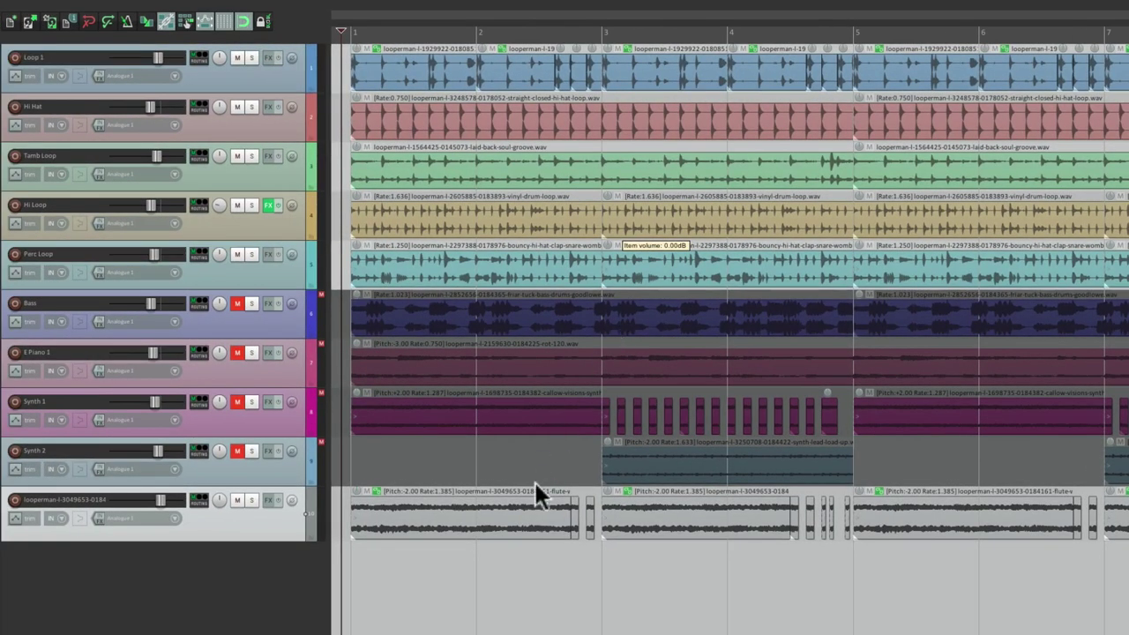
{"action": "key", "text": "space"}
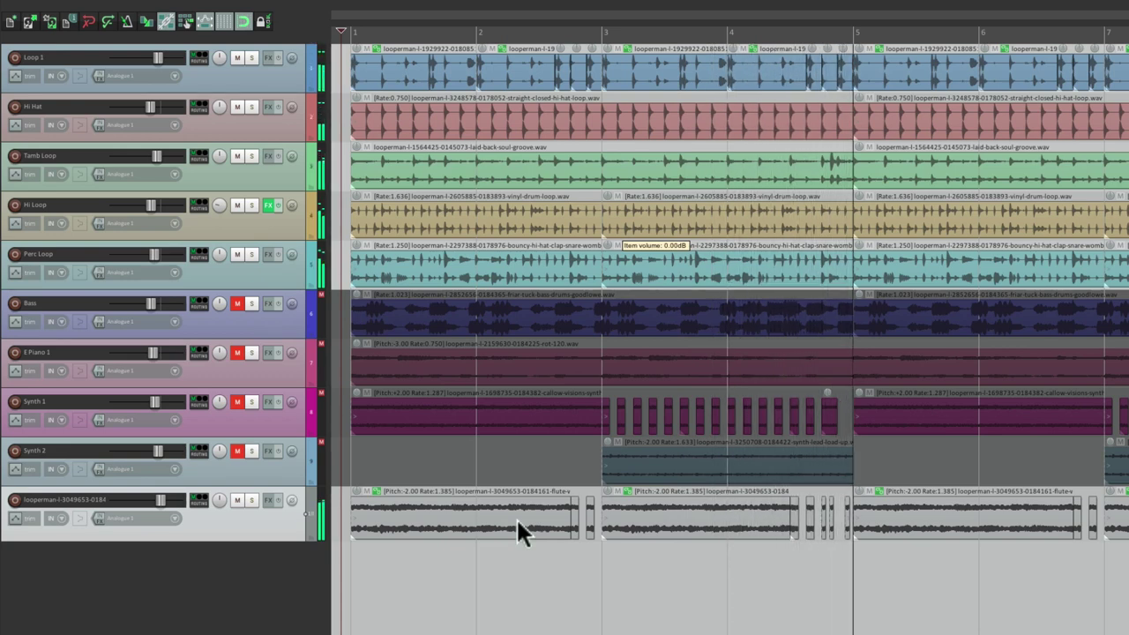
{"action": "key", "text": "space"}
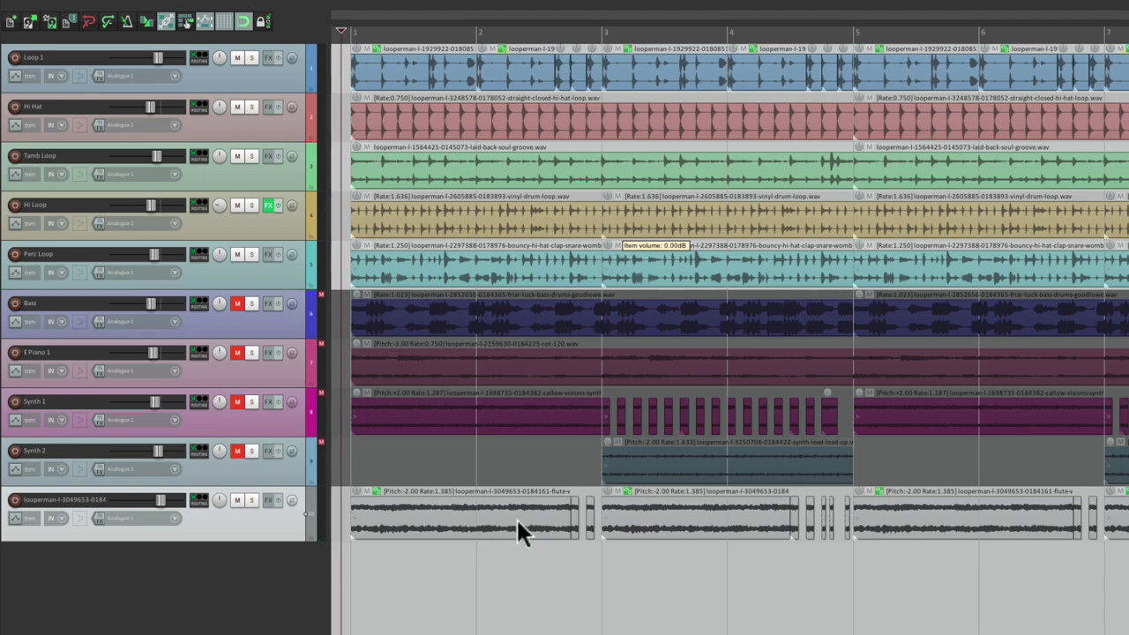
- Add Cockos ReaEQ to the flute track with band 4 boosted 3.0 dB at 2713.8 Hz, then close it
{"action": "left_click", "coordinate": [265, 499]}
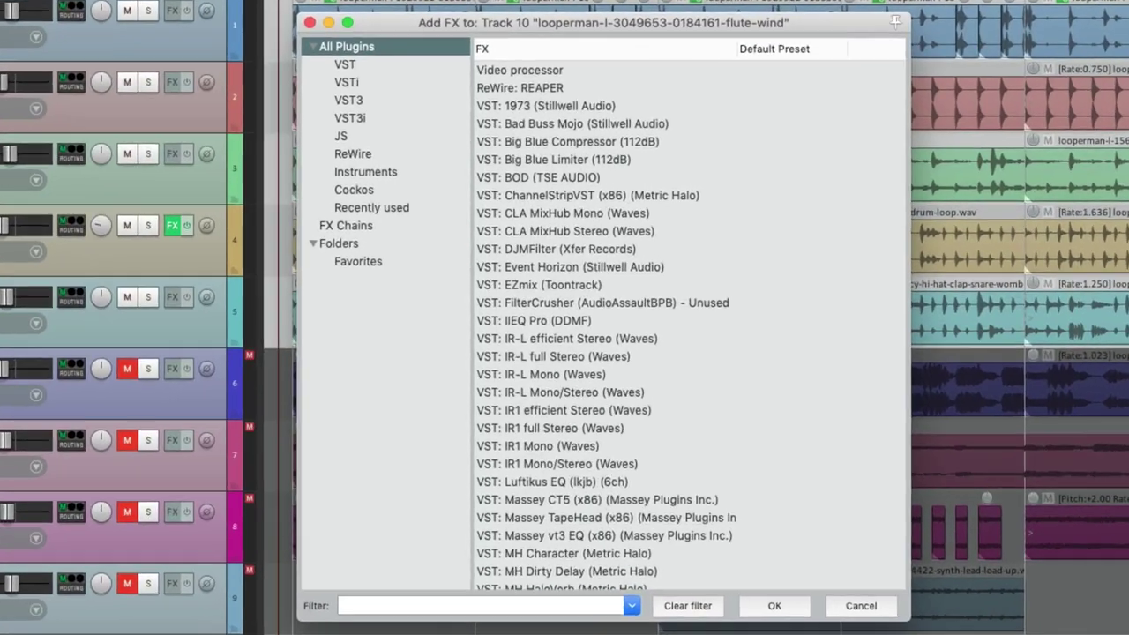
{"action": "left_click", "coordinate": [397, 191]}
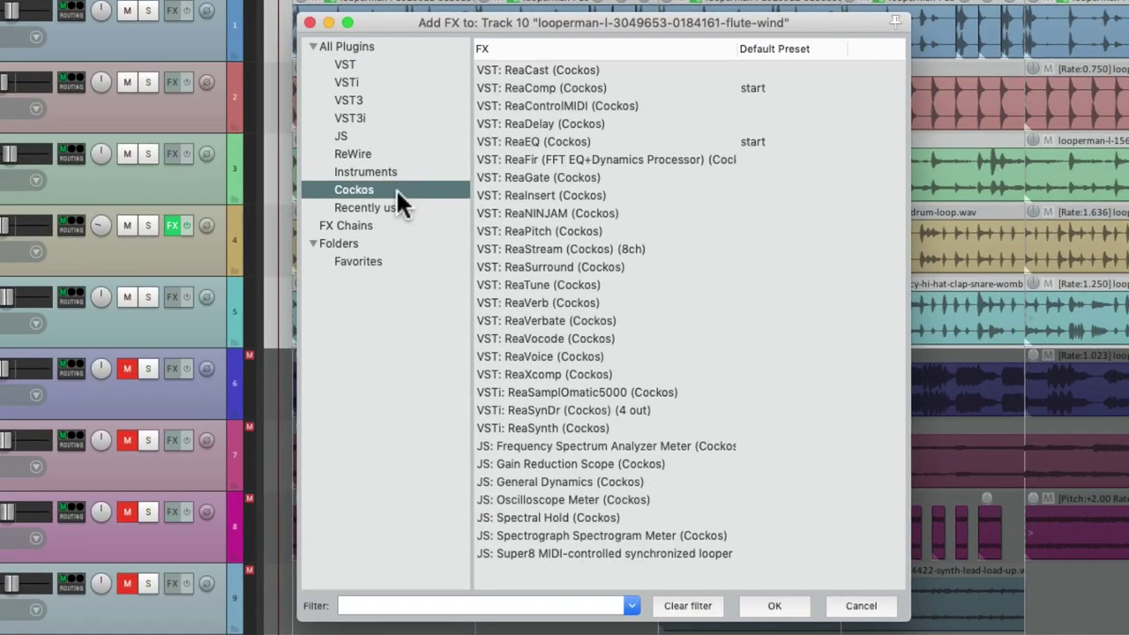
{"action": "left_click", "coordinate": [596, 143]}
{"action": "double_click", "coordinate": [597, 143]}
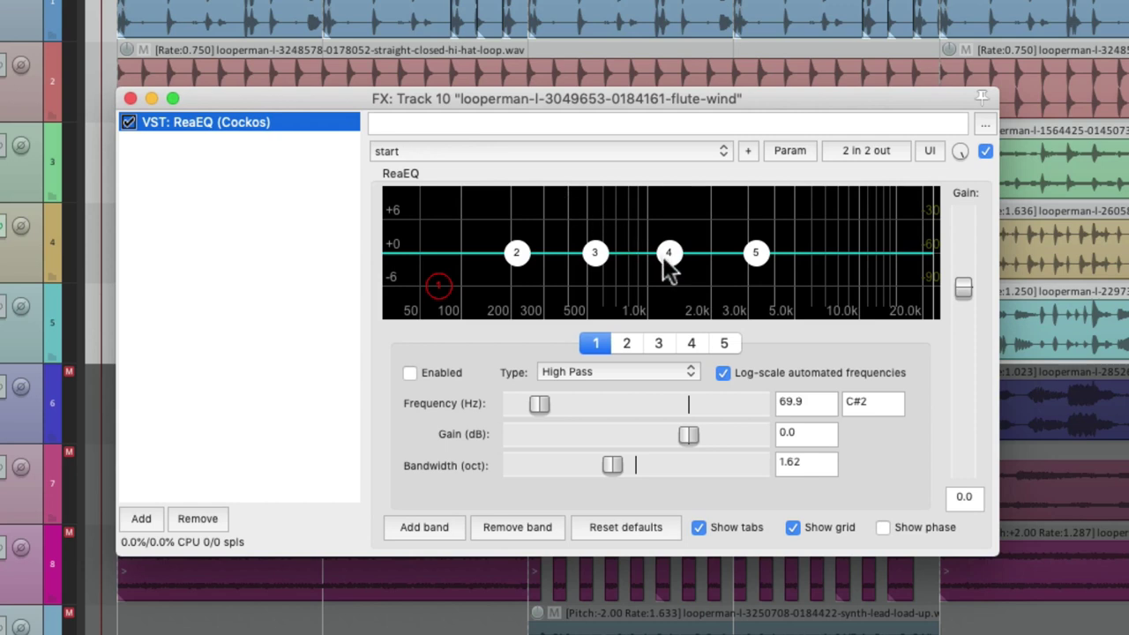
{"action": "left_click_drag", "start_coordinate": [670, 253], "coordinate": [735, 264]}
{"action": "left_click_drag", "start_coordinate": [733, 252], "coordinate": [733, 242]}
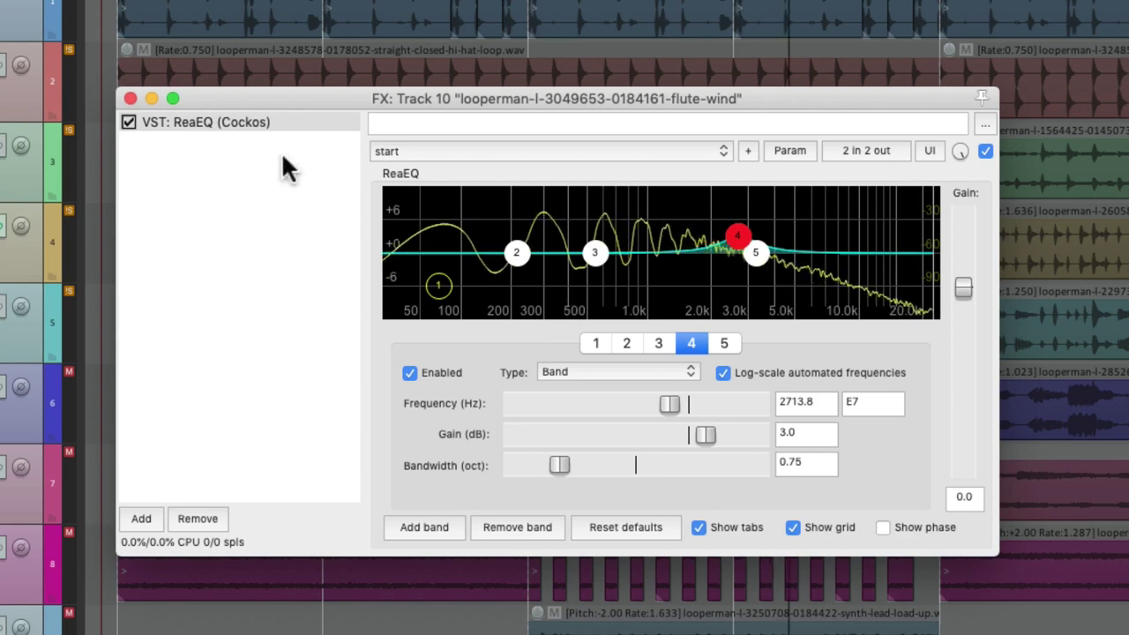
{"action": "left_click", "coordinate": [130, 97]}
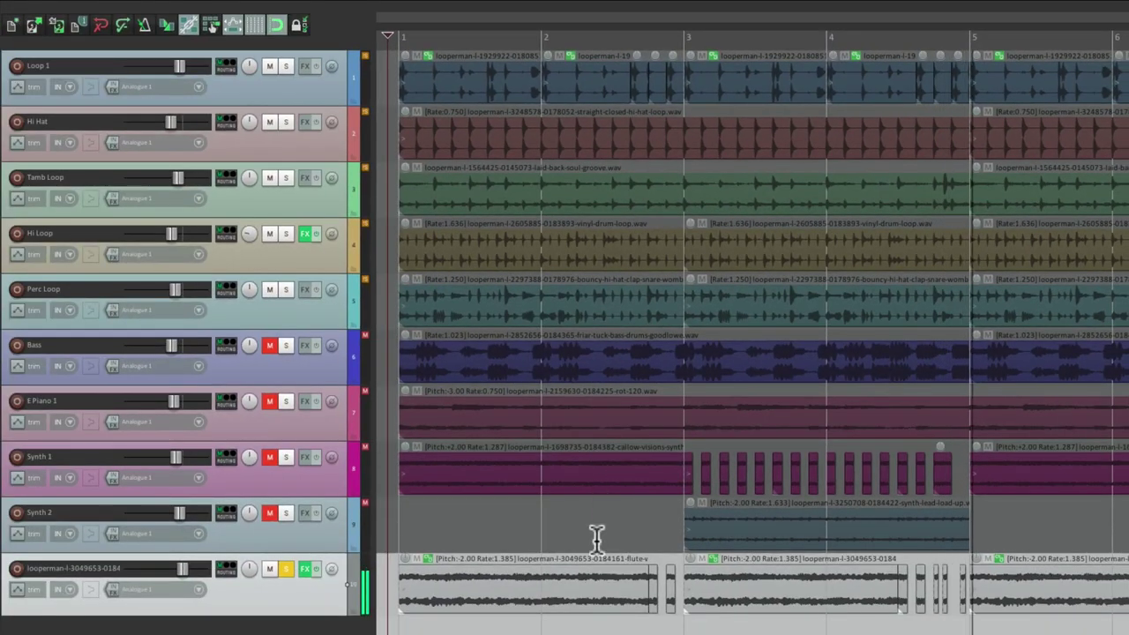
- Unsolo the flute track and, during playback, lower the master fader to about -2.56 dB
{"action": "left_click", "coordinate": [284, 568]}
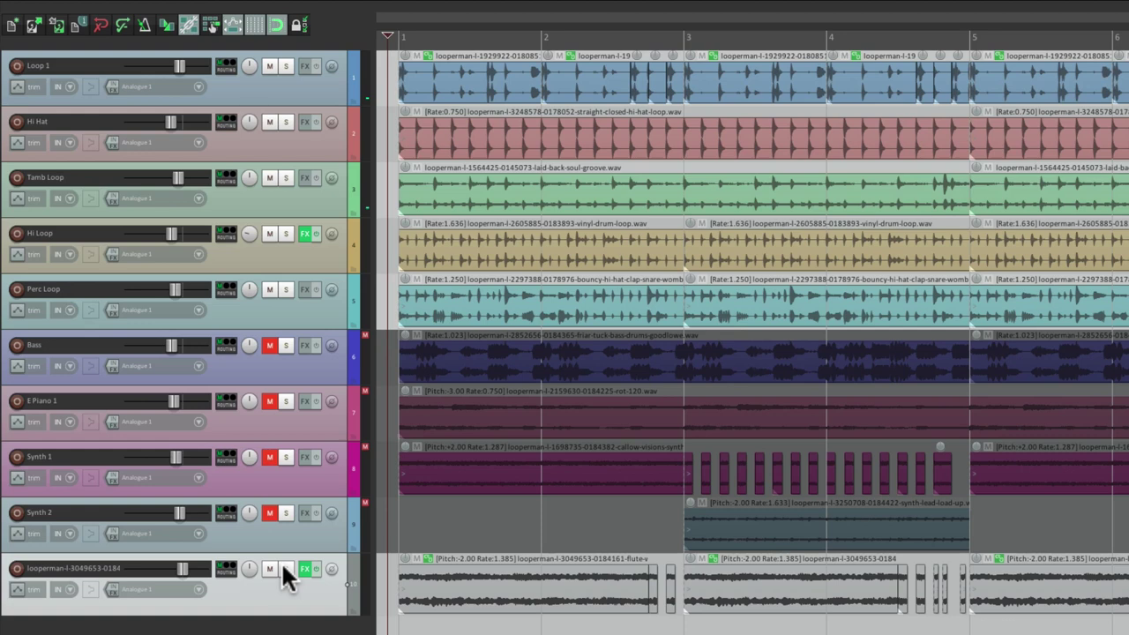
{"action": "key", "text": "space"}
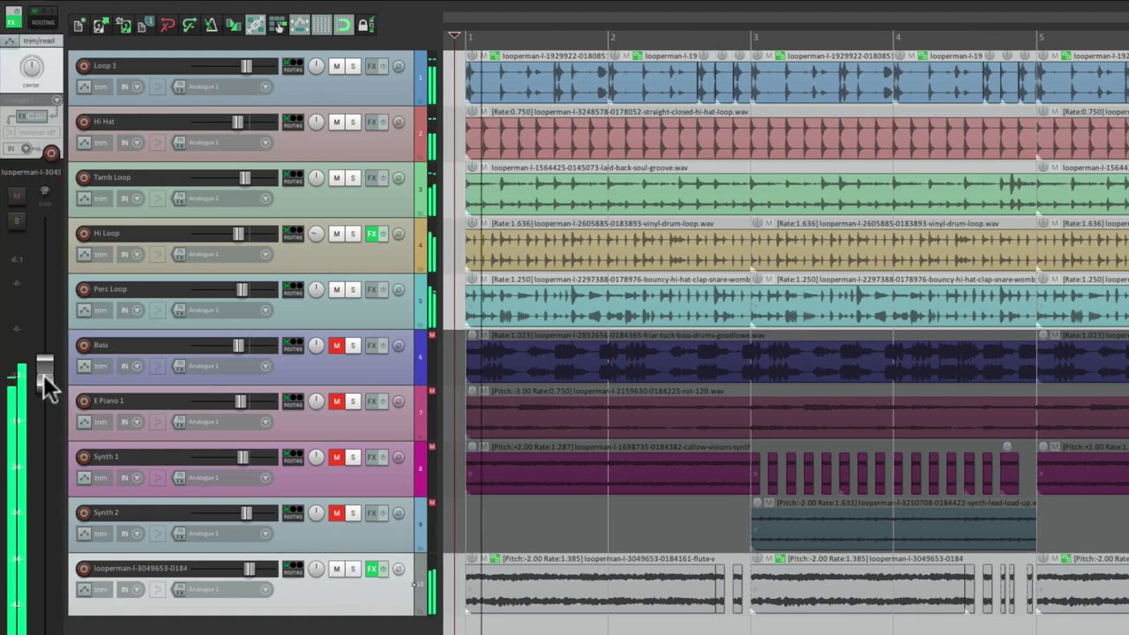
{"action": "left_click_drag", "start_coordinate": [44, 383], "coordinate": [43, 410]}
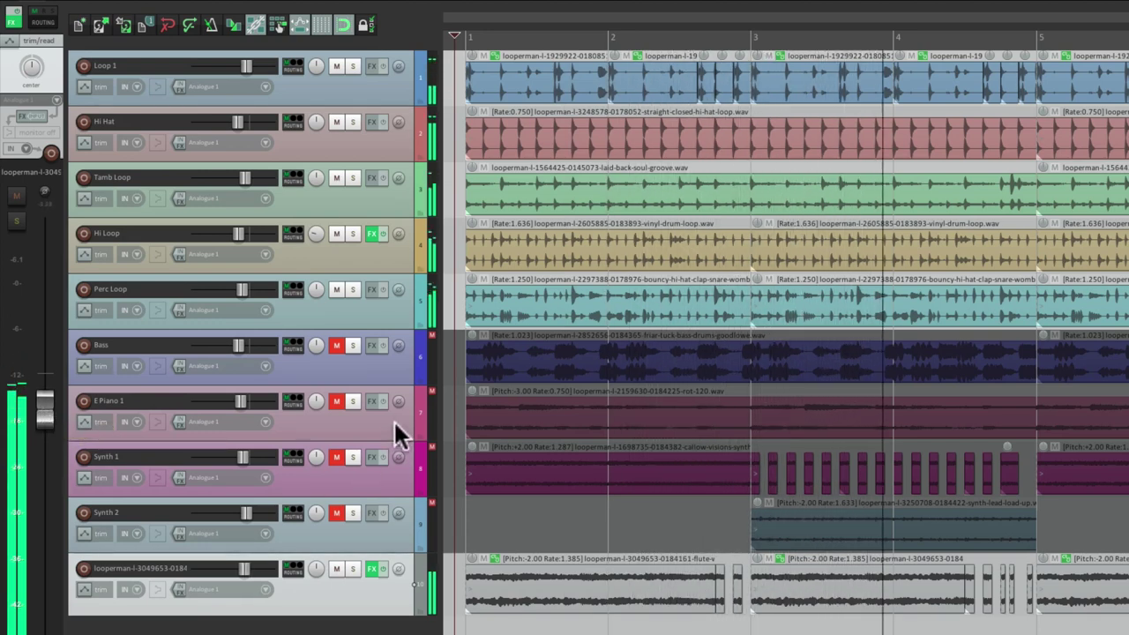
{"action": "left_click", "coordinate": [374, 361]}
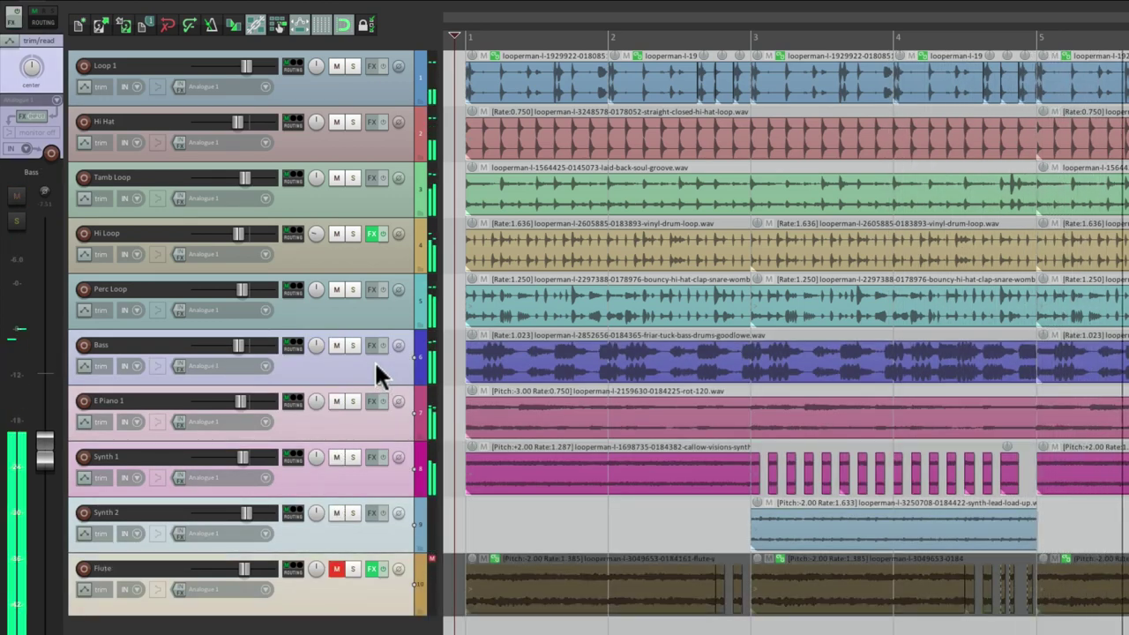
- Mute the E Piano 1 track
{"action": "left_click", "coordinate": [336, 401]}
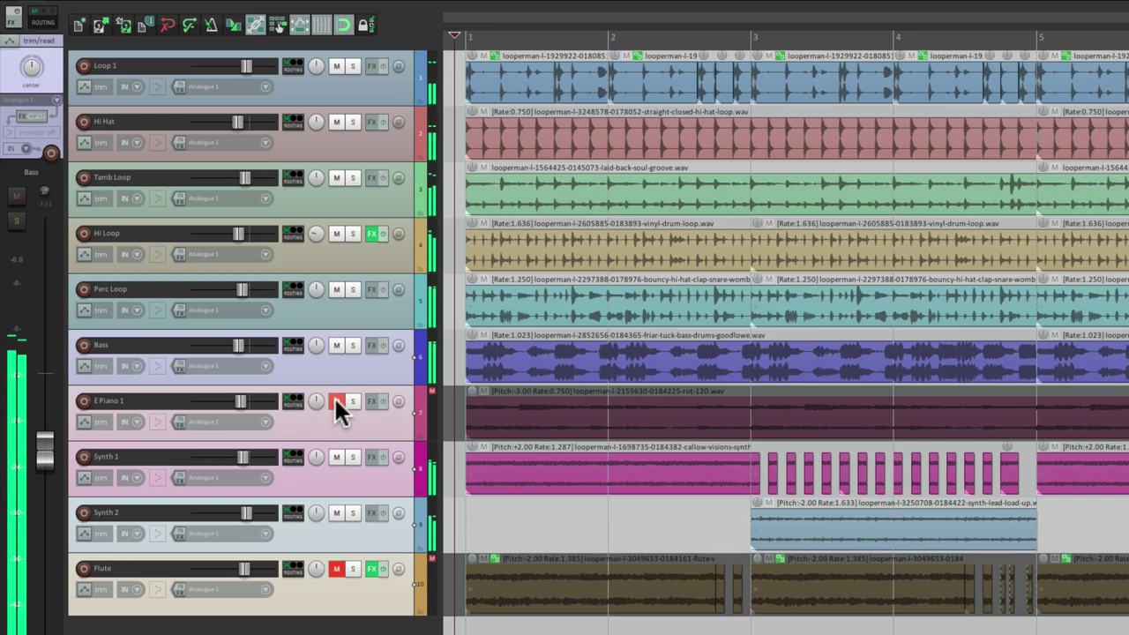
{"action": "left_click", "coordinate": [336, 401]}
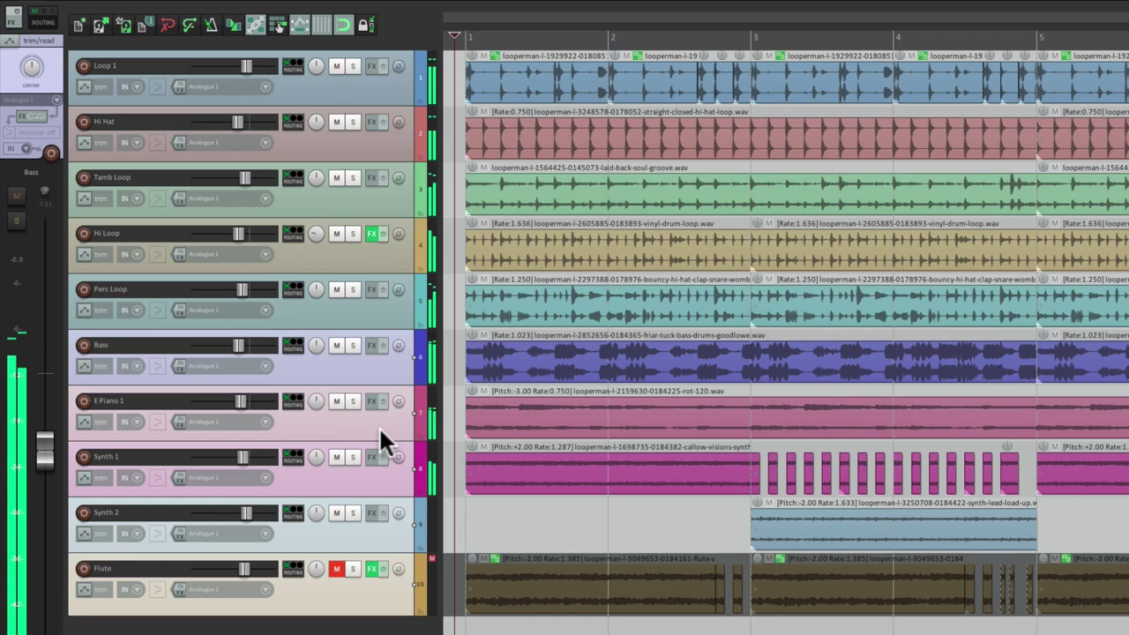
{"action": "left_click", "coordinate": [336, 401]}
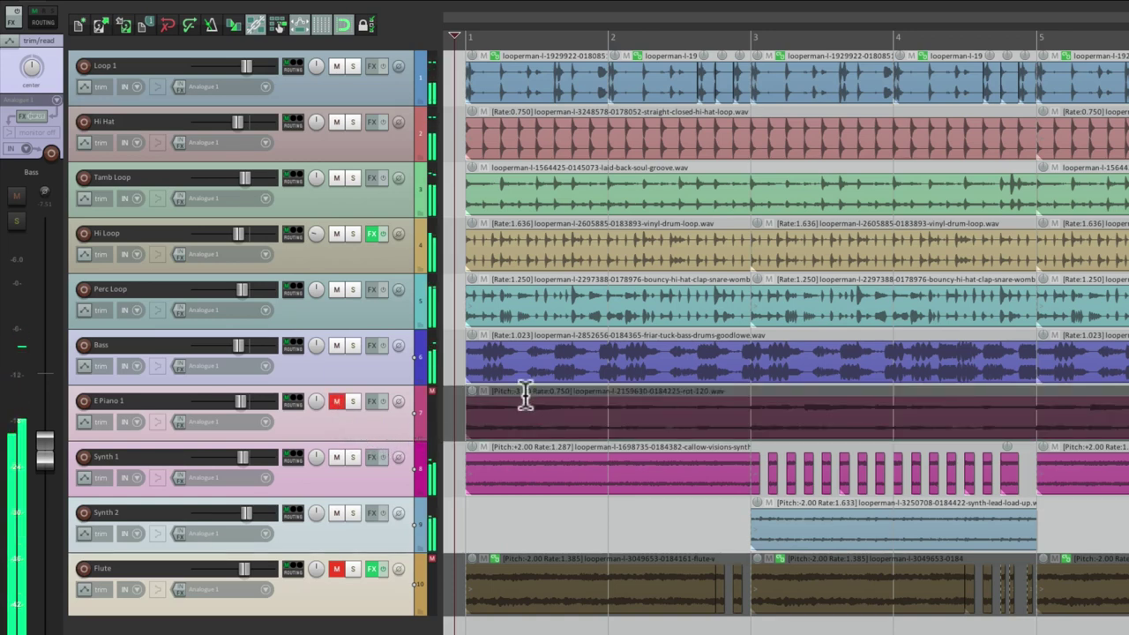
- Select Tamb Loop and Flute together and solo both tracks
{"action": "left_click", "coordinate": [381, 206]}
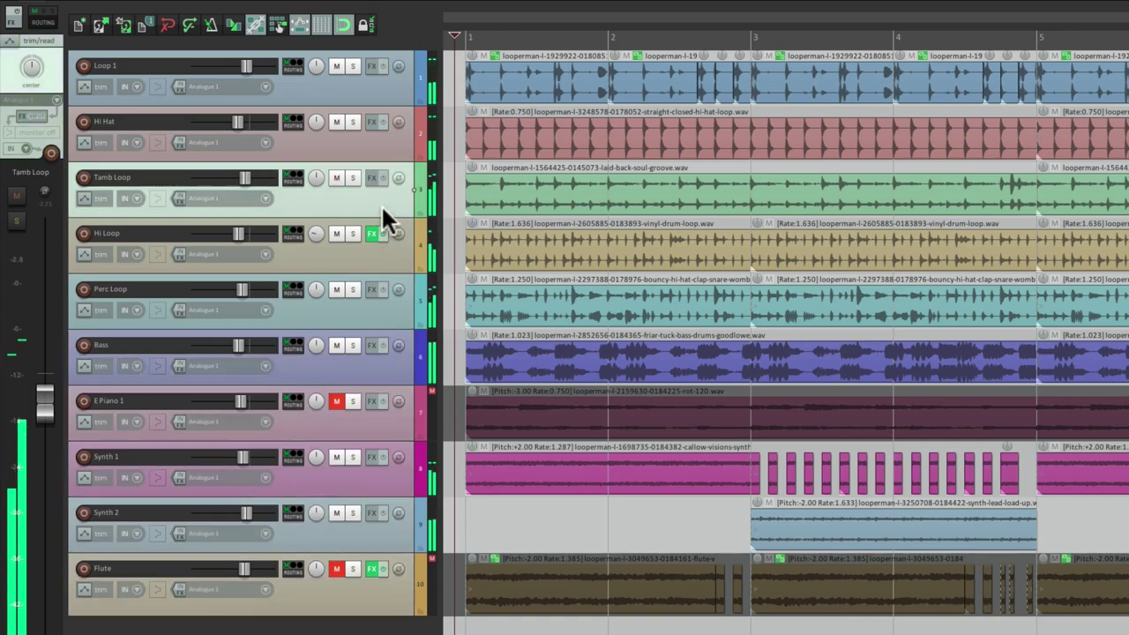
{"action": "left_click", "coordinate": [380, 602], "text": "ctrl"}
{"action": "left_click", "coordinate": [354, 569]}
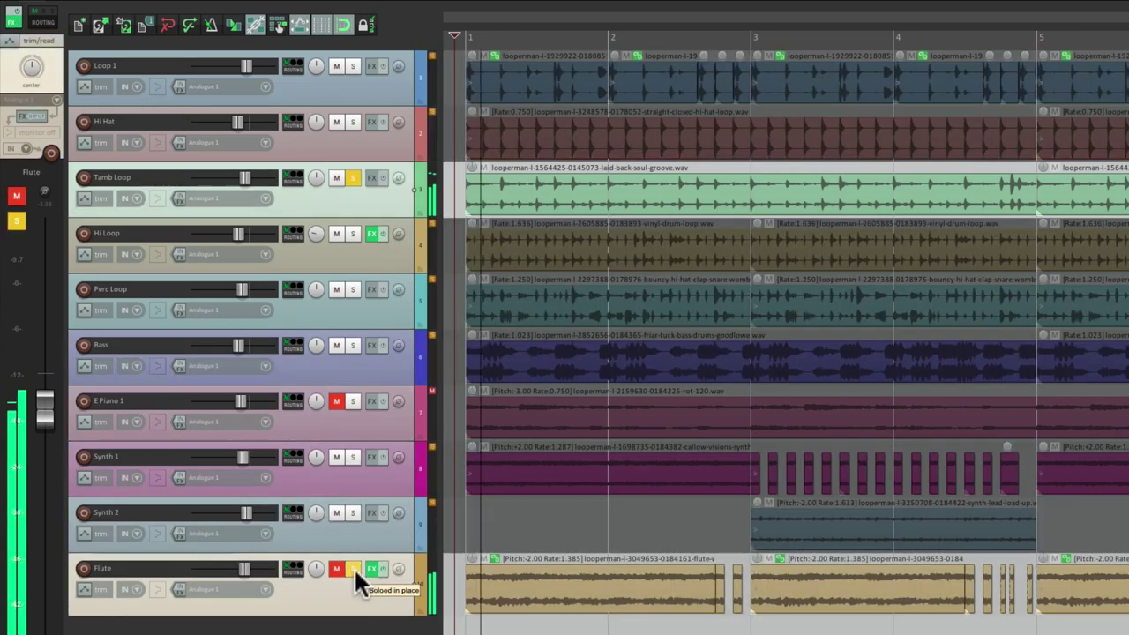